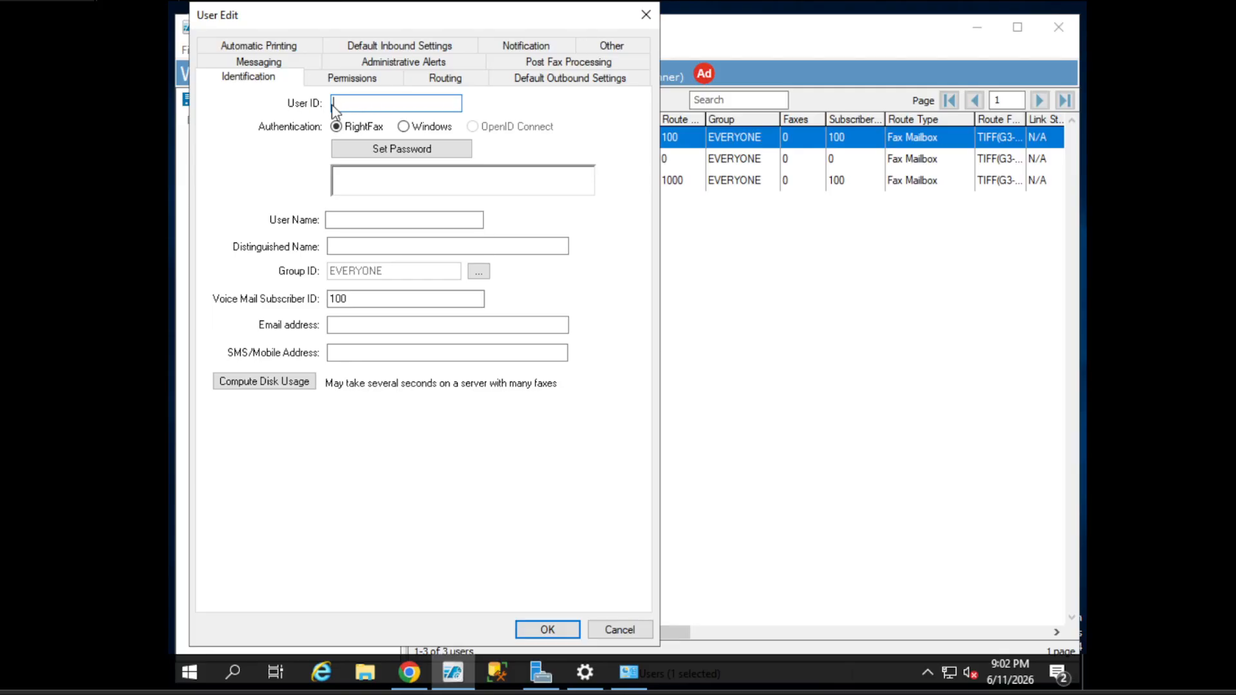
# - Enter USER1 as the User ID and 'User 1 Account' as the User Name
pyautogui.click(340, 219)
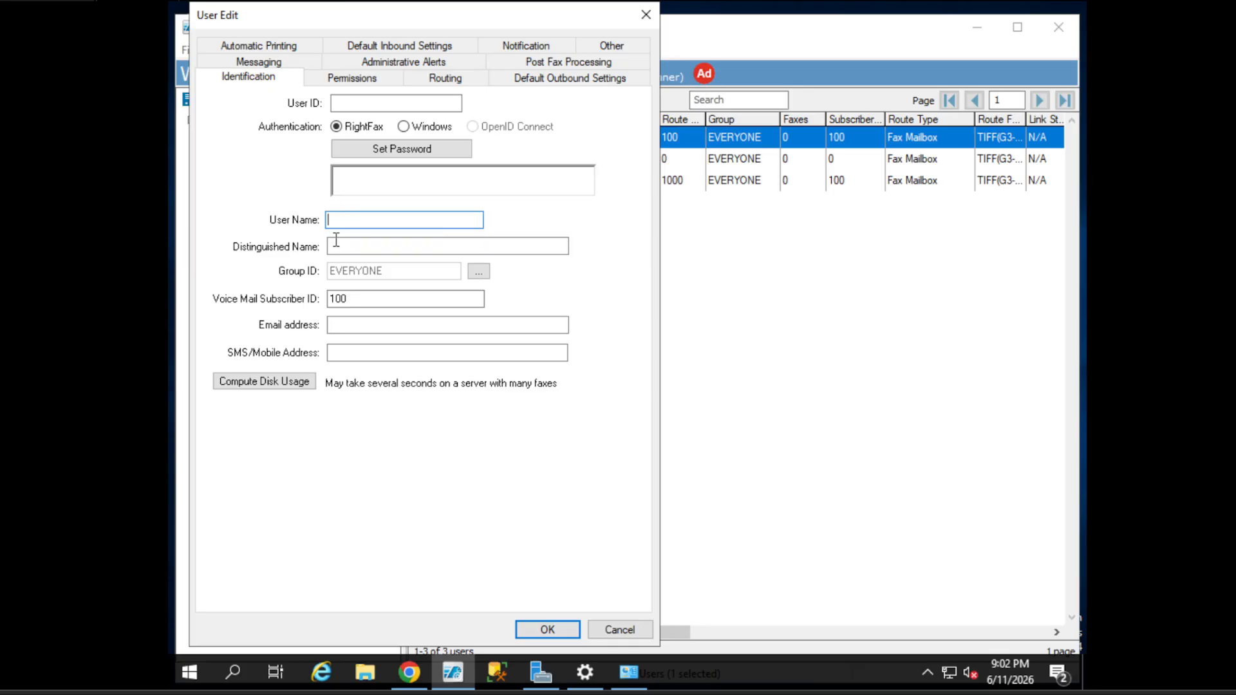
pyautogui.click(358, 99)
pyautogui.click(364, 101)
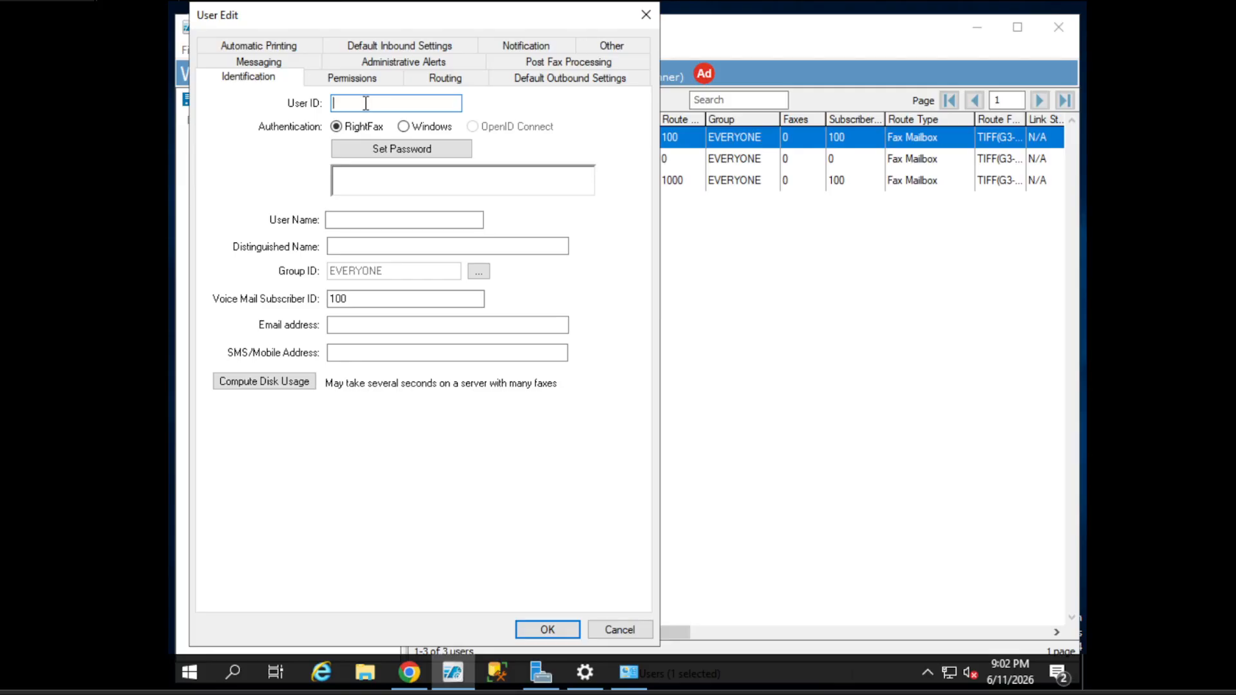
pyautogui.write('USER1')
pyautogui.click(355, 220)
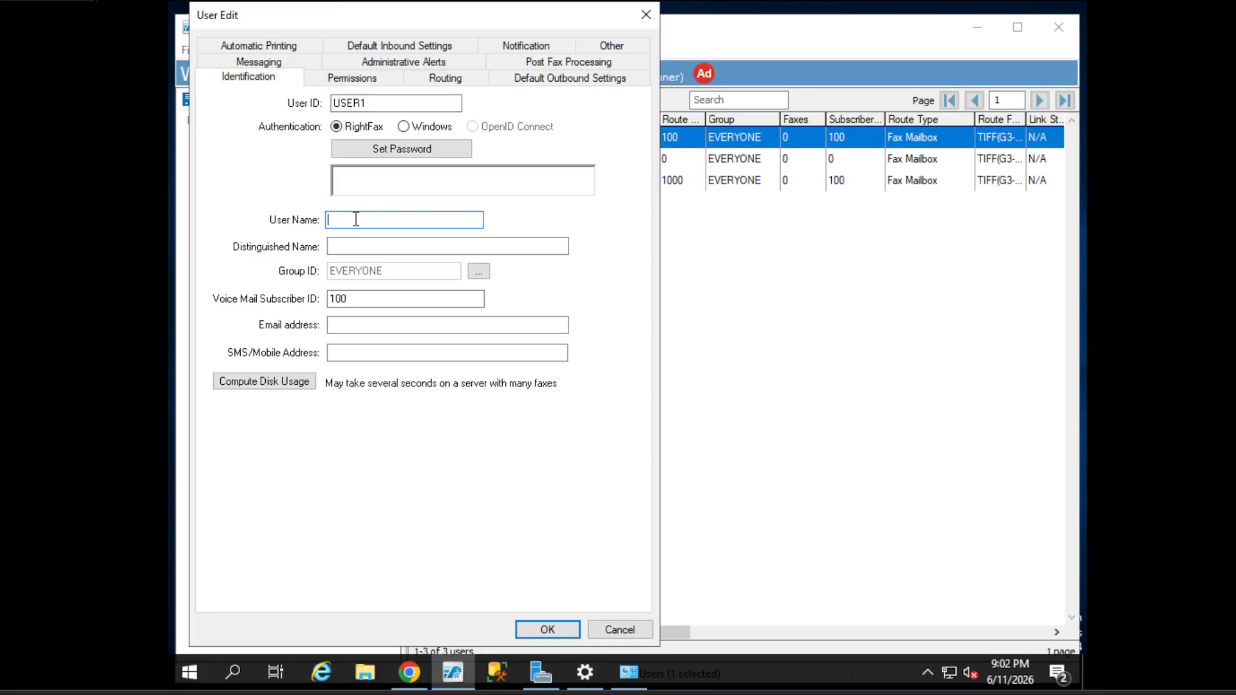
pyautogui.write('User 1 Account')
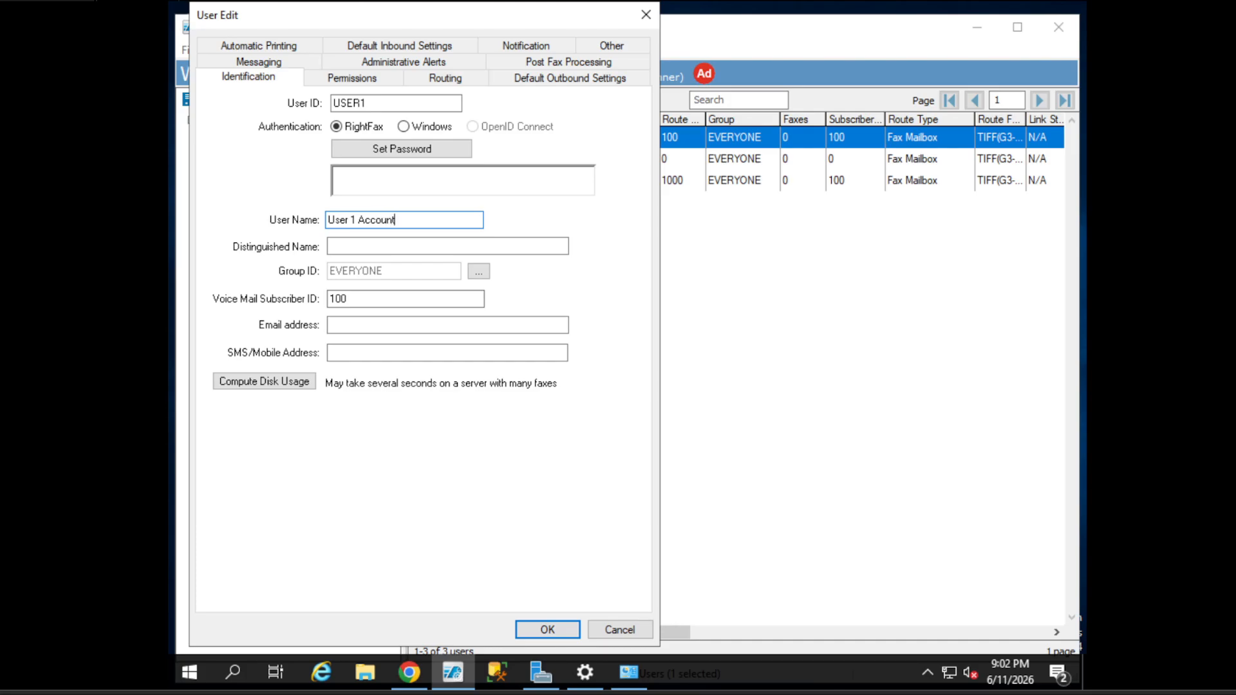
pyautogui.moveTo(381, 103); pyautogui.dragTo(271, 106)
pyautogui.click(380, 106)
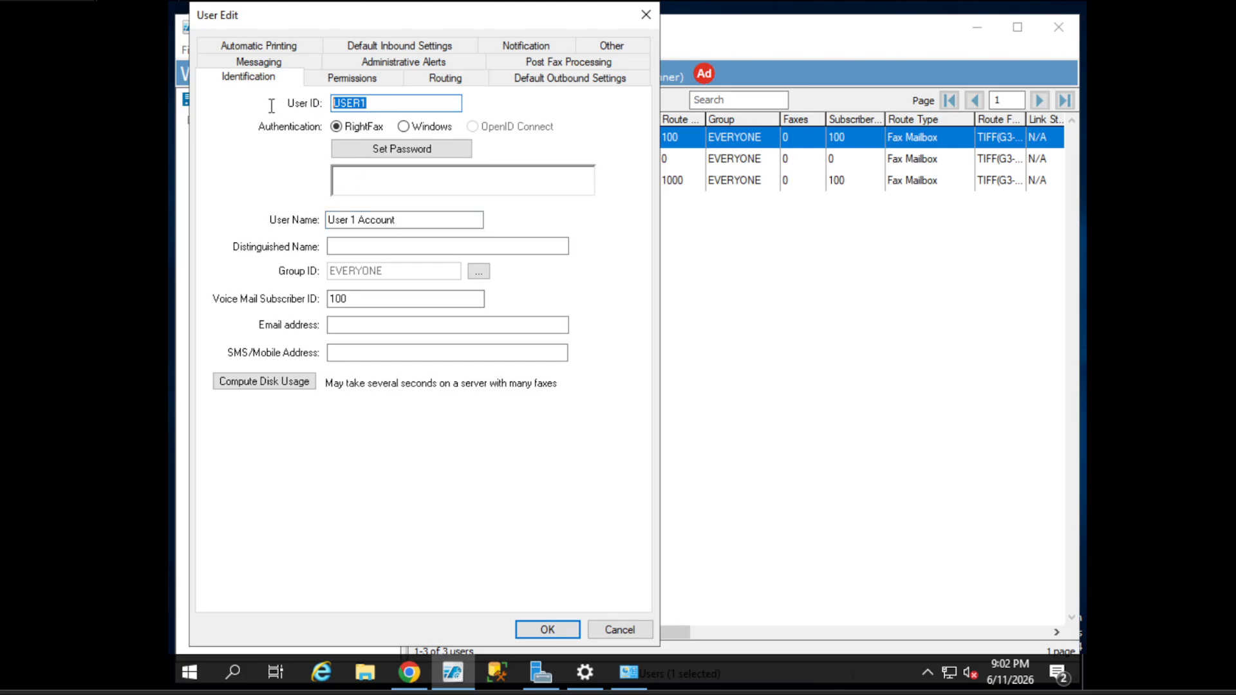
pyautogui.click(376, 107)
pyautogui.moveTo(476, 219); pyautogui.dragTo(298, 219)
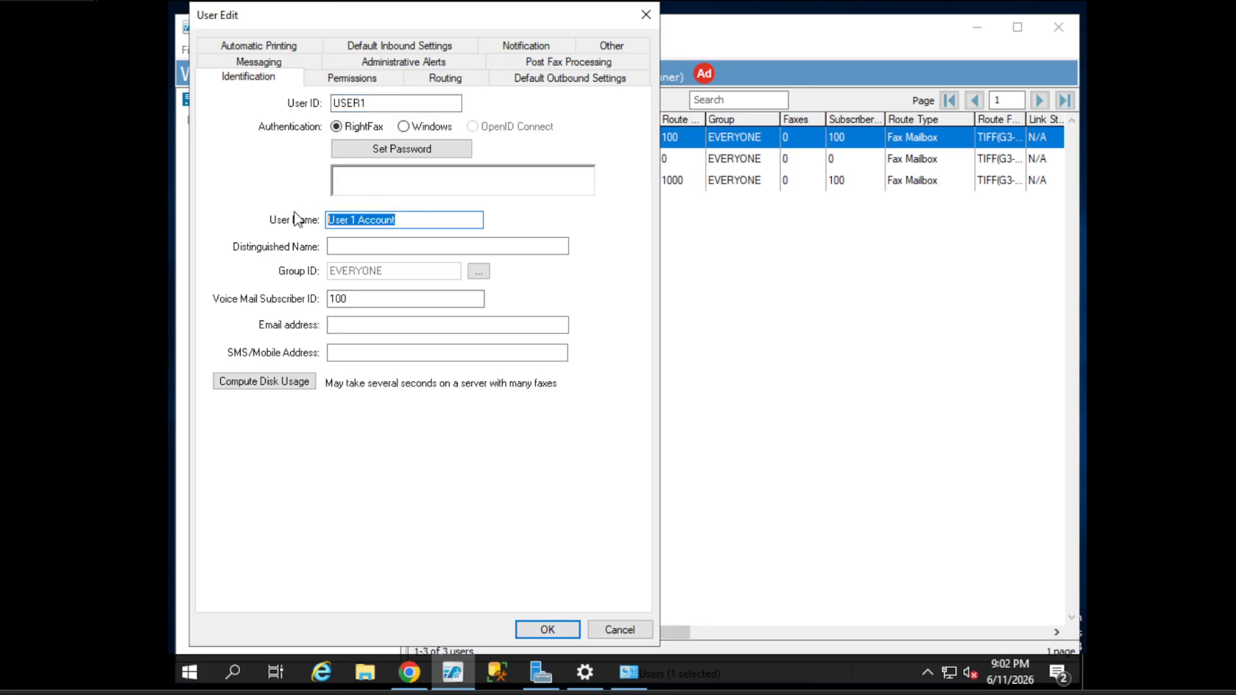
pyautogui.click(387, 220)
pyautogui.moveTo(418, 222); pyautogui.dragTo(315, 229)
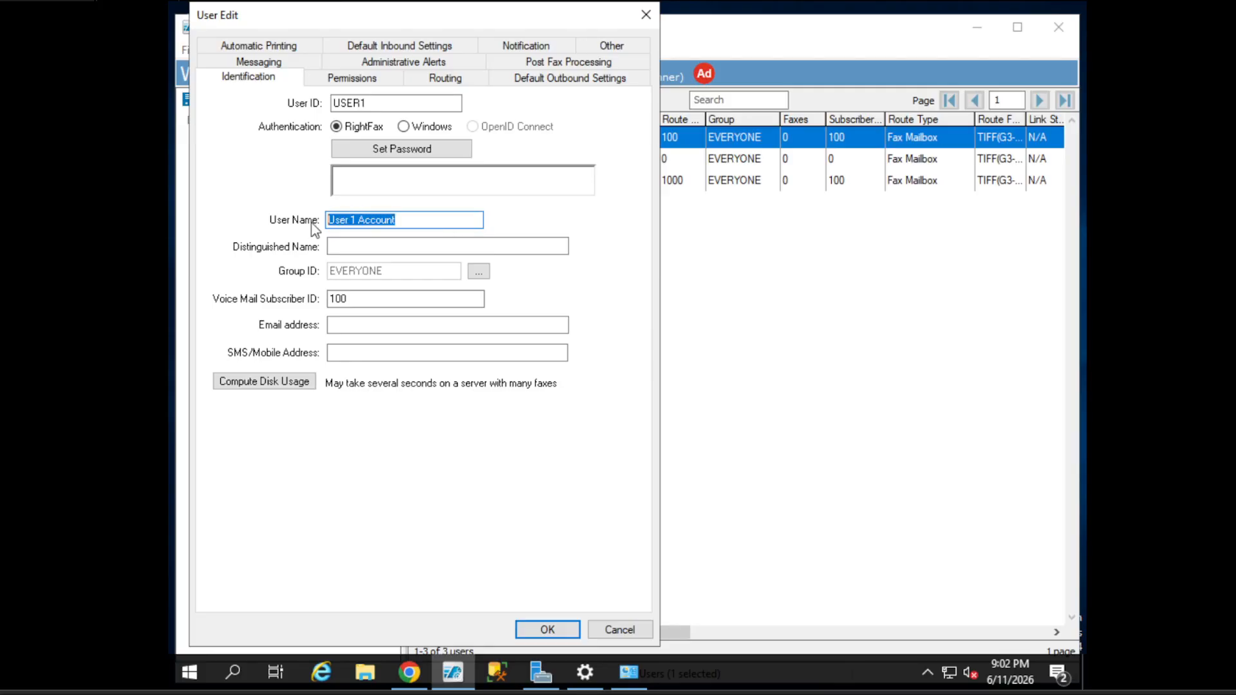
pyautogui.click(394, 223)
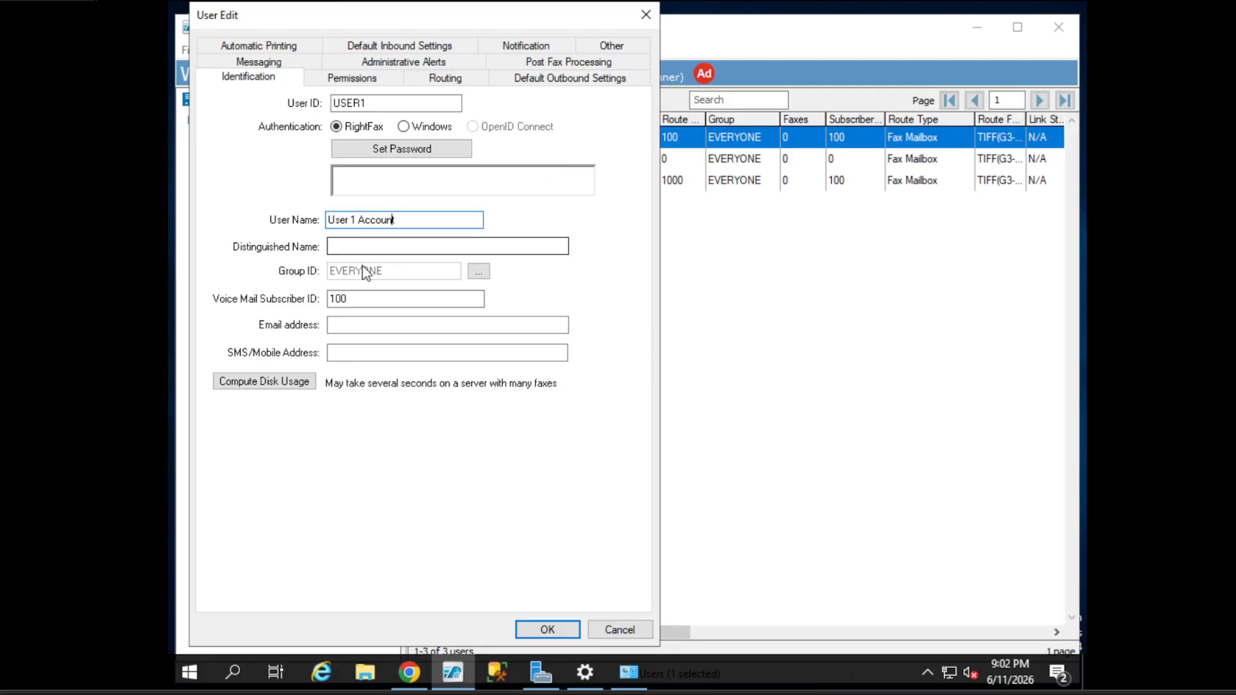
# - Fill in the user's e-mail address and SMS/mobile phone number
pyautogui.click(356, 326)
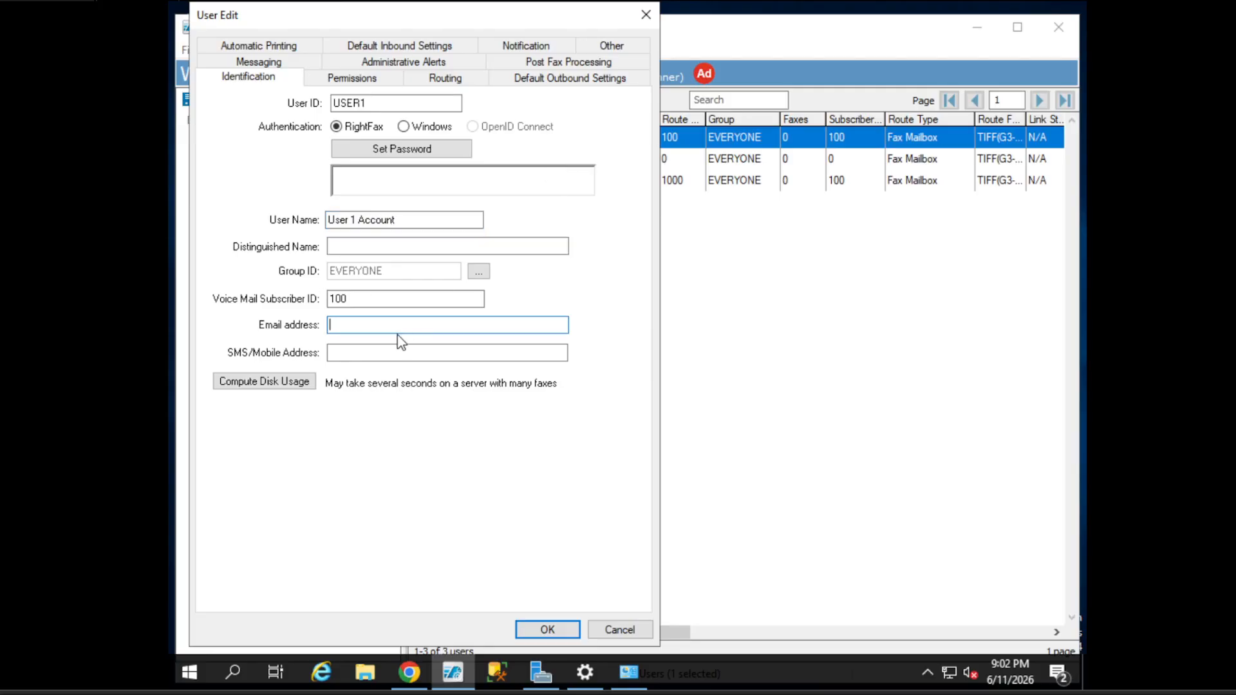
pyautogui.click(362, 354)
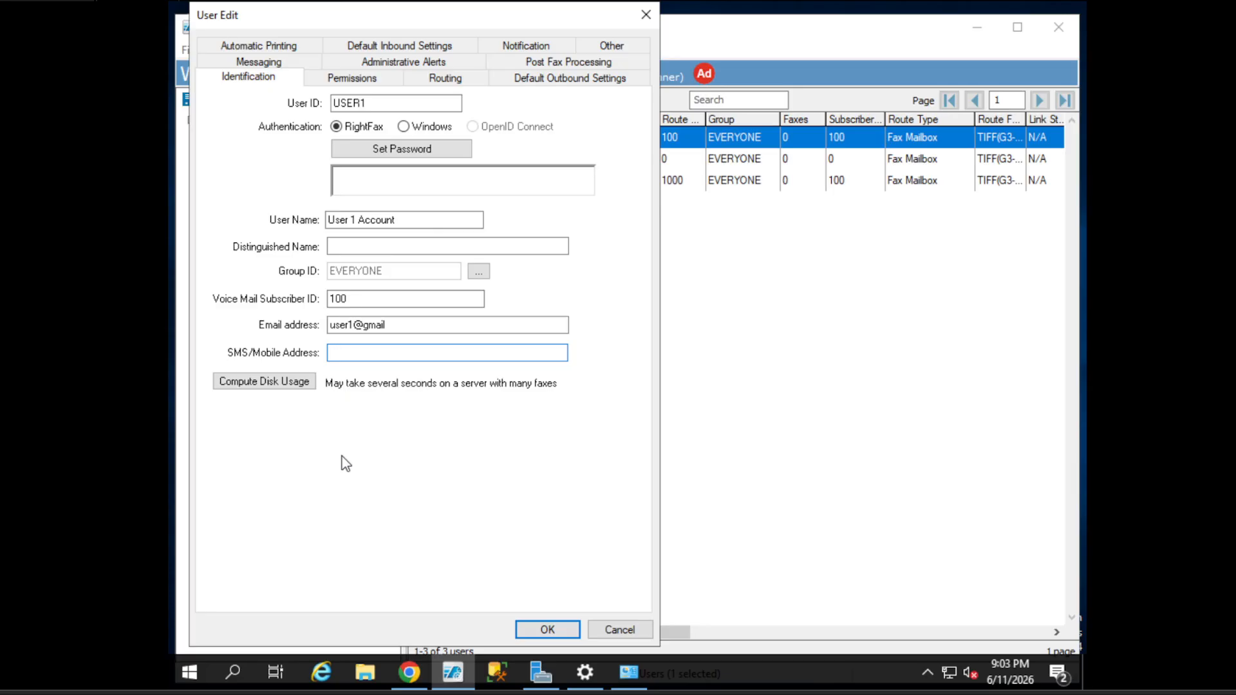
pyautogui.moveTo(414, 350); pyautogui.dragTo(301, 357)
pyautogui.click(394, 353)
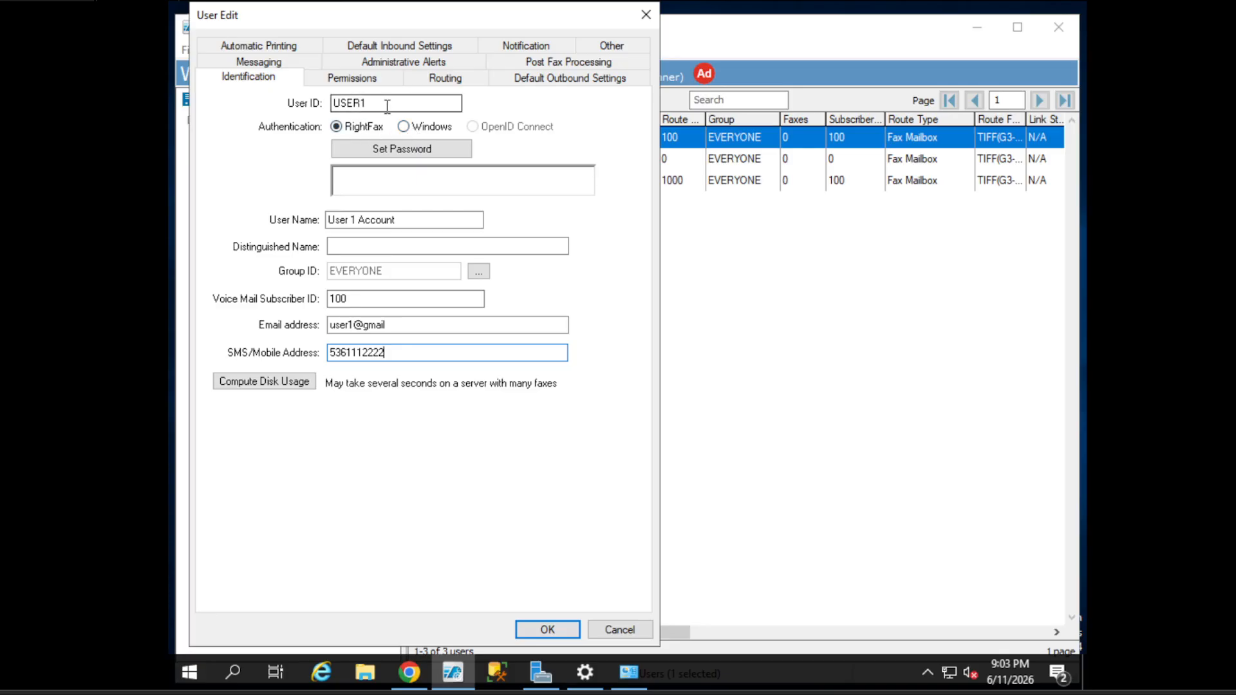
pyautogui.click(419, 128)
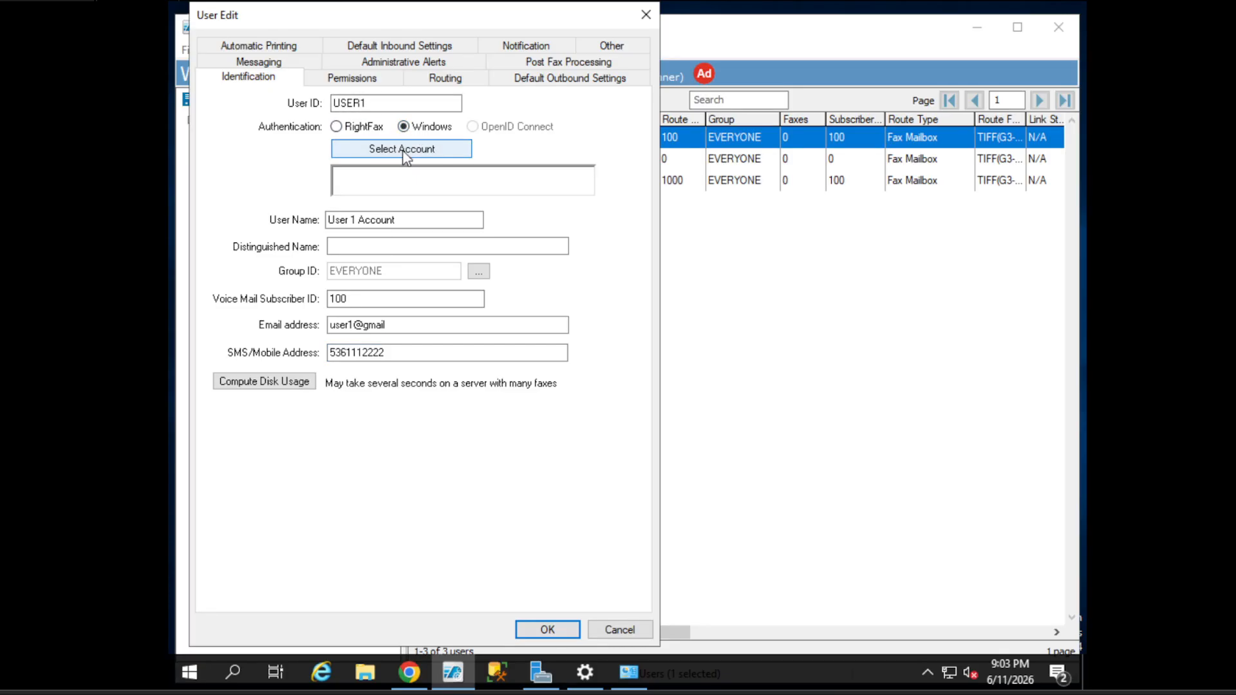
pyautogui.click(416, 147)
pyautogui.moveTo(369, 45); pyautogui.dragTo(487, 204)
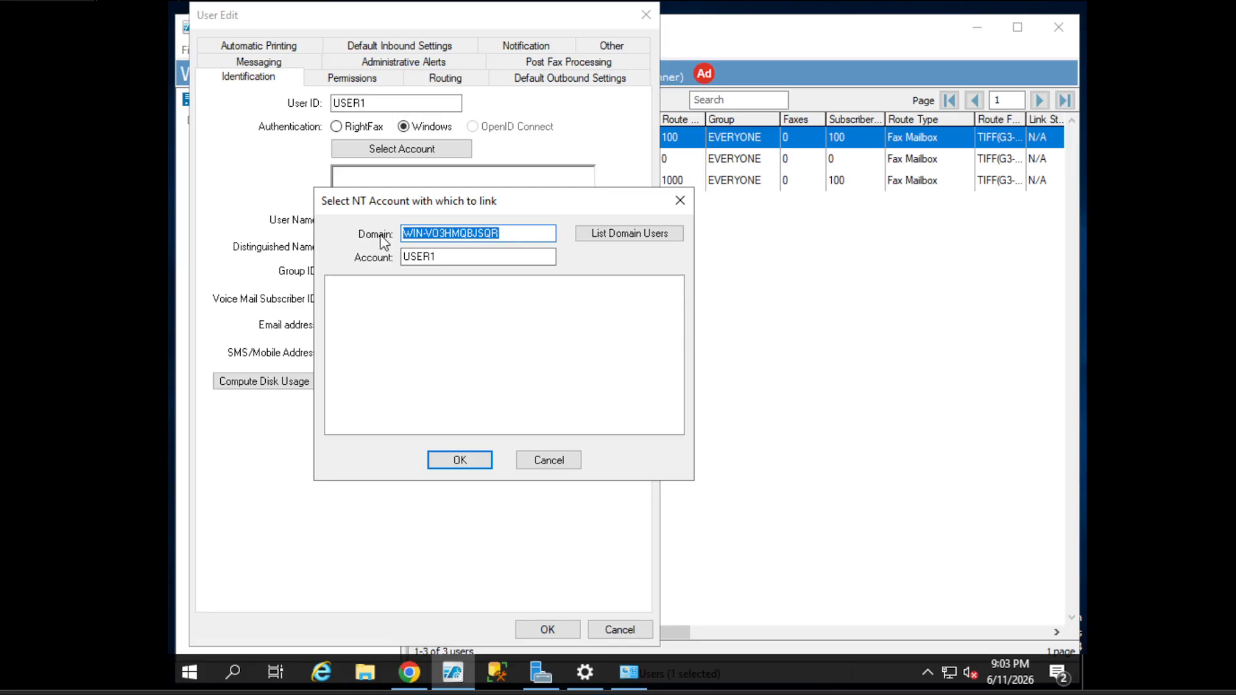
pyautogui.write('mydomain')
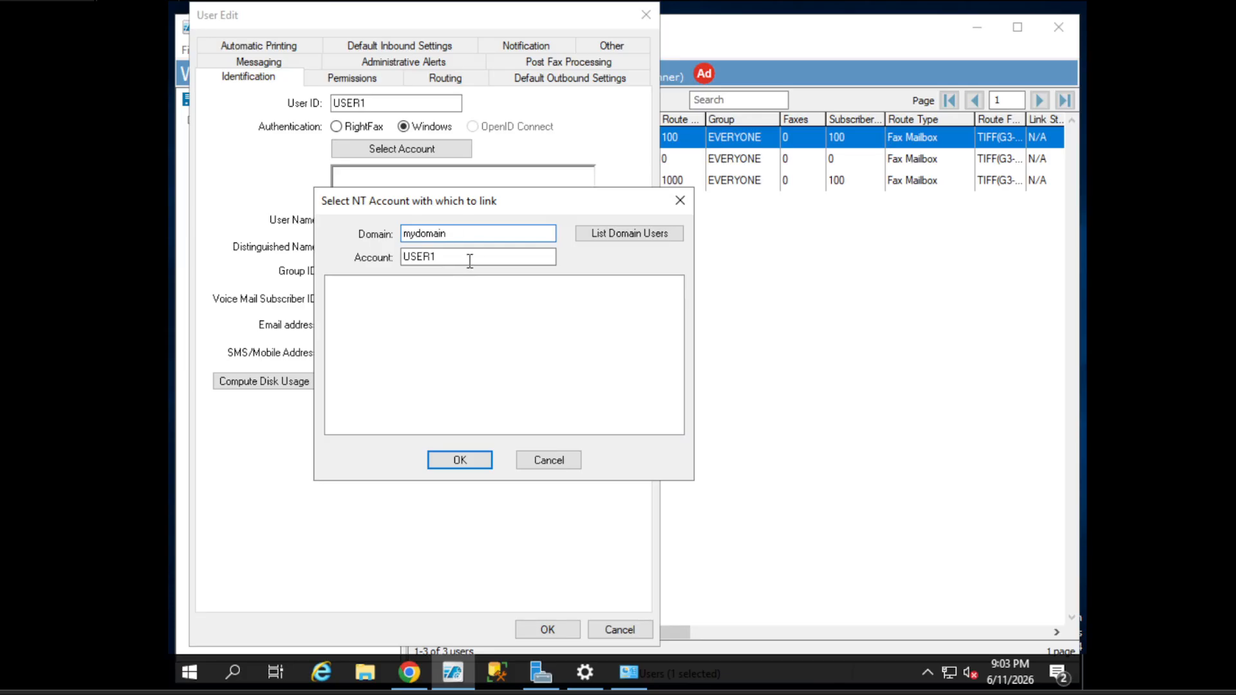
pyautogui.press('Tab')
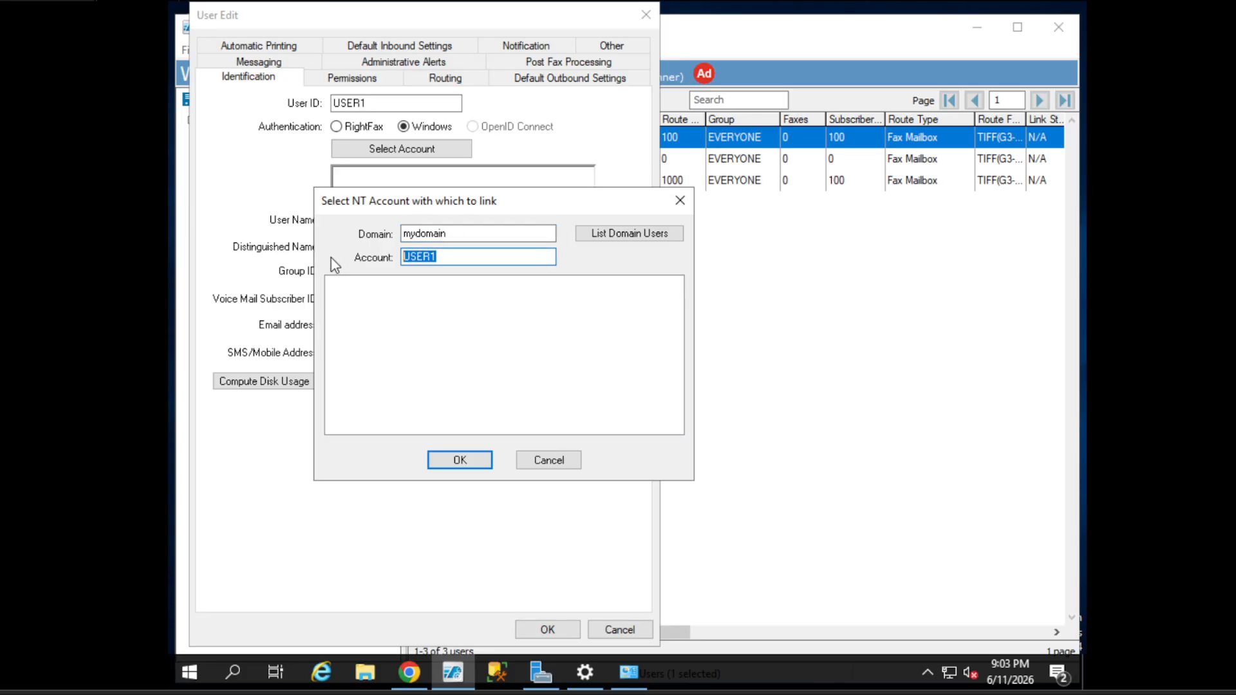
pyautogui.click(546, 454)
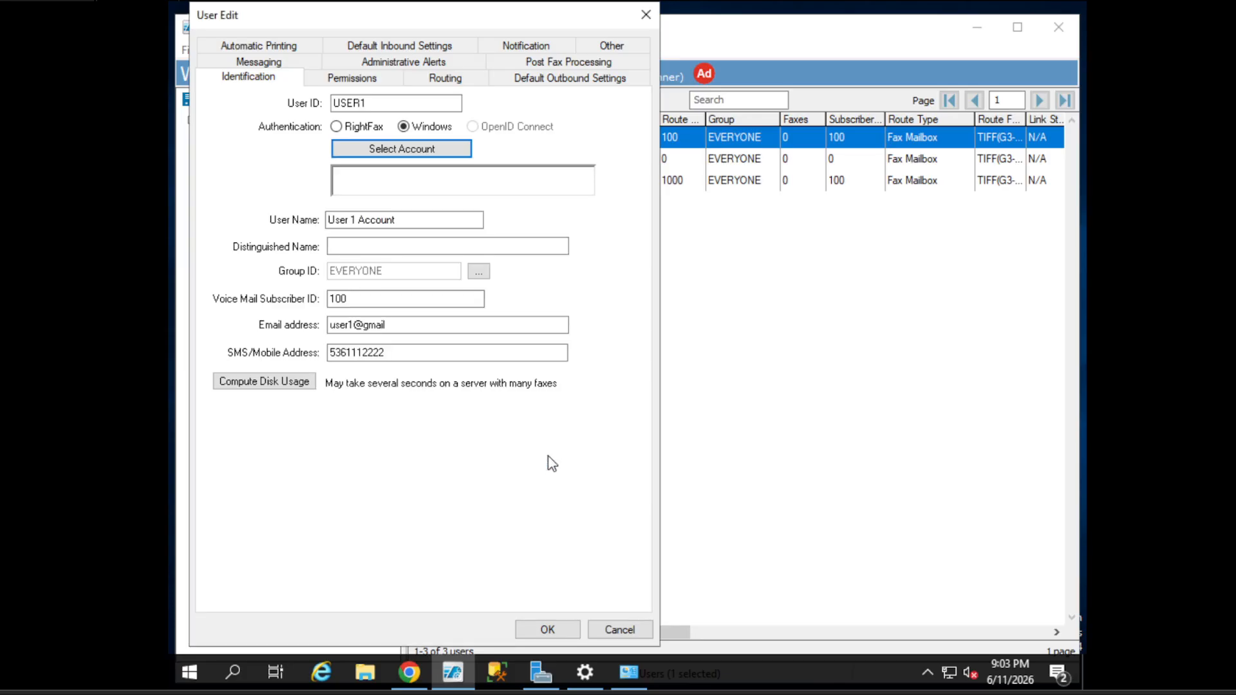
pyautogui.click(354, 129)
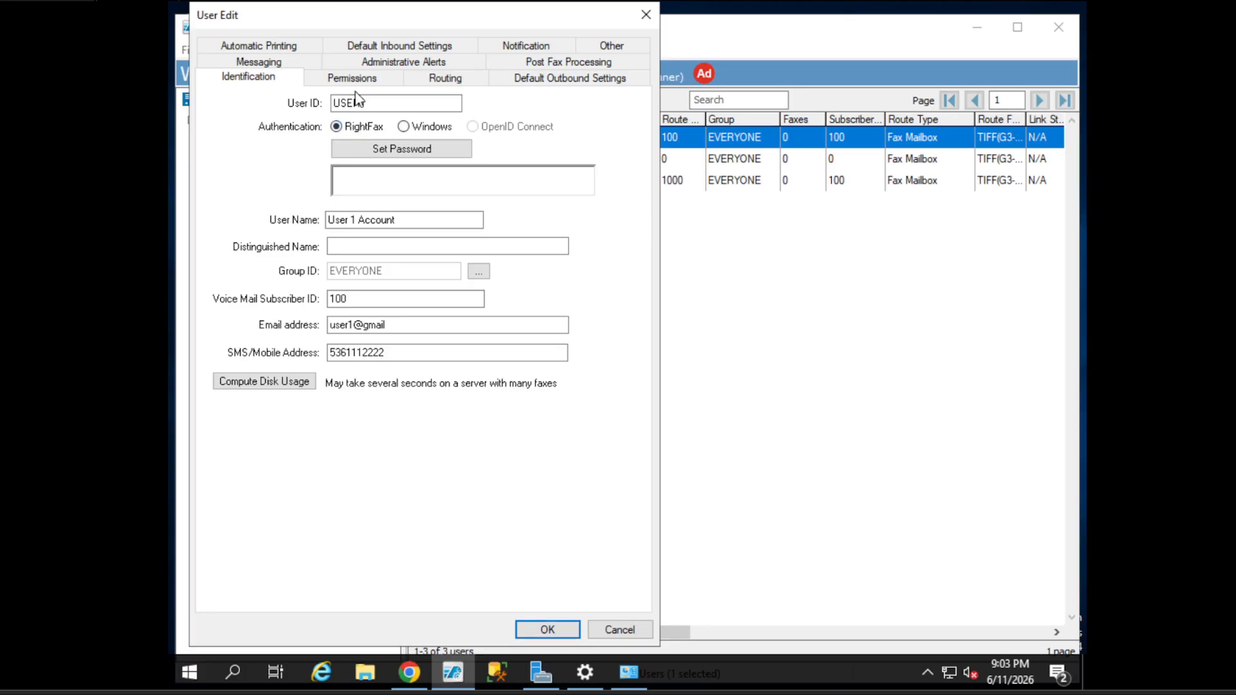
pyautogui.click(364, 247)
pyautogui.click(486, 271)
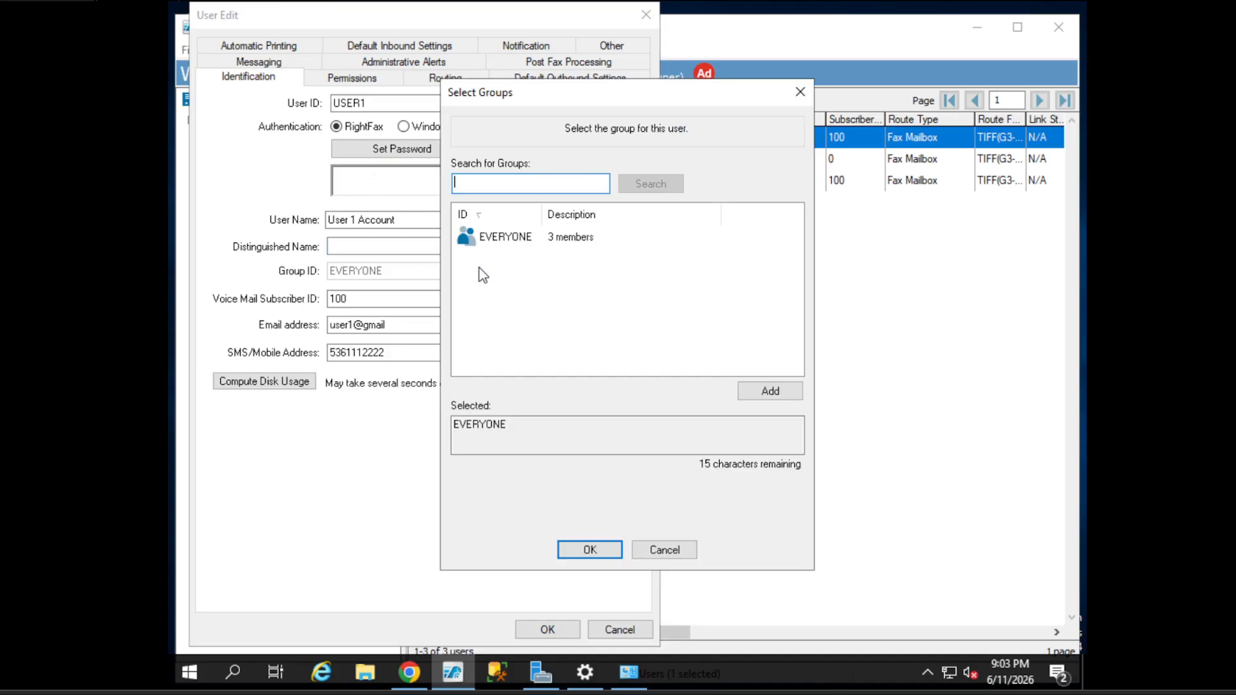
pyautogui.click(520, 275)
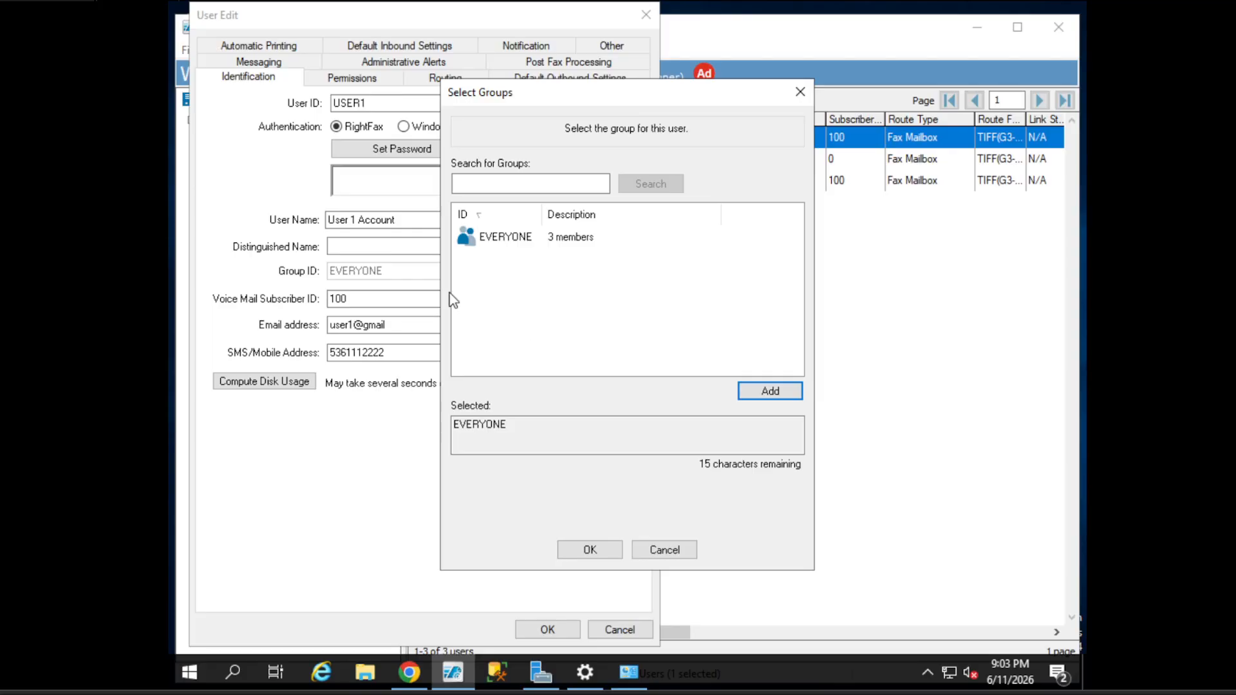
pyautogui.click(800, 92)
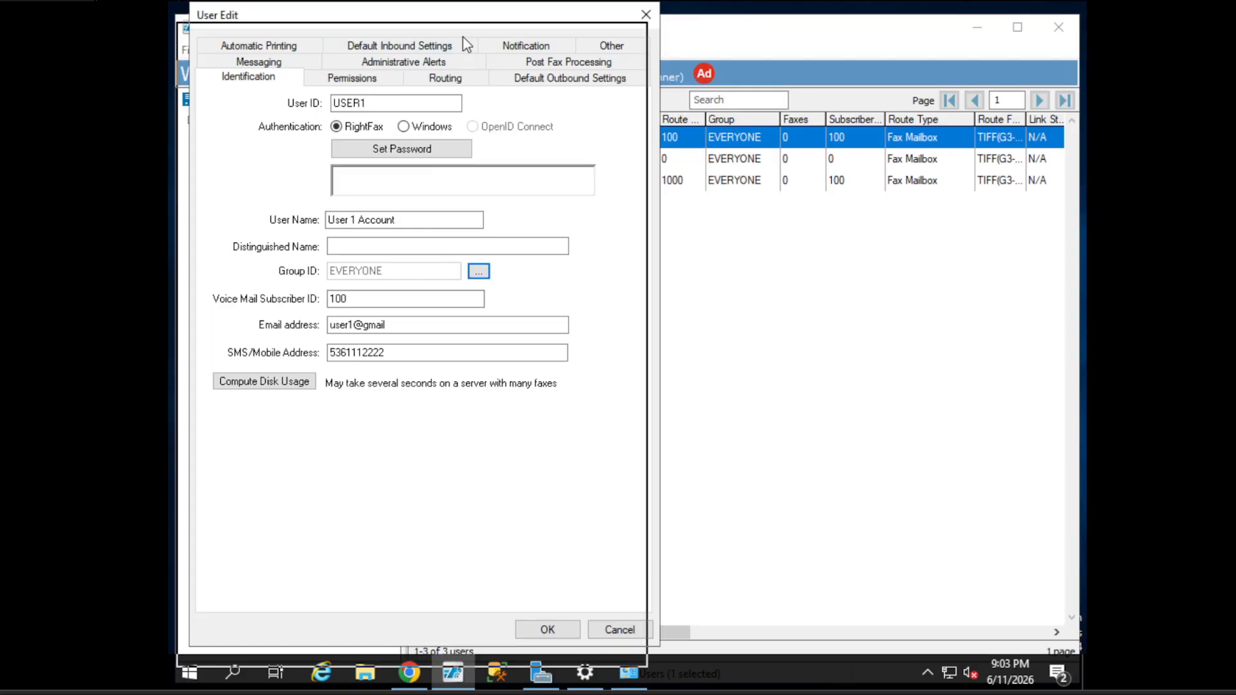
pyautogui.moveTo(462, 38); pyautogui.dragTo(327, 160)
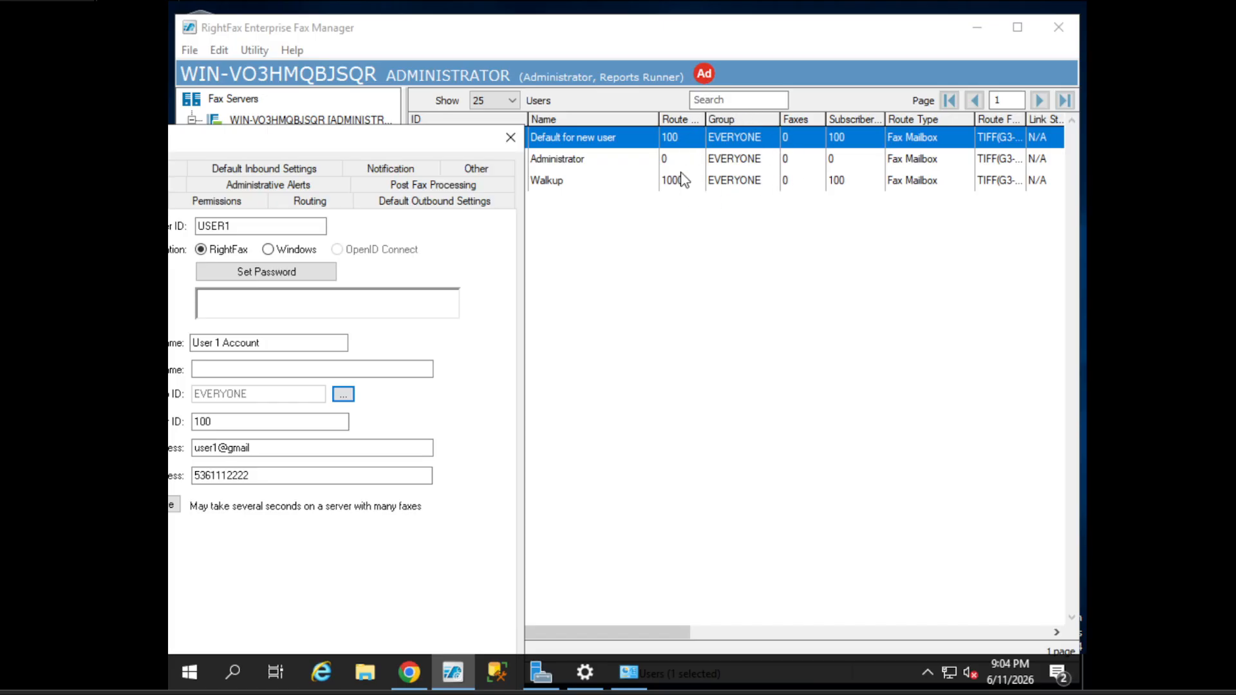
pyautogui.moveTo(419, 137); pyautogui.dragTo(420, 213)
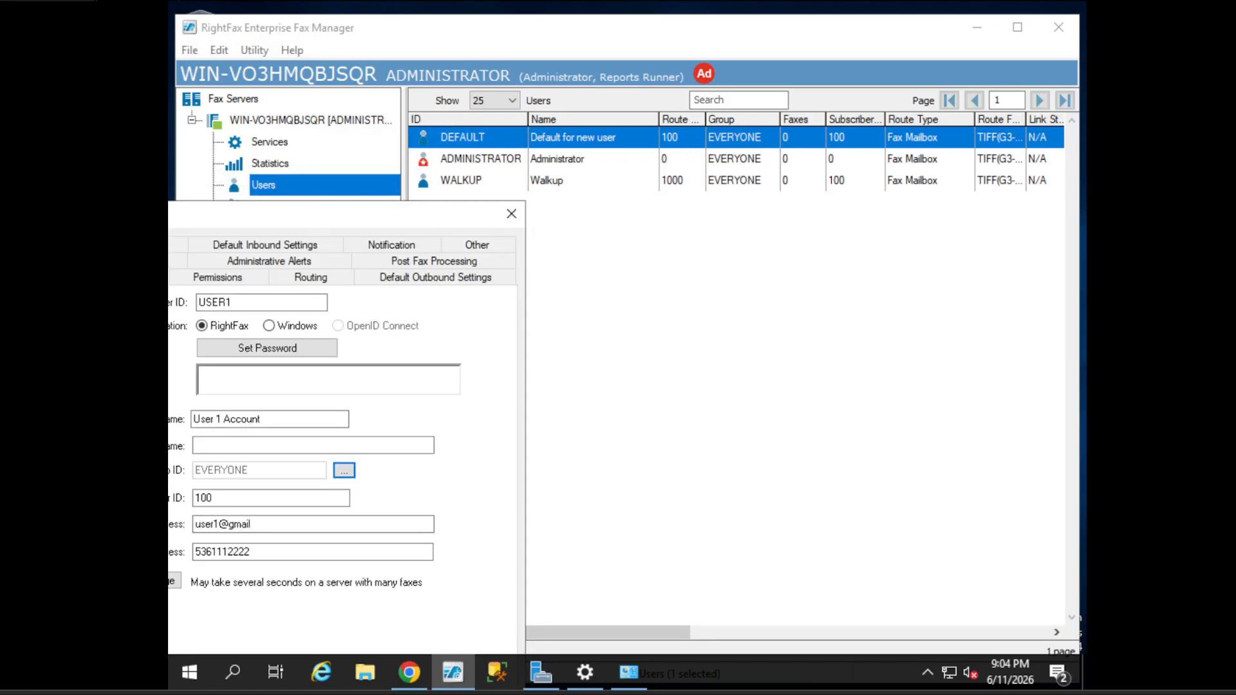
pyautogui.moveTo(314, 222); pyautogui.dragTo(531, 106)
# - Bring up the Permissions tab and scroll through the Client Permissions and Attributes list
pyautogui.click(444, 162)
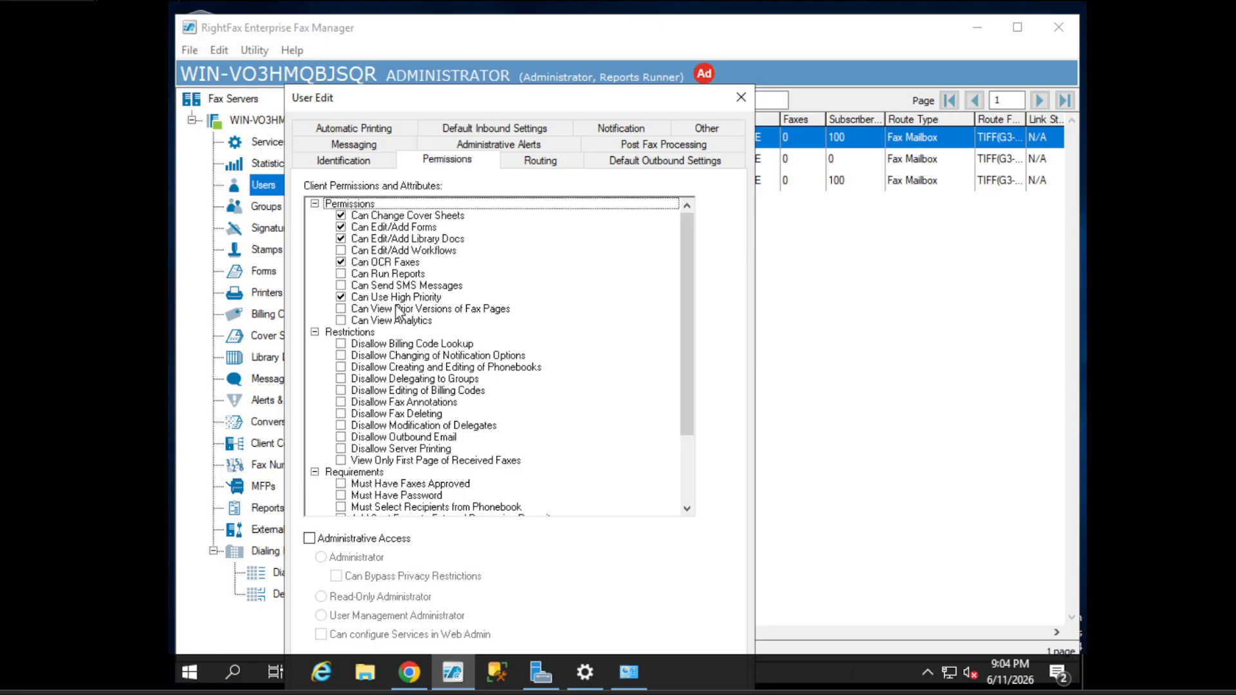
pyautogui.scroll(-3, 397, 313)
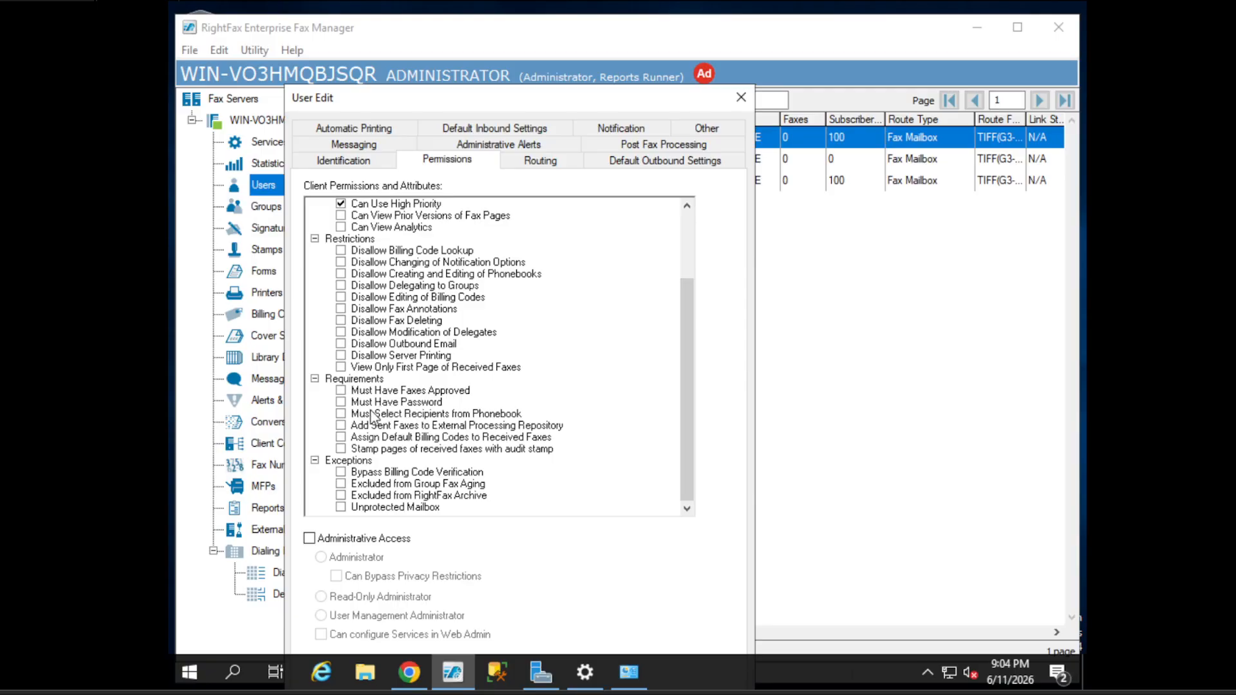
pyautogui.click(408, 404)
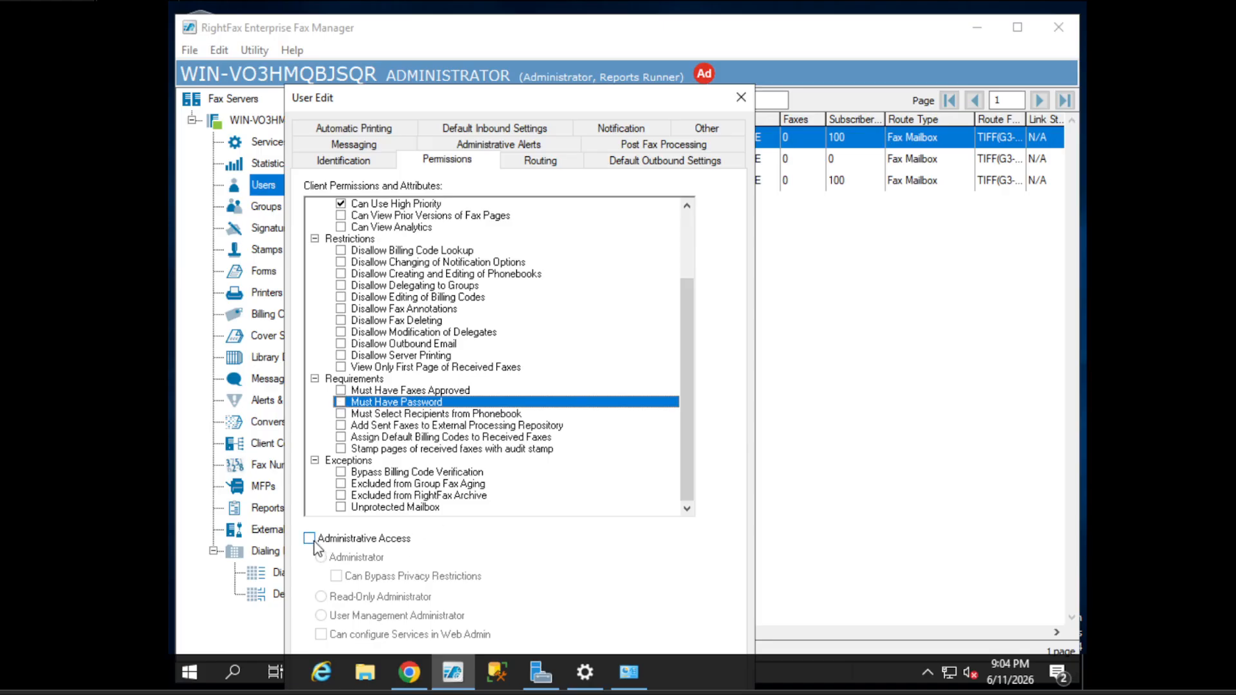
pyautogui.moveTo(381, 92); pyautogui.dragTo(393, 47)
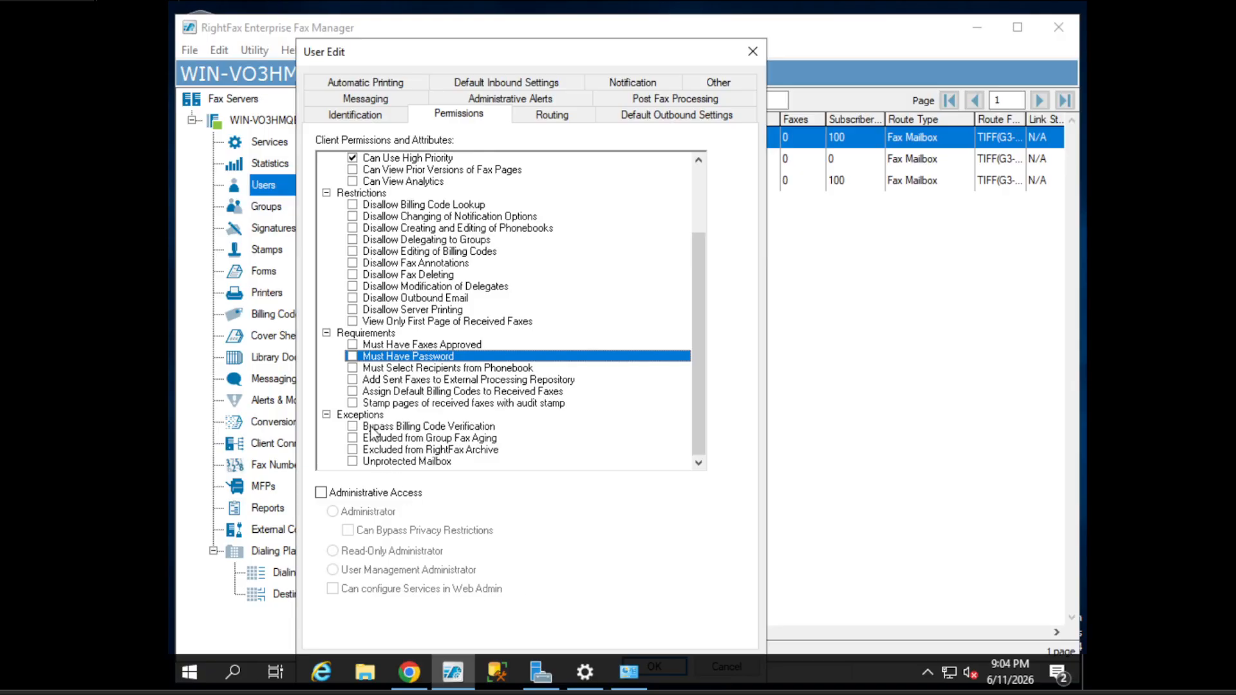
# - Enable Administrative Access for USER1 at the User Management Administrator level
pyautogui.click(322, 493)
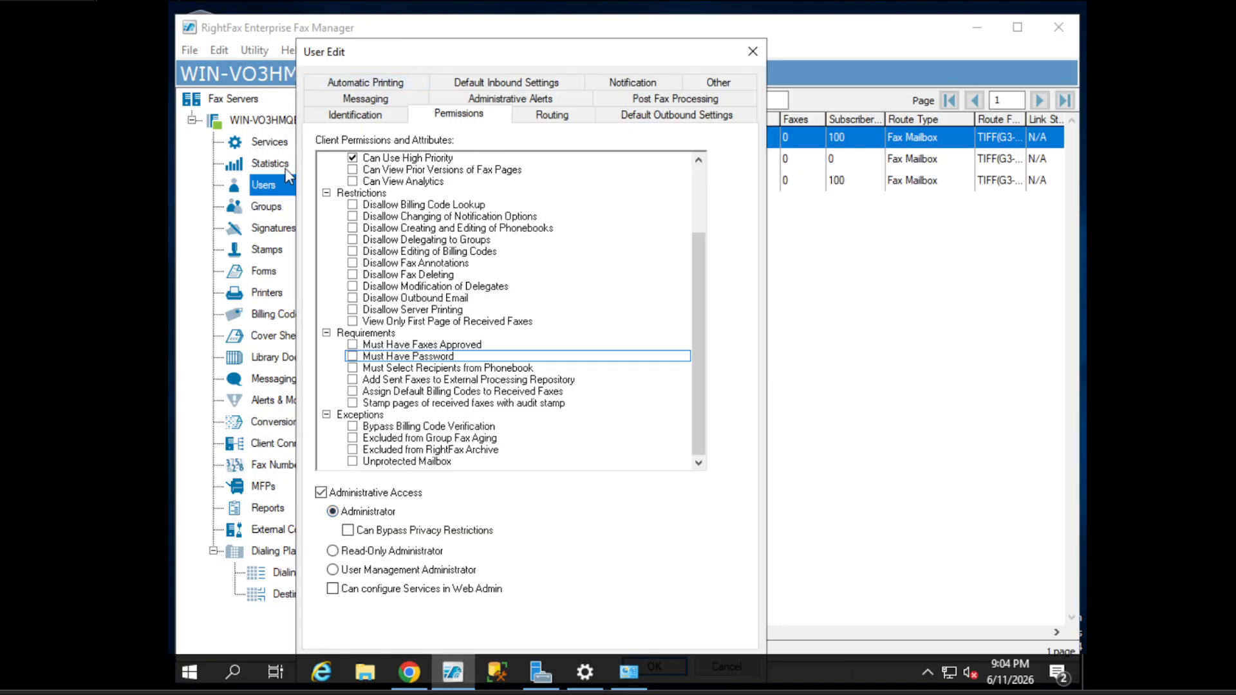
pyautogui.click(379, 553)
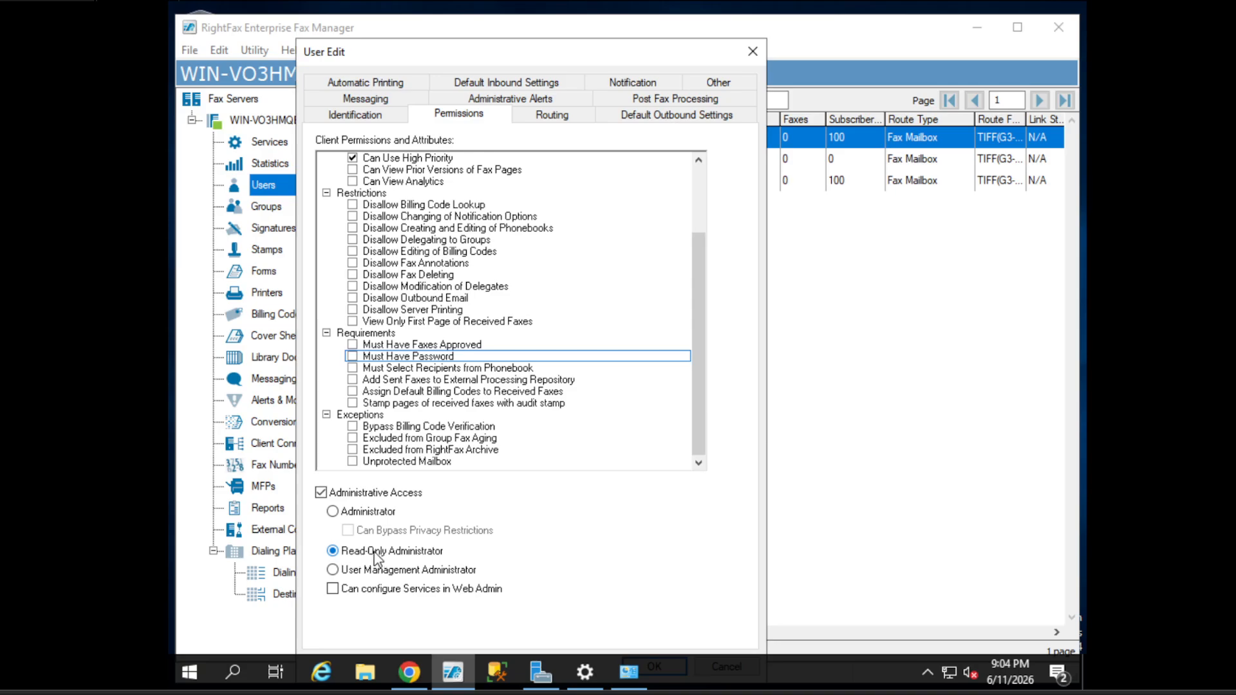
pyautogui.click(390, 573)
pyautogui.moveTo(410, 54); pyautogui.dragTo(290, 285)
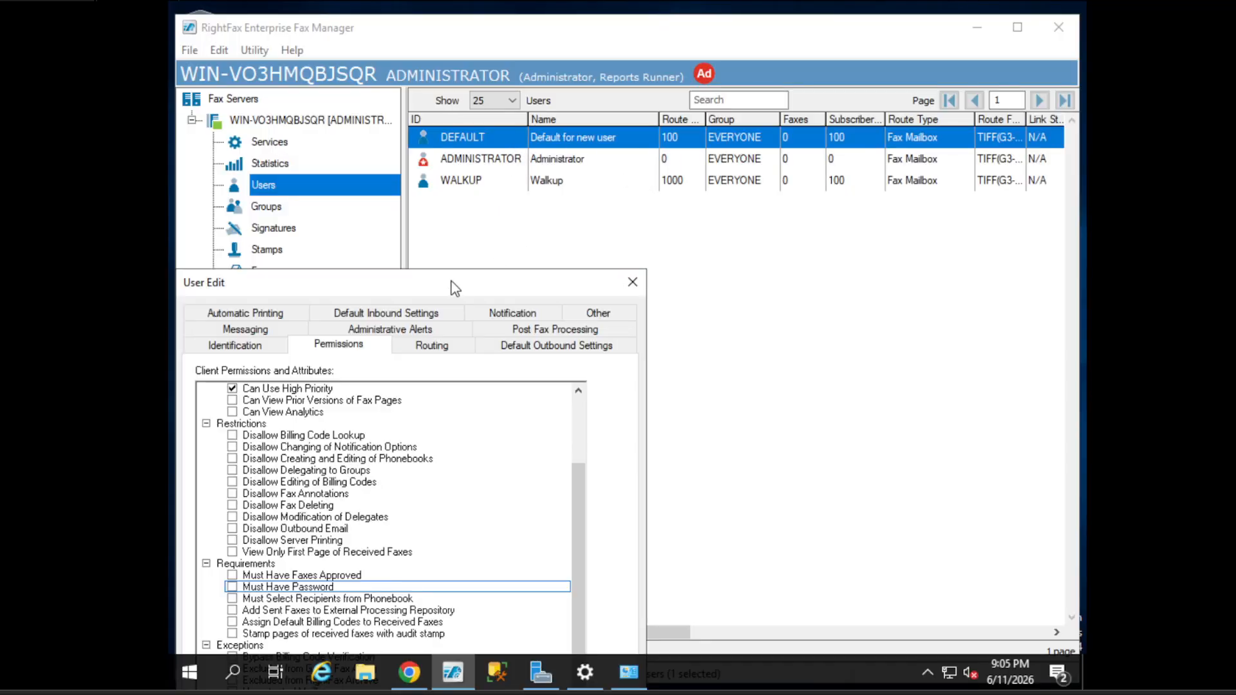
pyautogui.moveTo(448, 288); pyautogui.dragTo(576, 96)
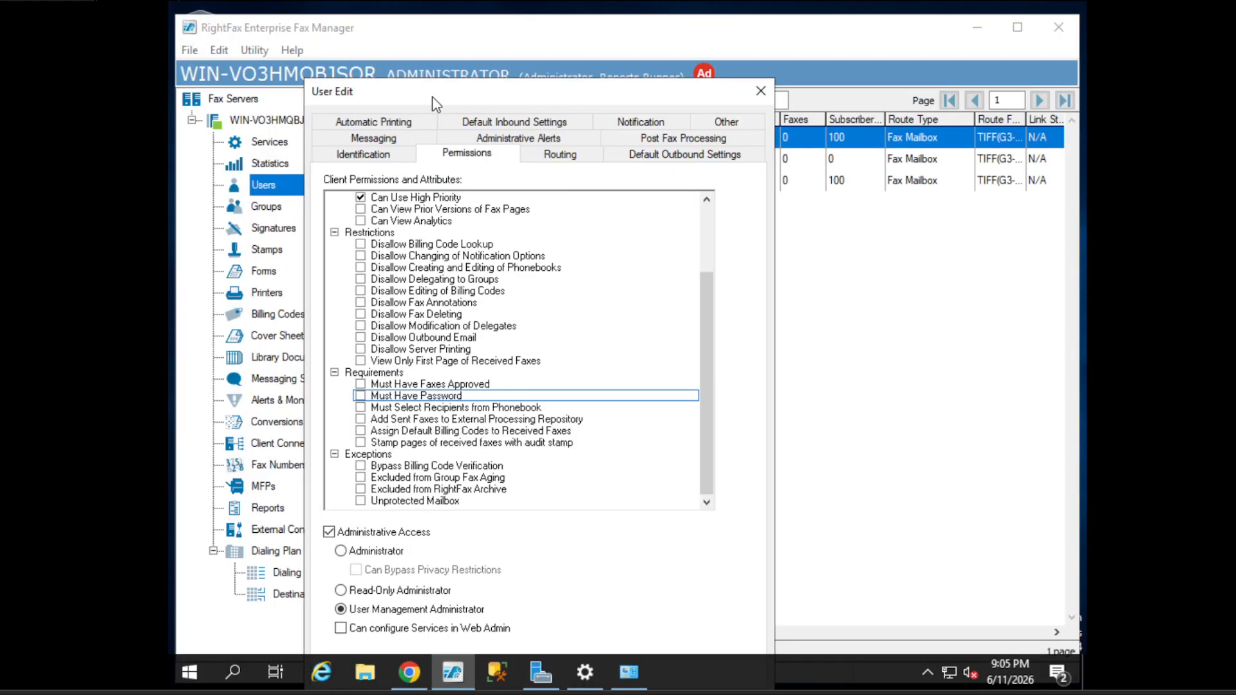
pyautogui.moveTo(433, 97); pyautogui.dragTo(461, 68)
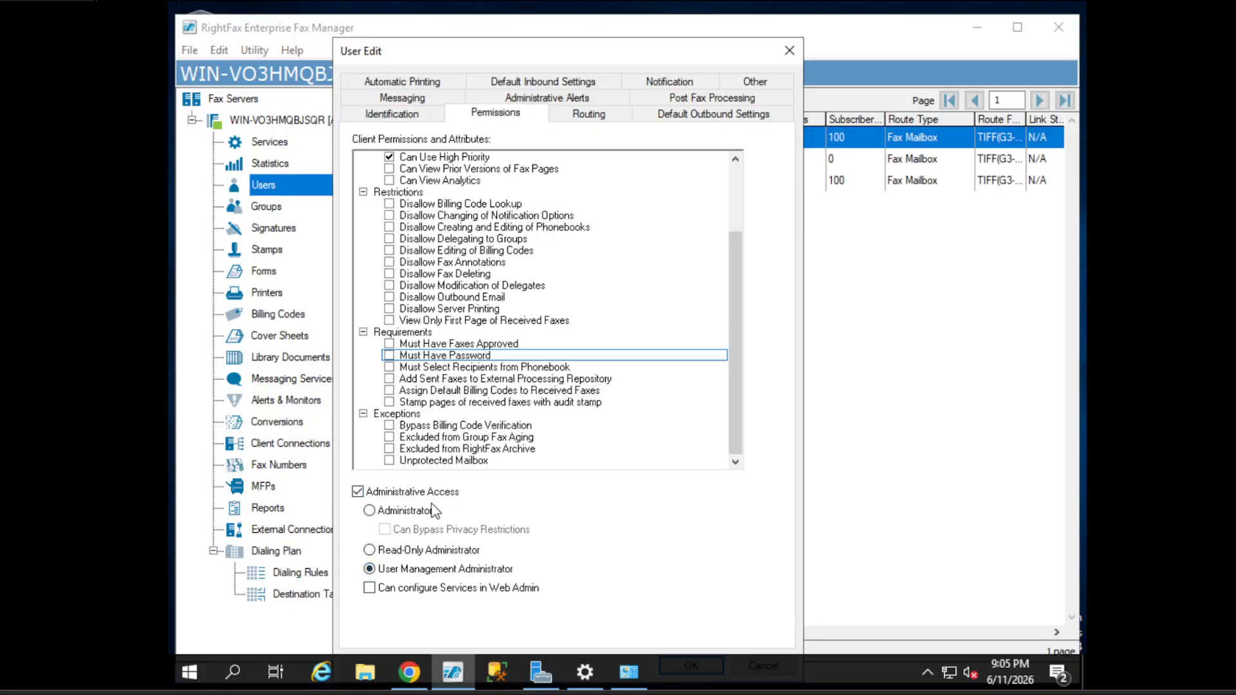
# - On the Routing tab, replace fax number/routing code 100 with the user's ten-digit fax number
pyautogui.click(611, 119)
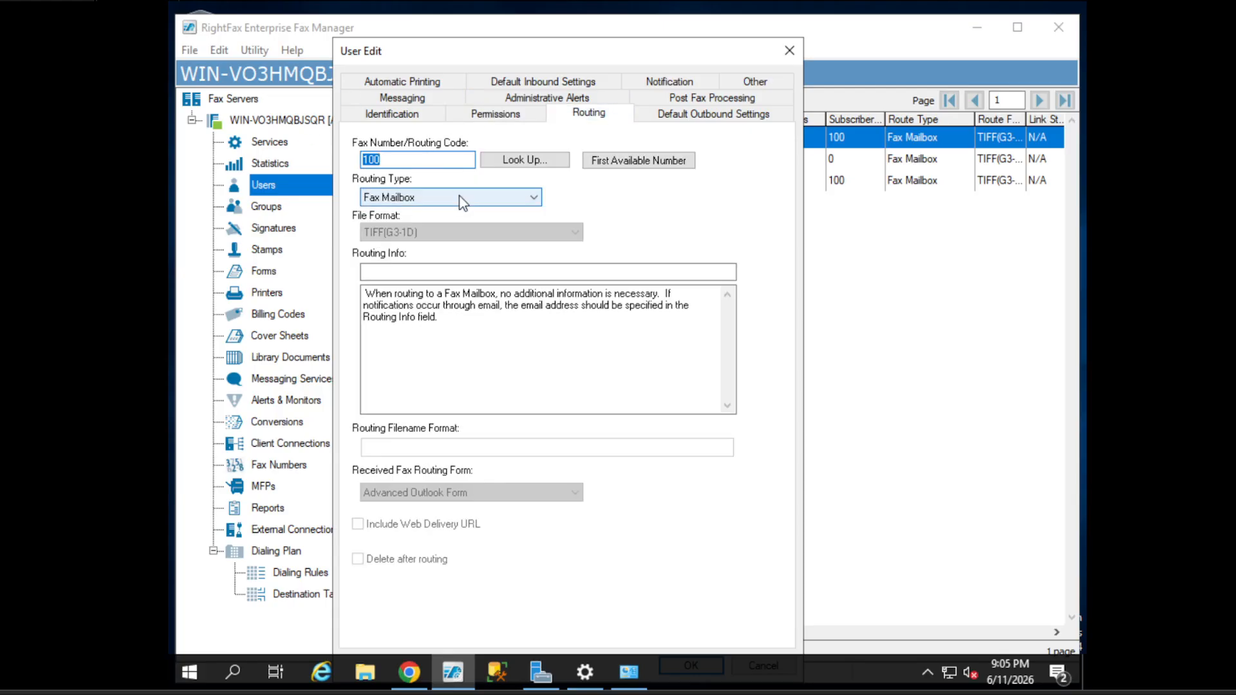
pyautogui.click(406, 159)
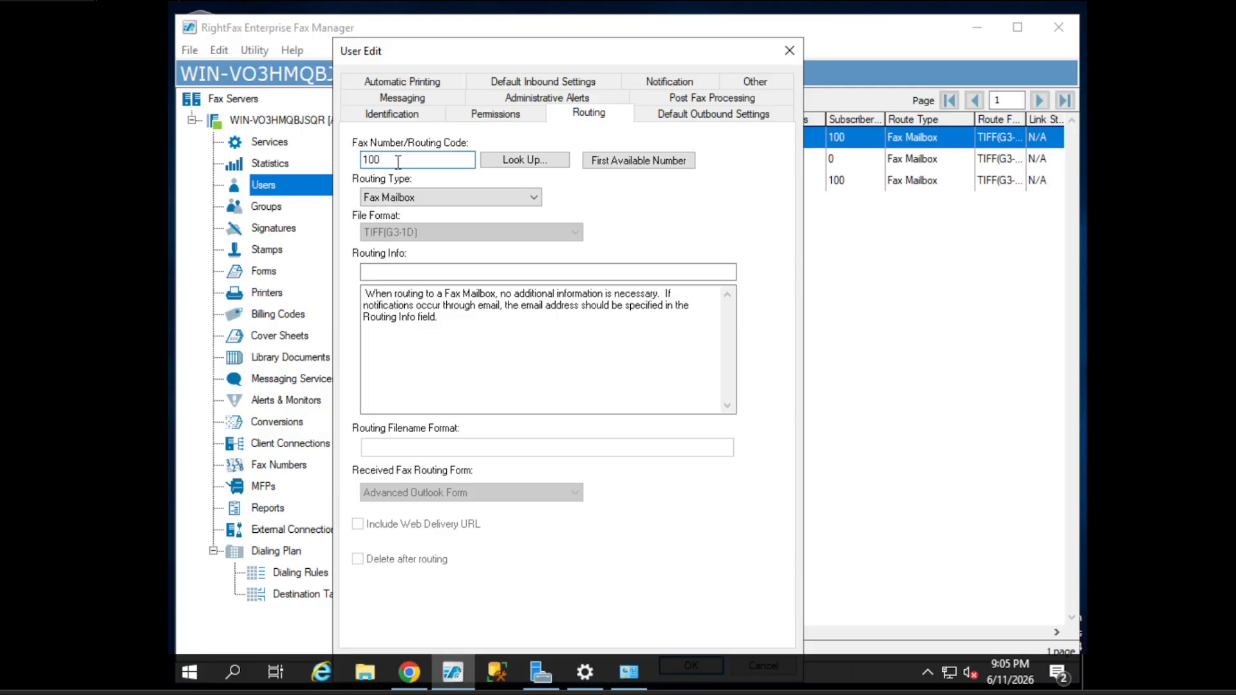
pyautogui.moveTo(416, 161); pyautogui.dragTo(333, 169)
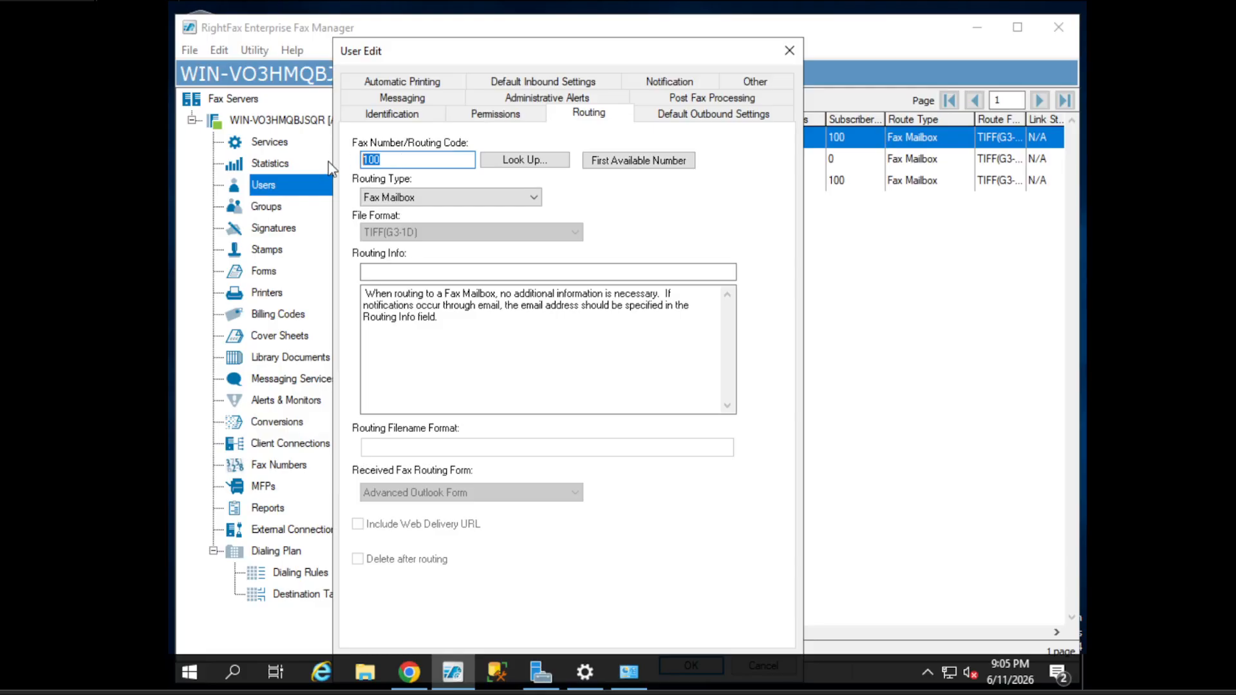
pyautogui.click(399, 162)
pyautogui.moveTo(399, 162); pyautogui.dragTo(329, 167)
pyautogui.moveTo(429, 165); pyautogui.dragTo(338, 159)
pyautogui.click(427, 160)
# - Try Network Directory routing, keeping the TIFF(G3-1D) file format
pyautogui.click(381, 198)
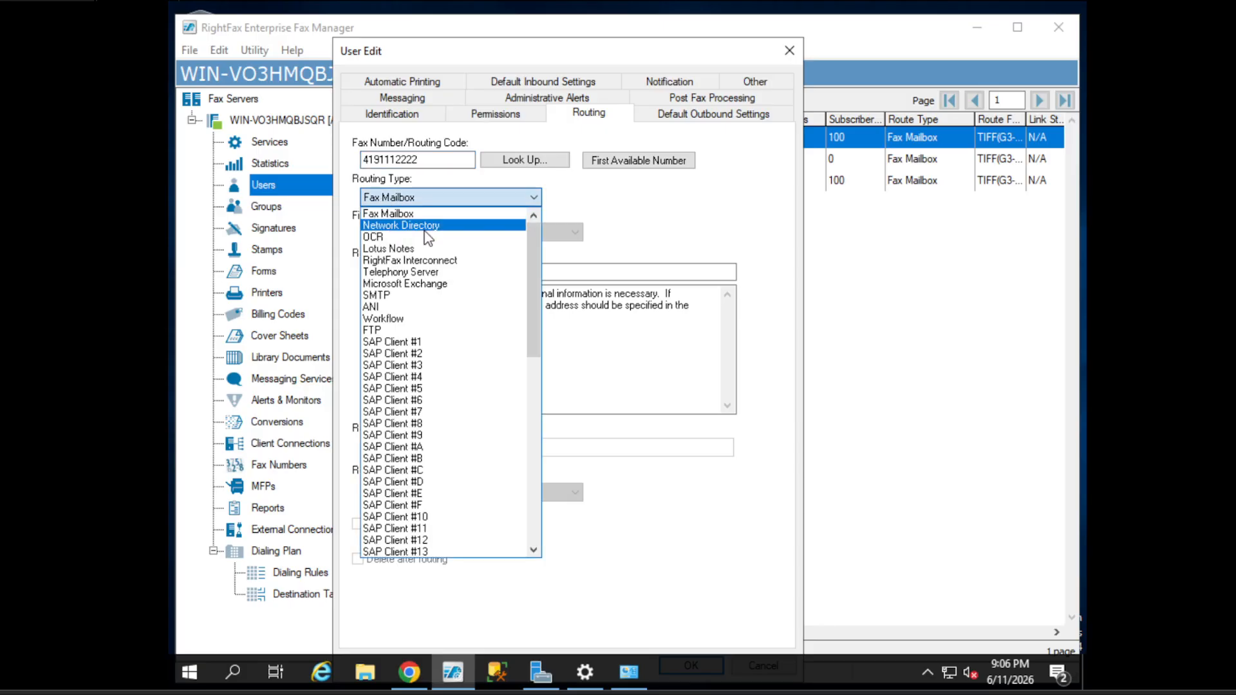
pyautogui.click(393, 200)
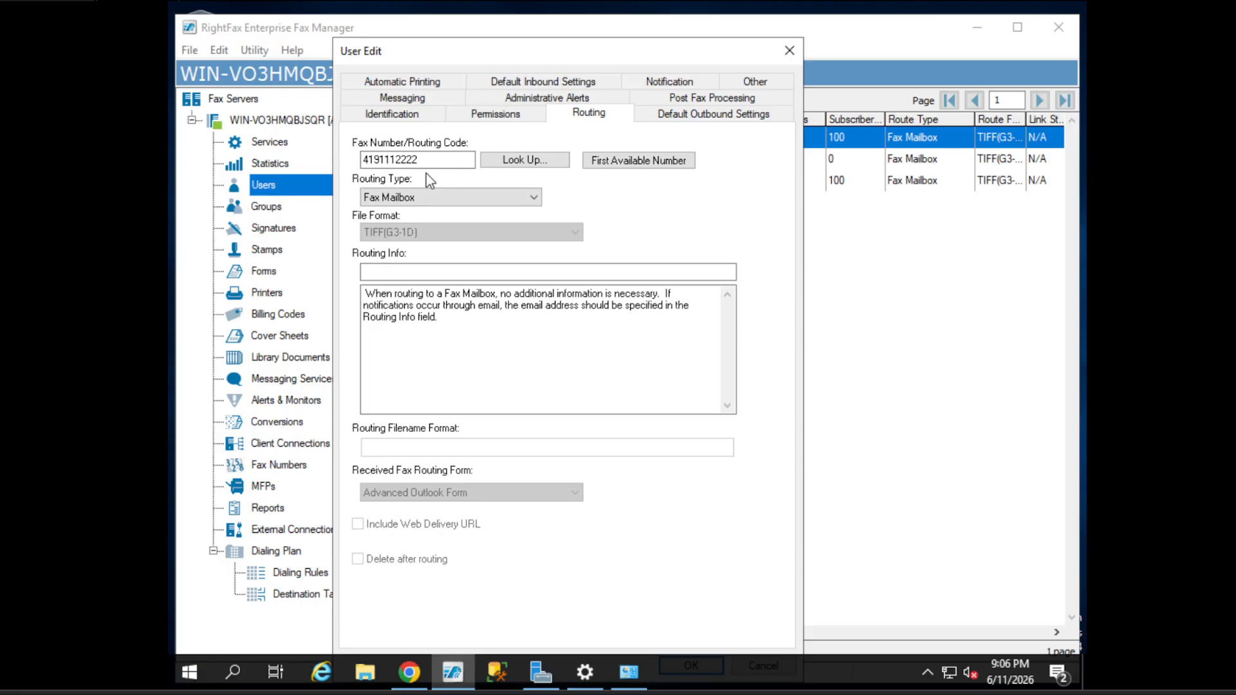
pyautogui.click(453, 197)
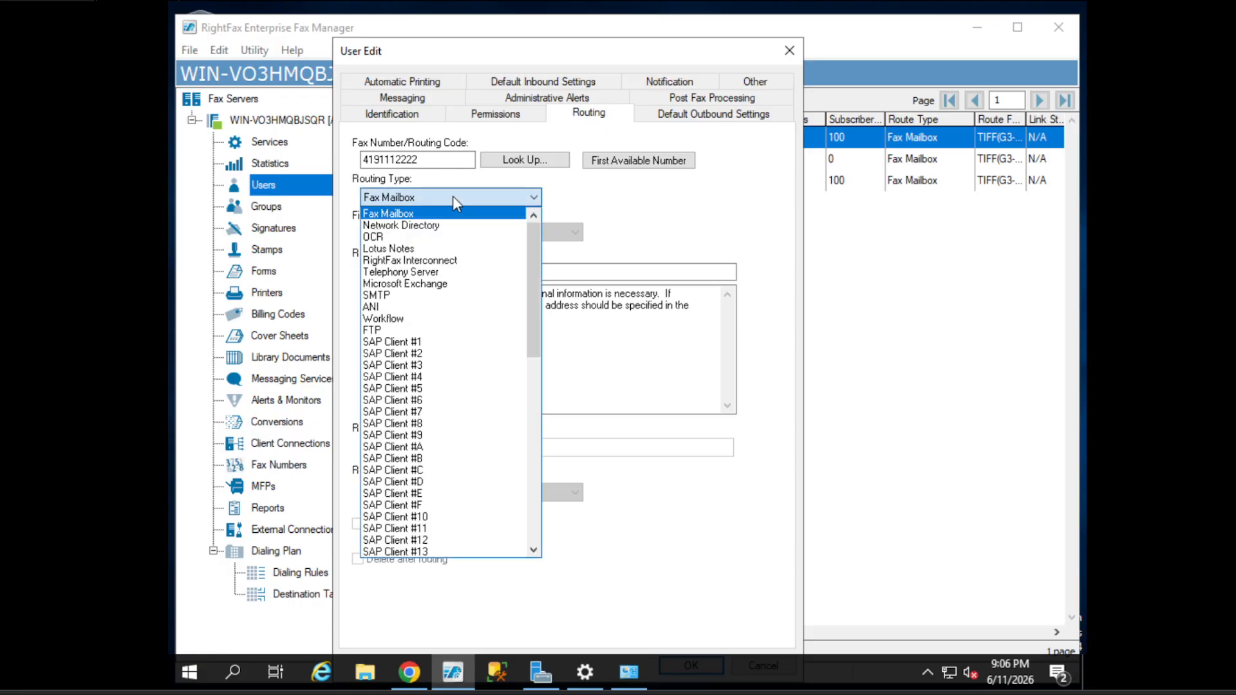
pyautogui.click(412, 226)
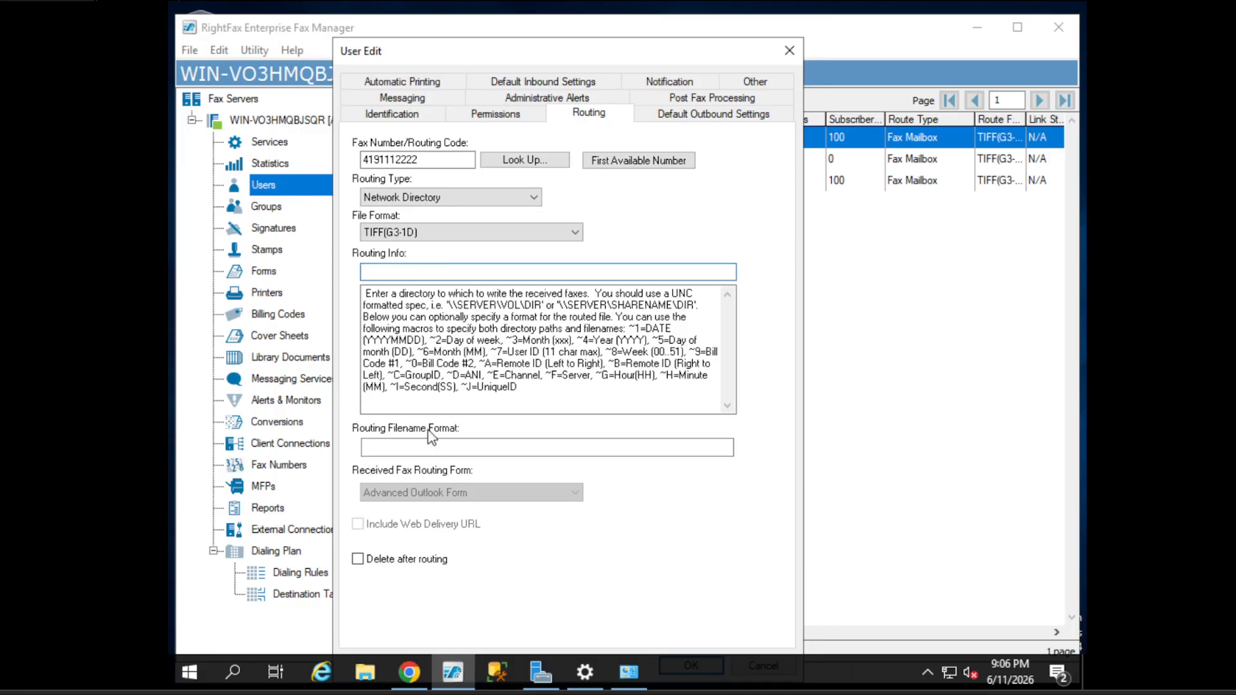
pyautogui.moveTo(449, 305); pyautogui.dragTo(540, 308)
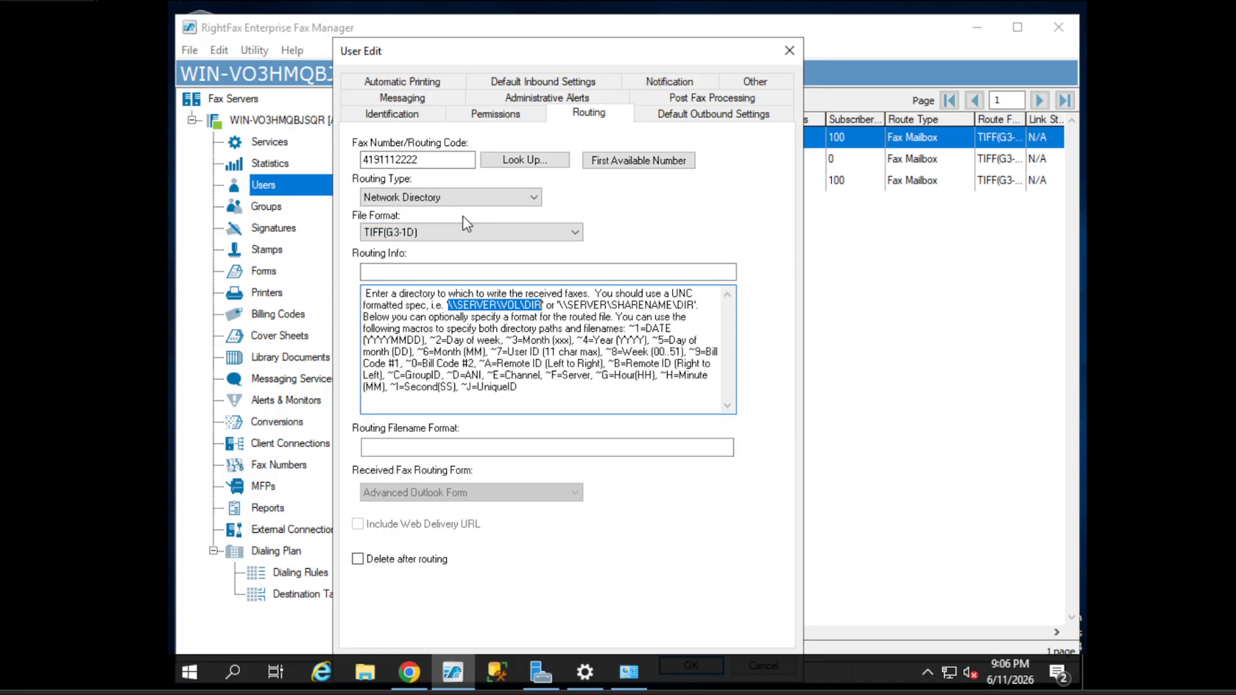
pyautogui.click(440, 226)
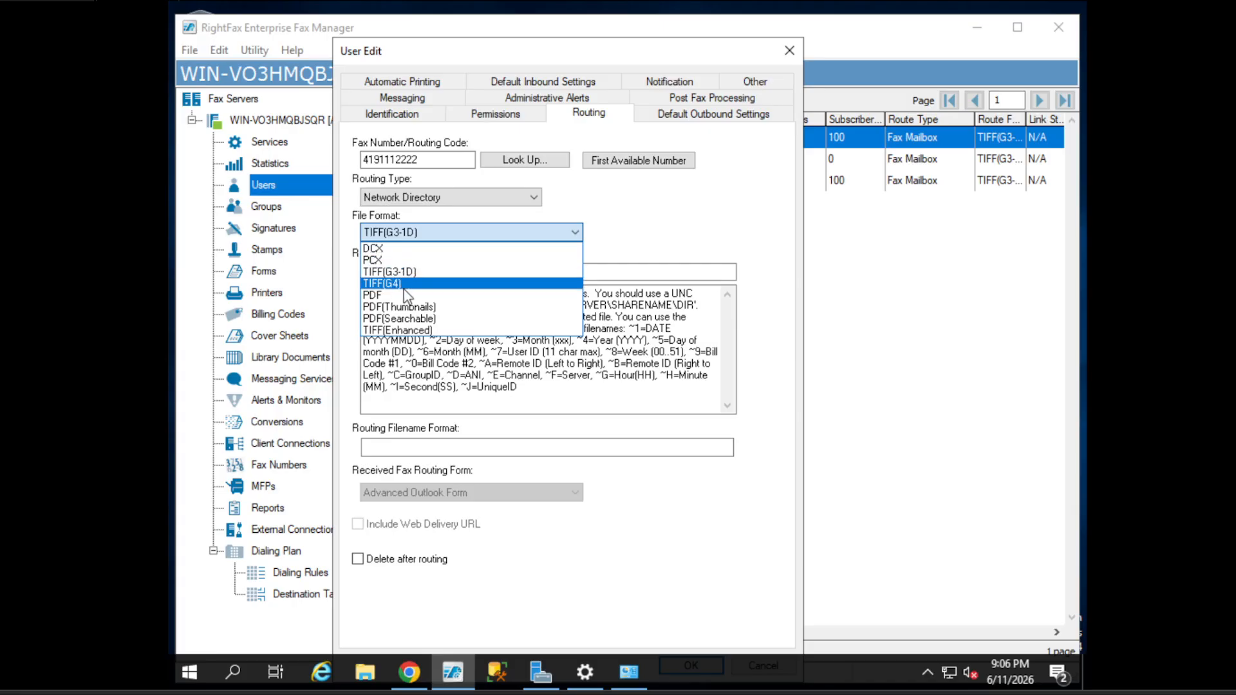
pyautogui.click(630, 233)
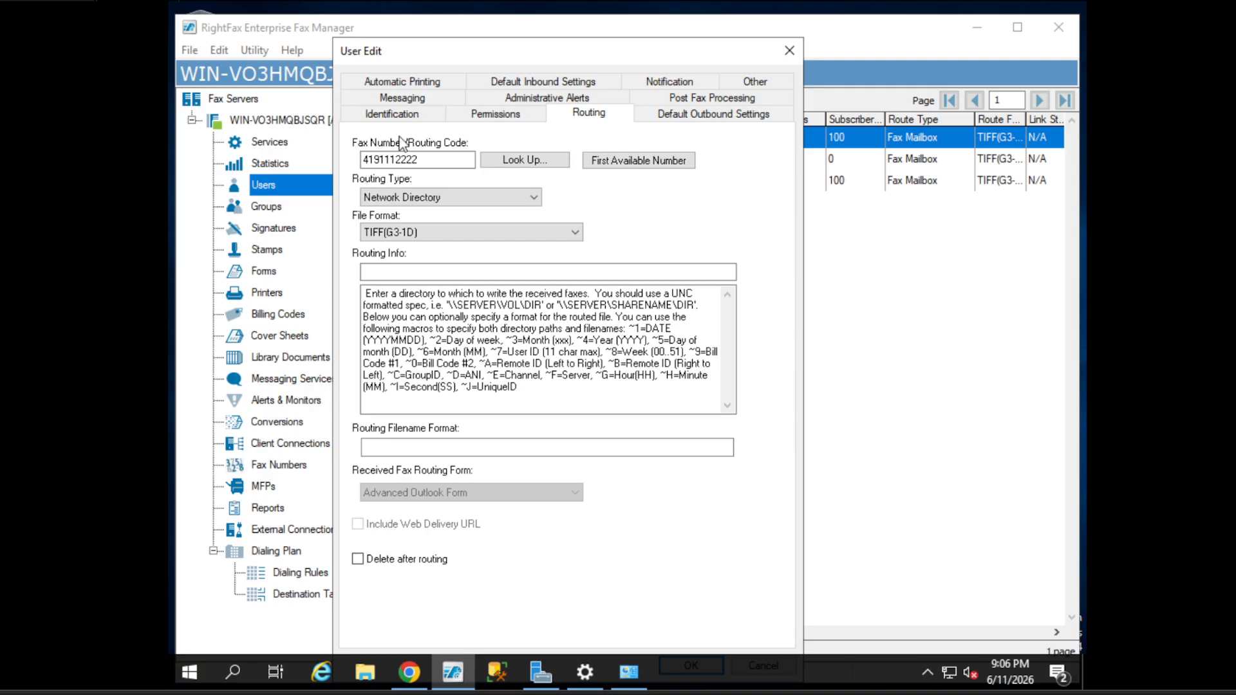
# - Try SMTP routing with TIFF(G3-1D) and dismiss the missing SMTP address error
pyautogui.click(402, 197)
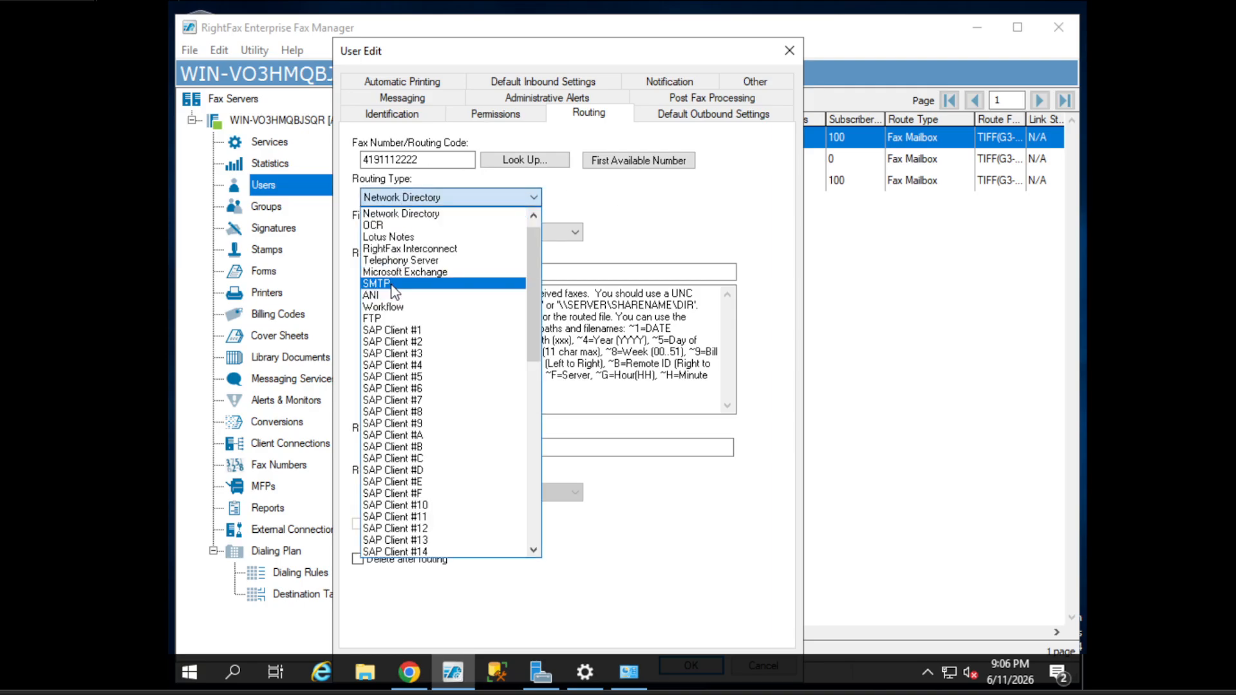
pyautogui.click(394, 284)
pyautogui.click(412, 198)
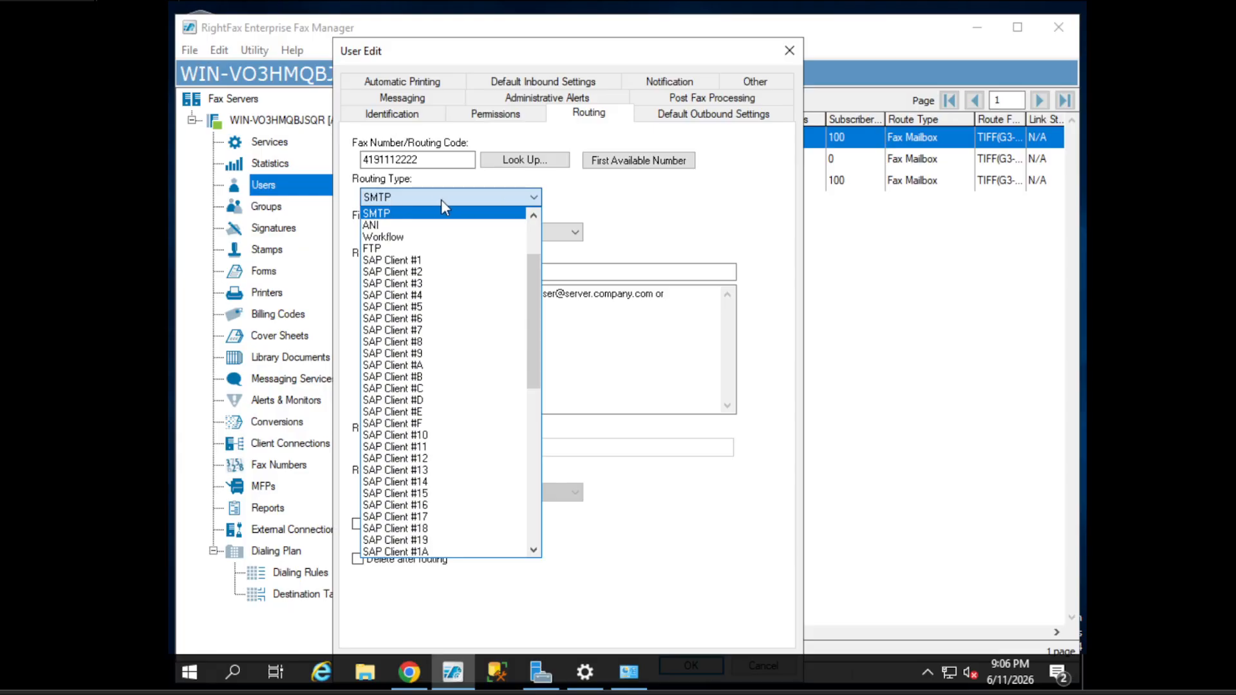
pyautogui.click(441, 199)
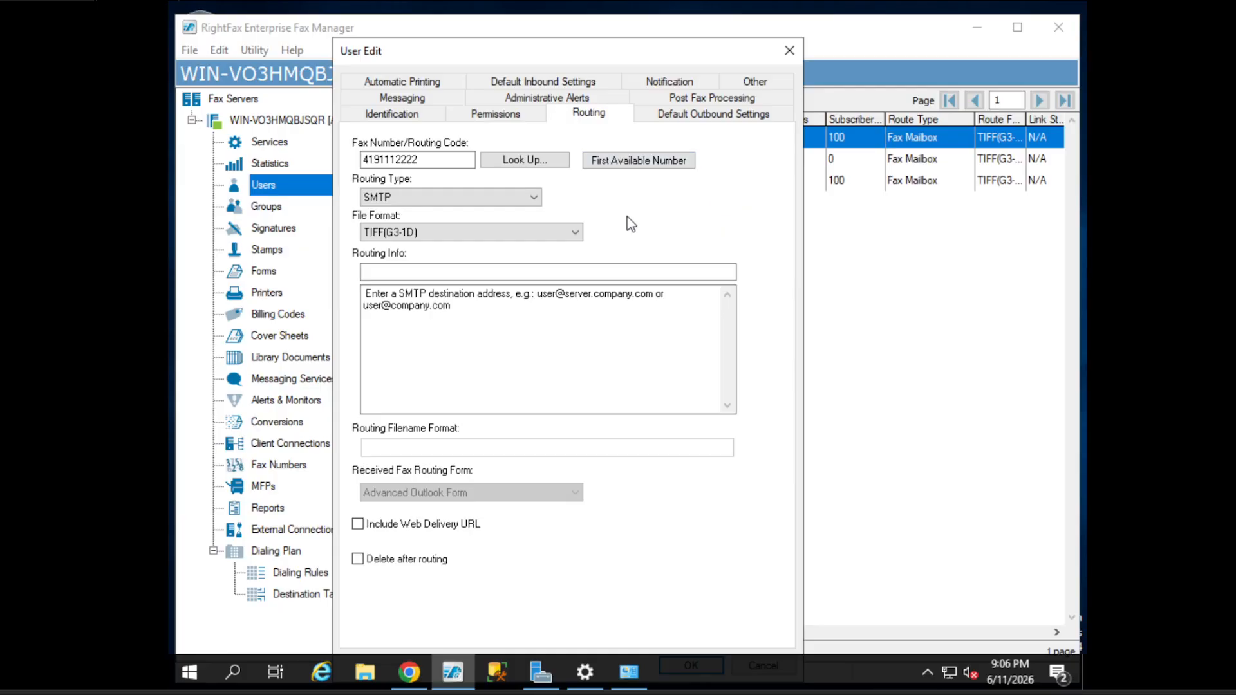
pyautogui.click(480, 232)
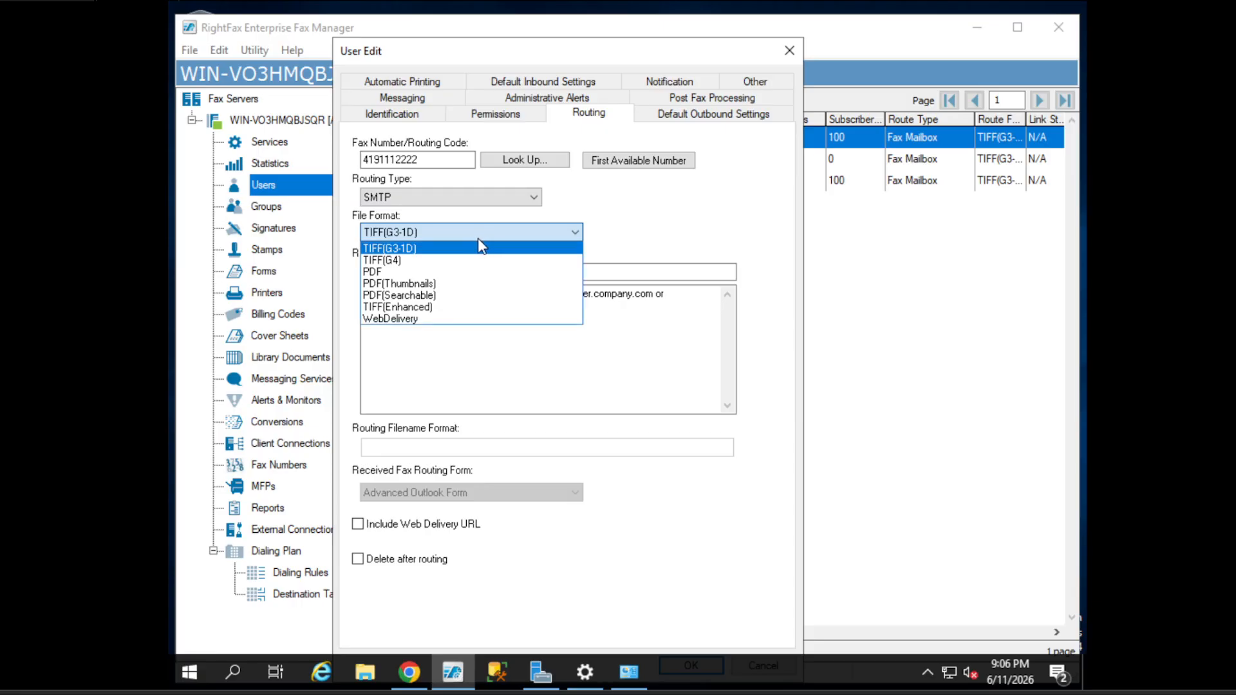
pyautogui.click(647, 232)
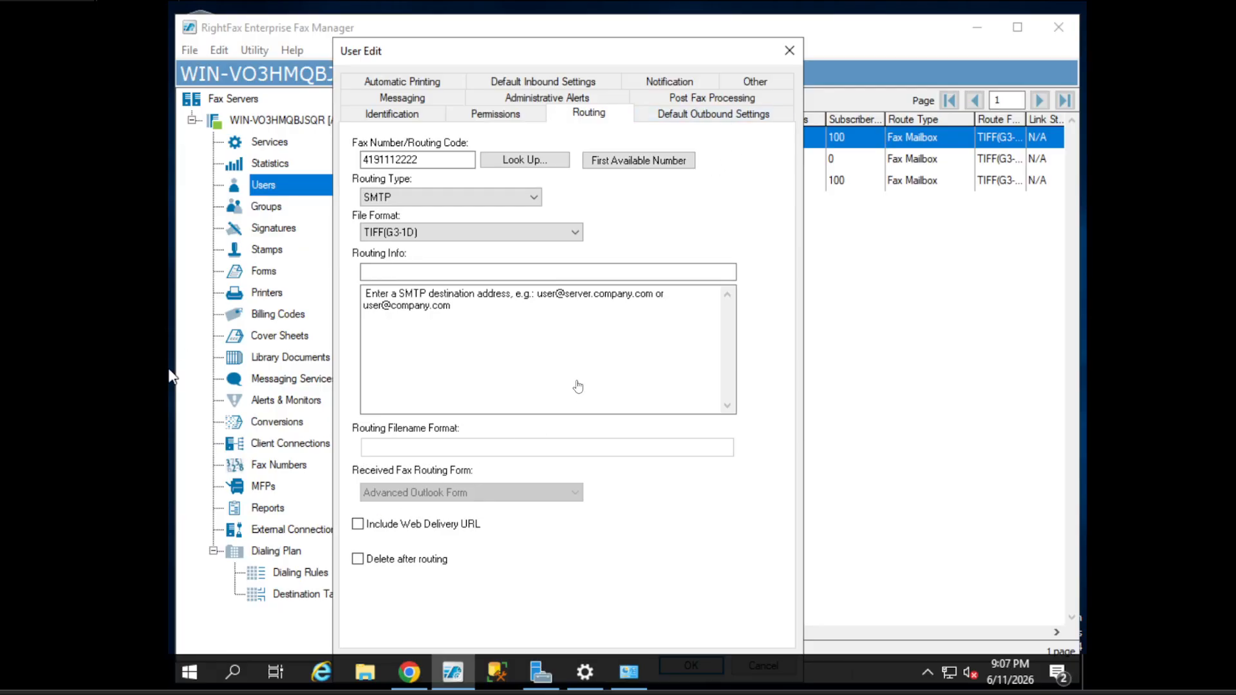
pyautogui.click(713, 115)
pyautogui.click(766, 401)
pyautogui.click(746, 115)
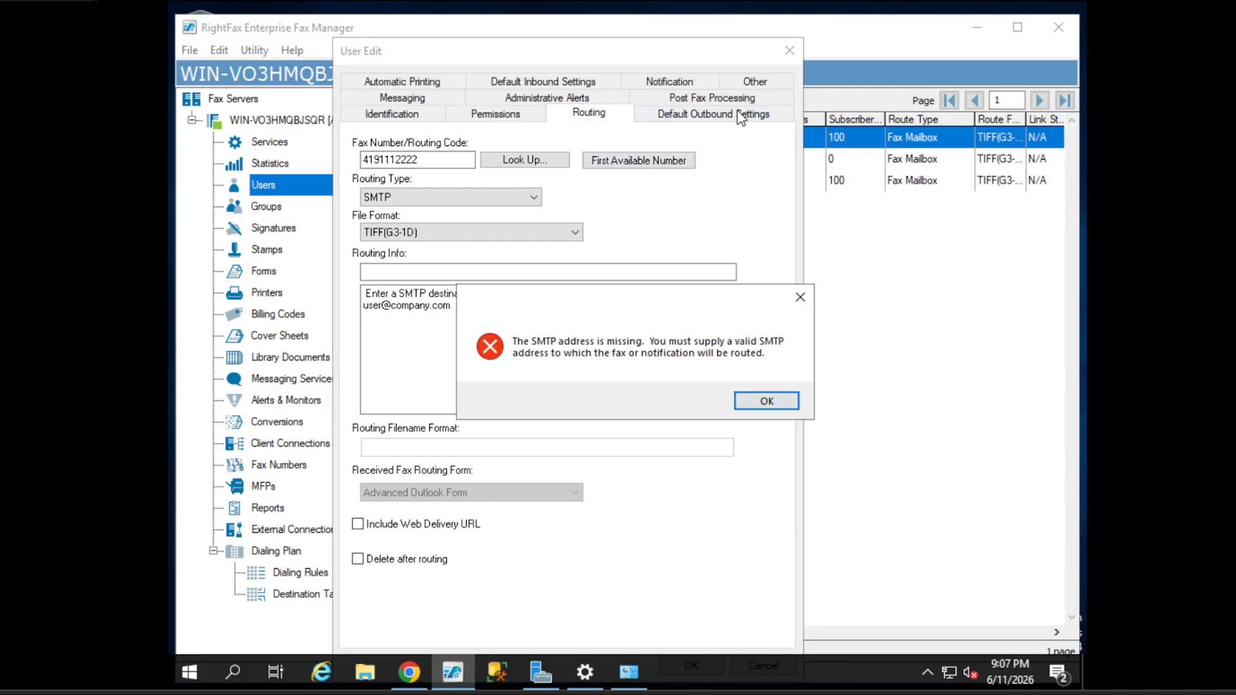
pyautogui.moveTo(634, 296); pyautogui.dragTo(625, 246)
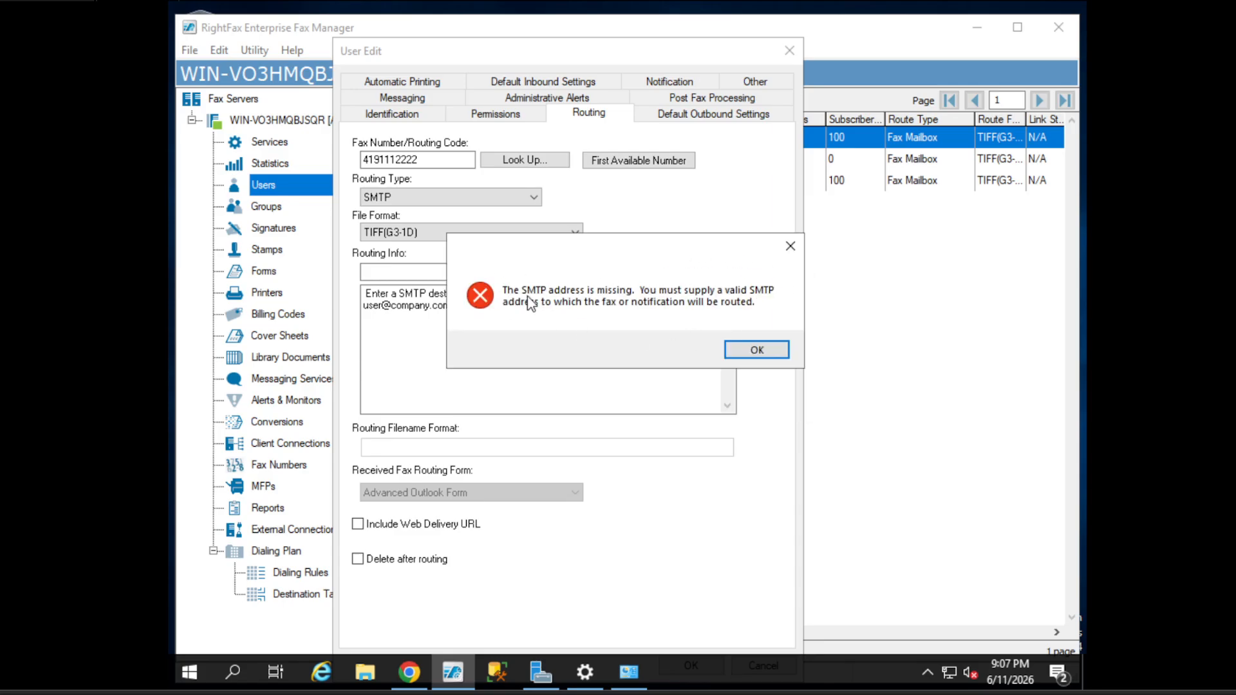
pyautogui.click(790, 245)
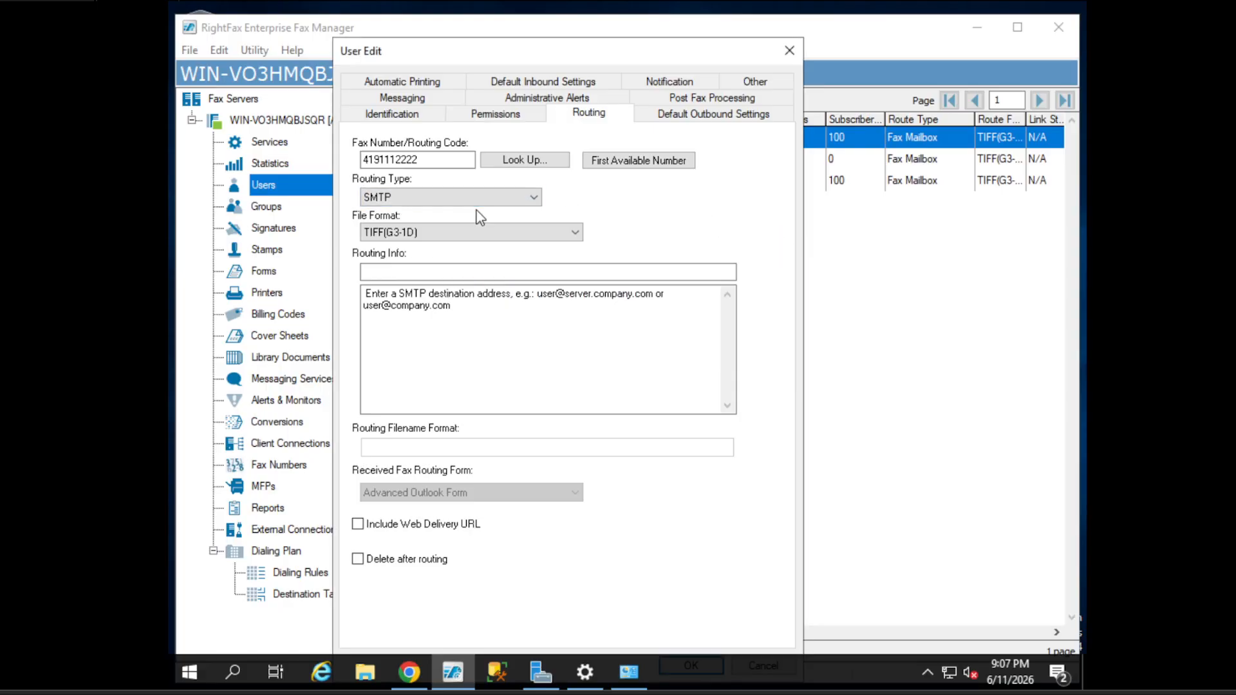
# - Set the routing type back to Fax Mailbox
pyautogui.click(405, 198)
pyautogui.scroll(3, 403, 233)
pyautogui.click(399, 213)
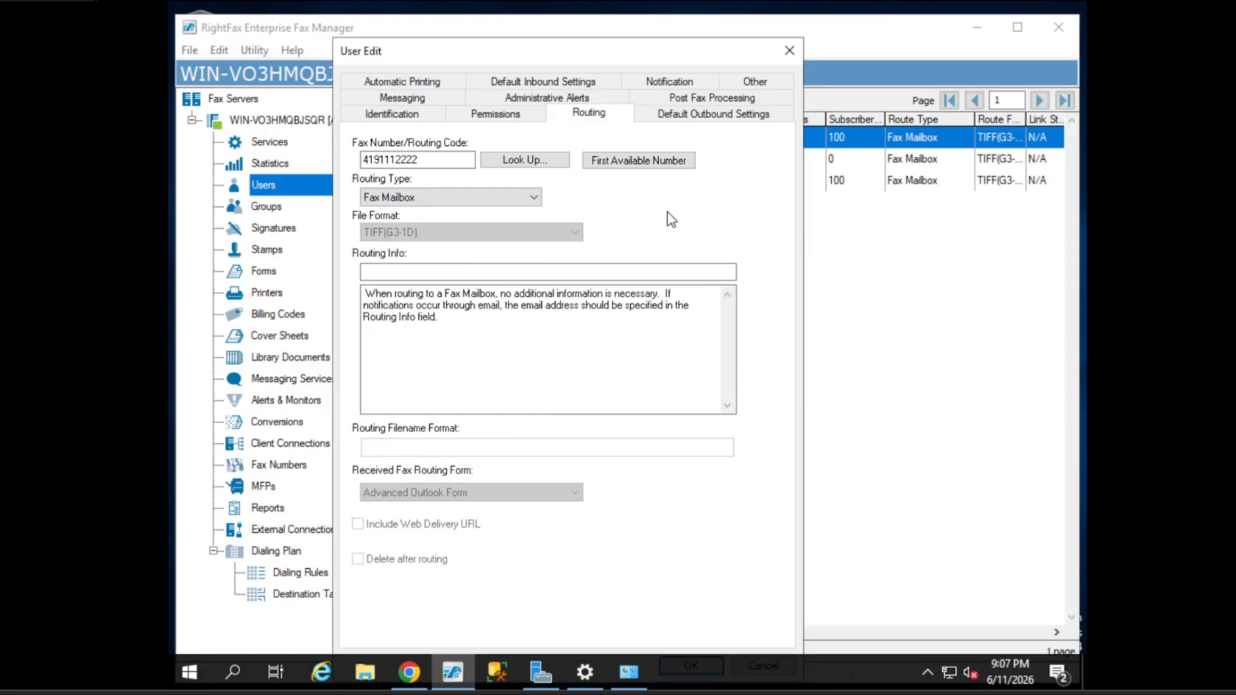
pyautogui.click(711, 122)
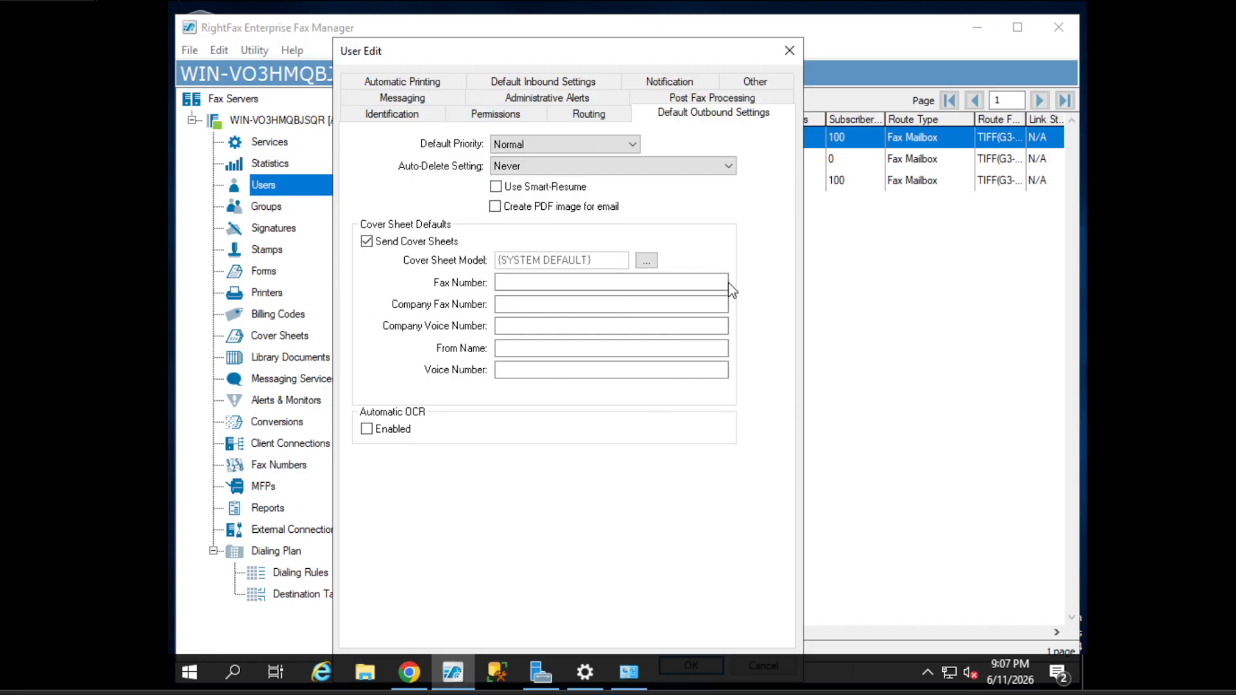
# - Set the default outbound priority to High
pyautogui.click(550, 146)
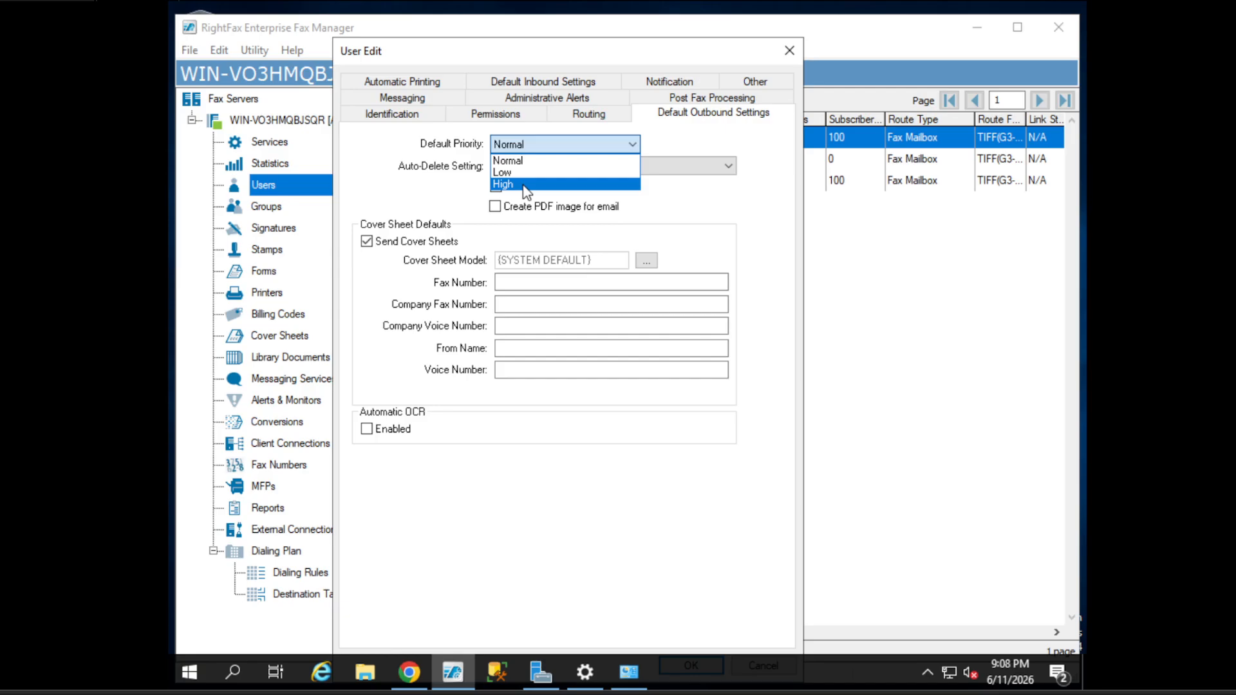
pyautogui.click(427, 200)
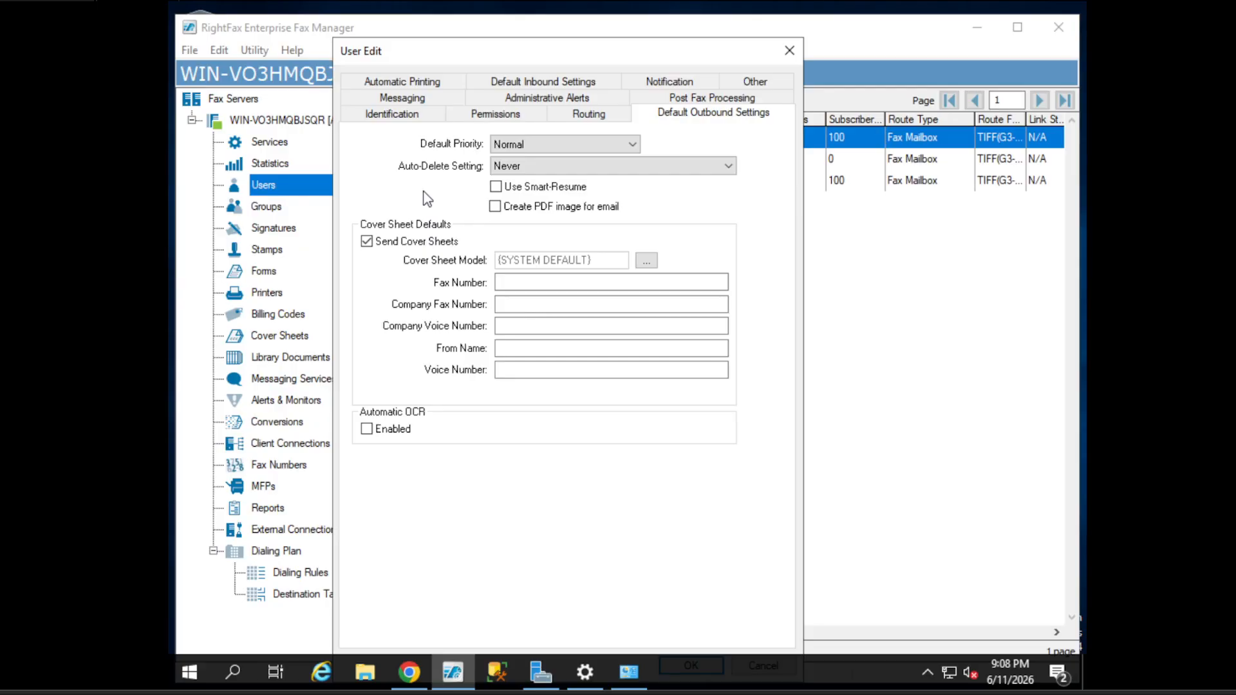
pyautogui.click(573, 145)
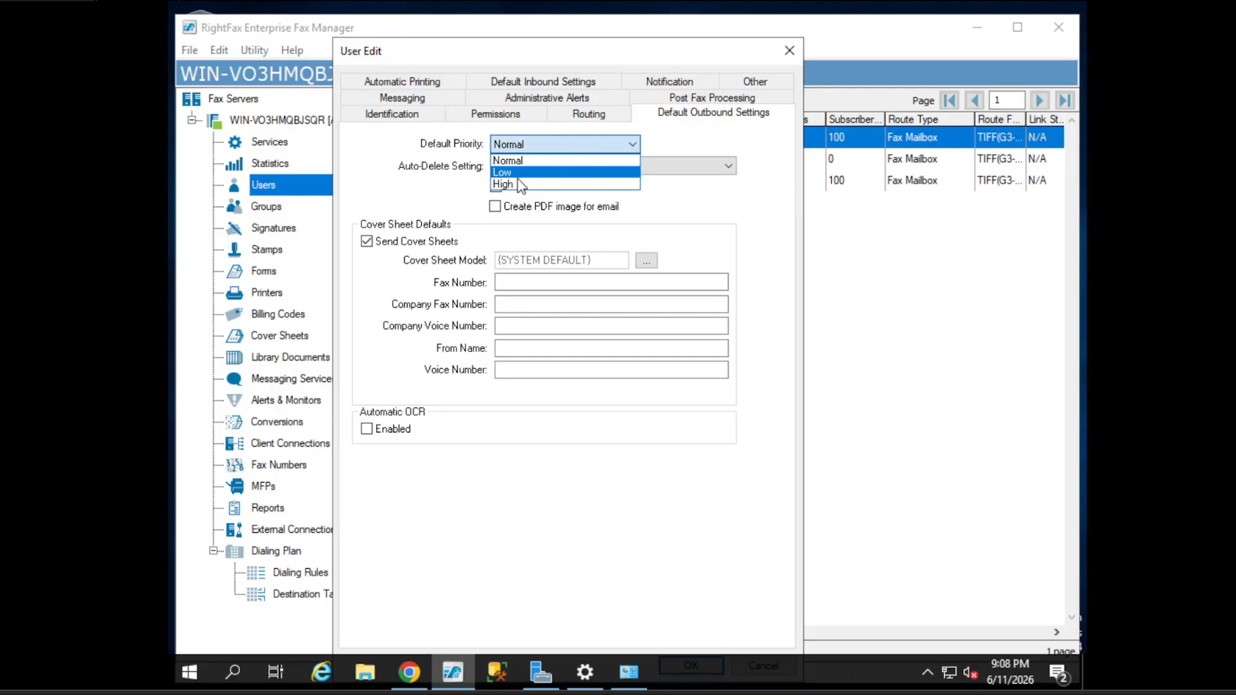
pyautogui.click(503, 184)
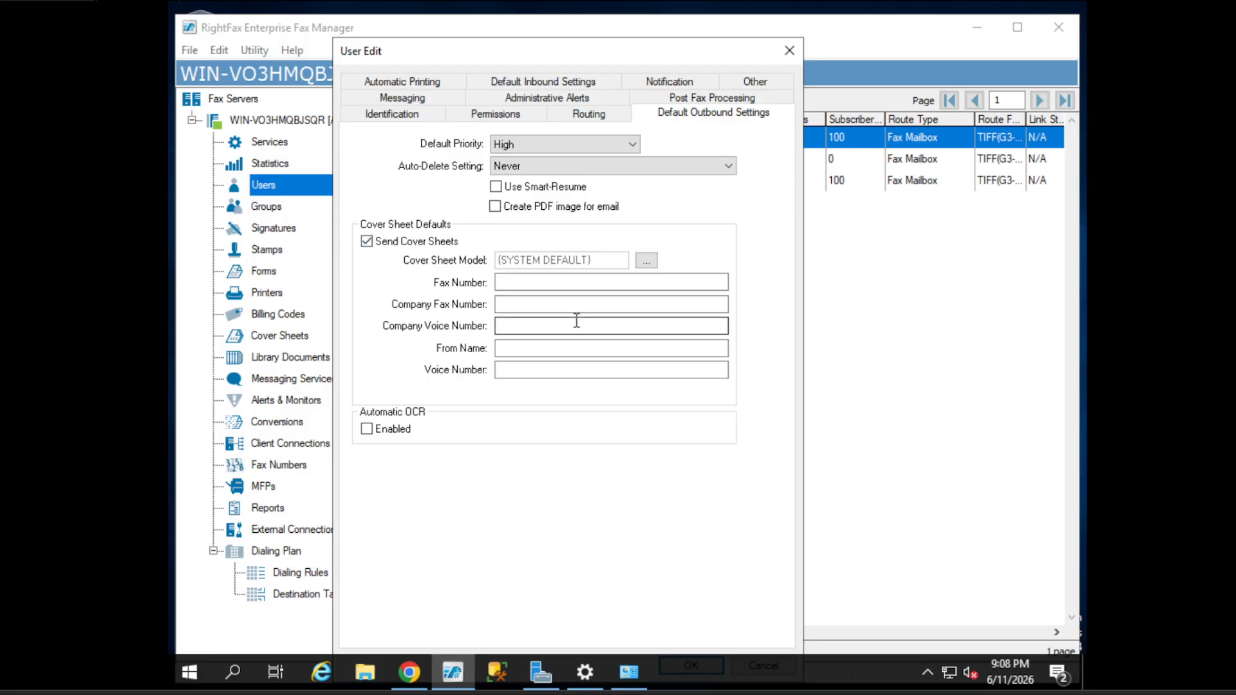
# - Browse the cover sheet model files, then close the search without choosing one
pyautogui.click(646, 260)
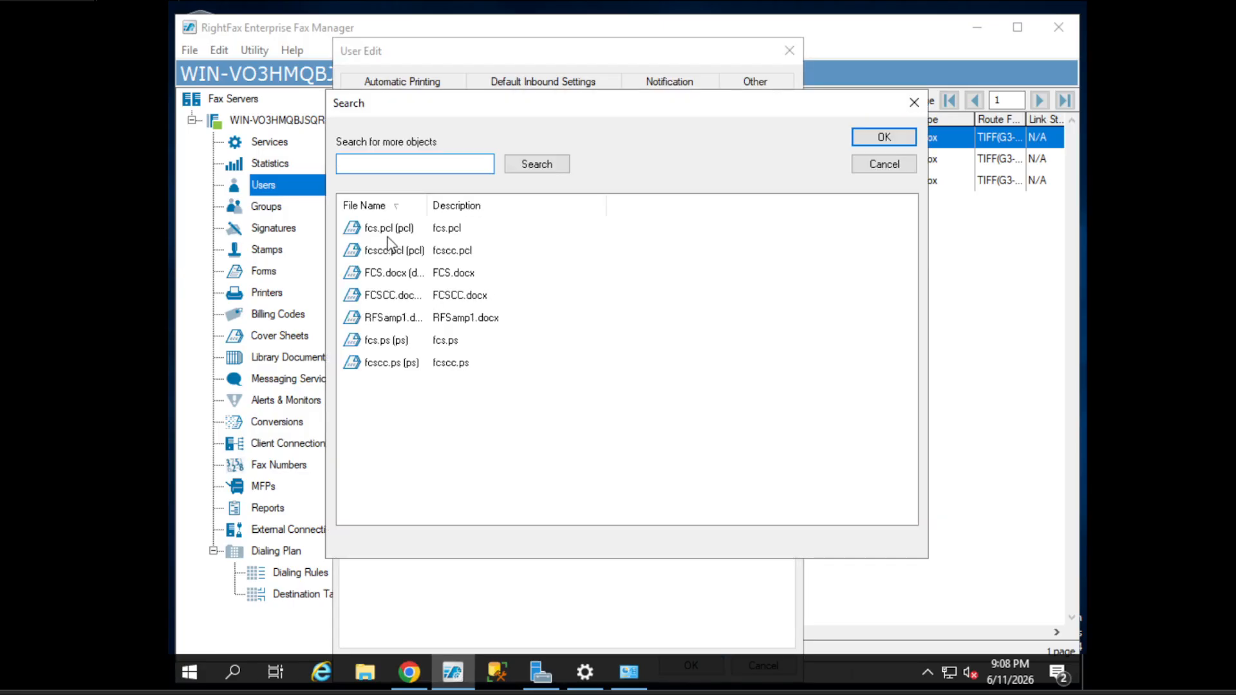
pyautogui.moveTo(388, 282); pyautogui.dragTo(386, 328)
pyautogui.click(386, 343)
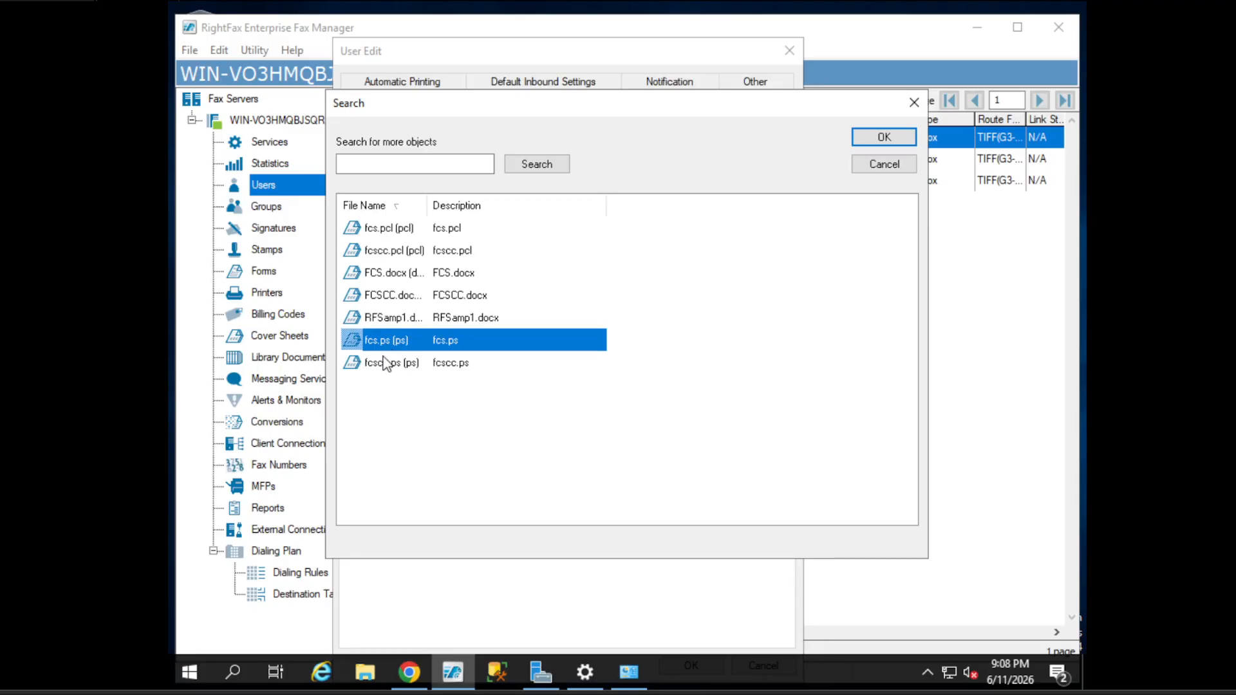
pyautogui.click(387, 365)
pyautogui.click(391, 323)
pyautogui.click(389, 272)
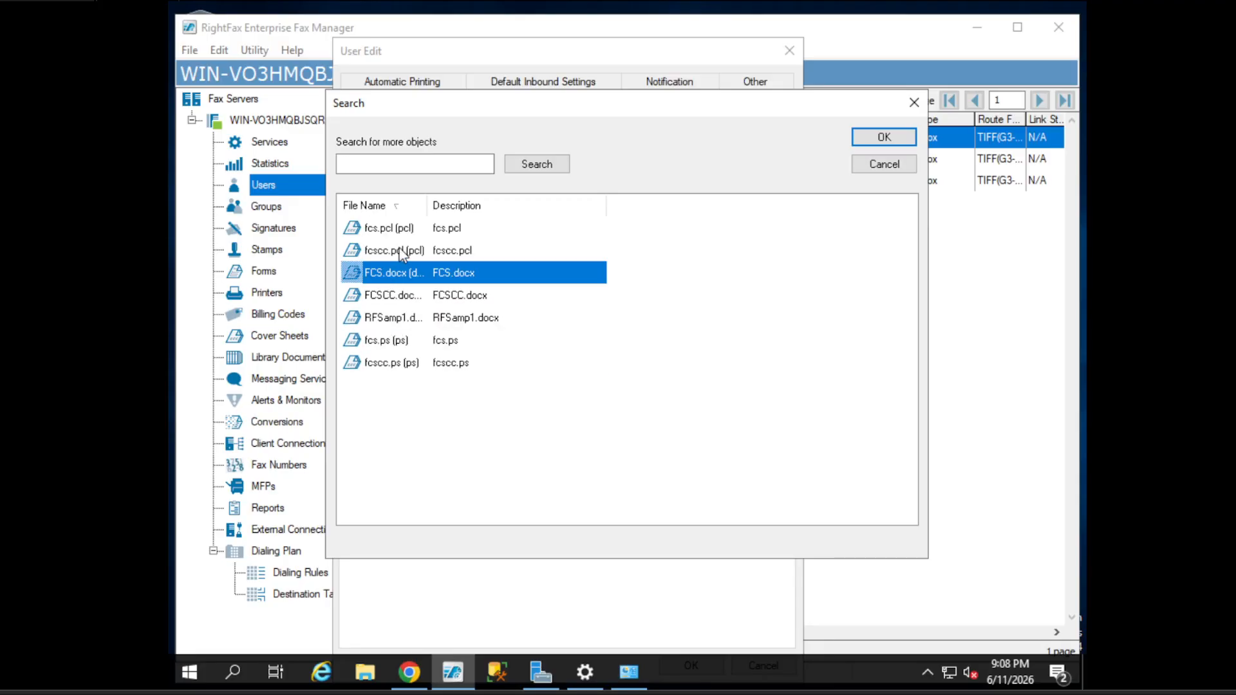
pyautogui.click(392, 248)
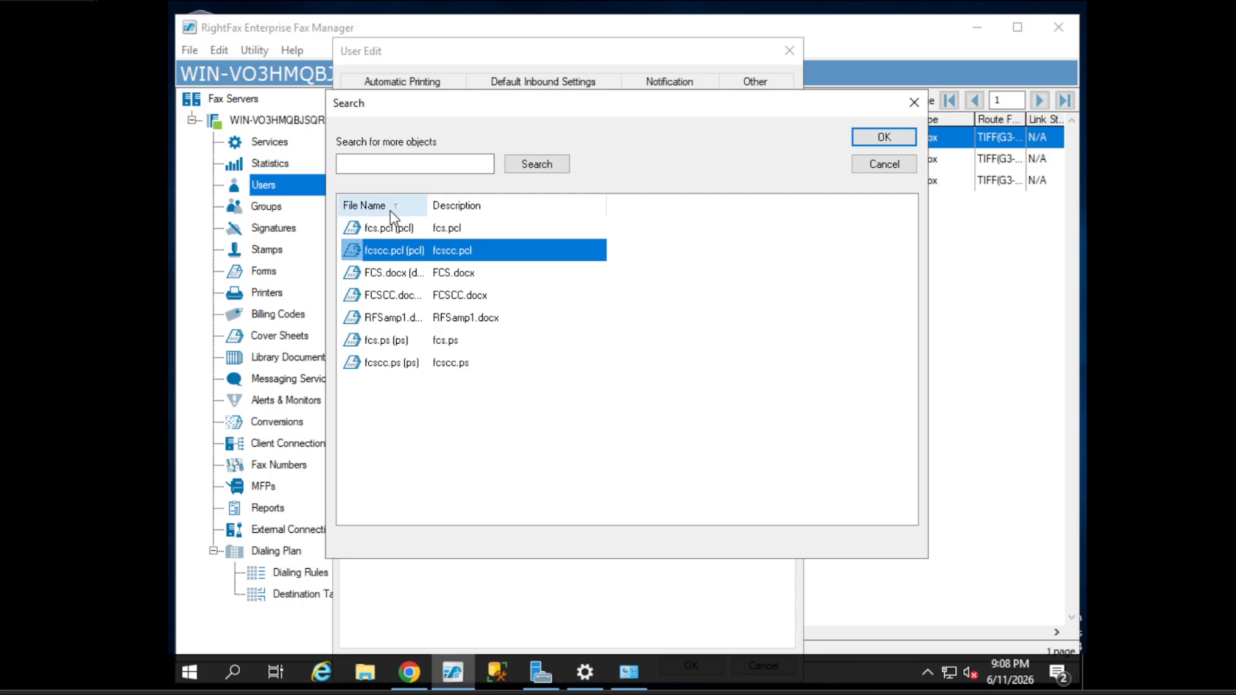
pyautogui.click(913, 102)
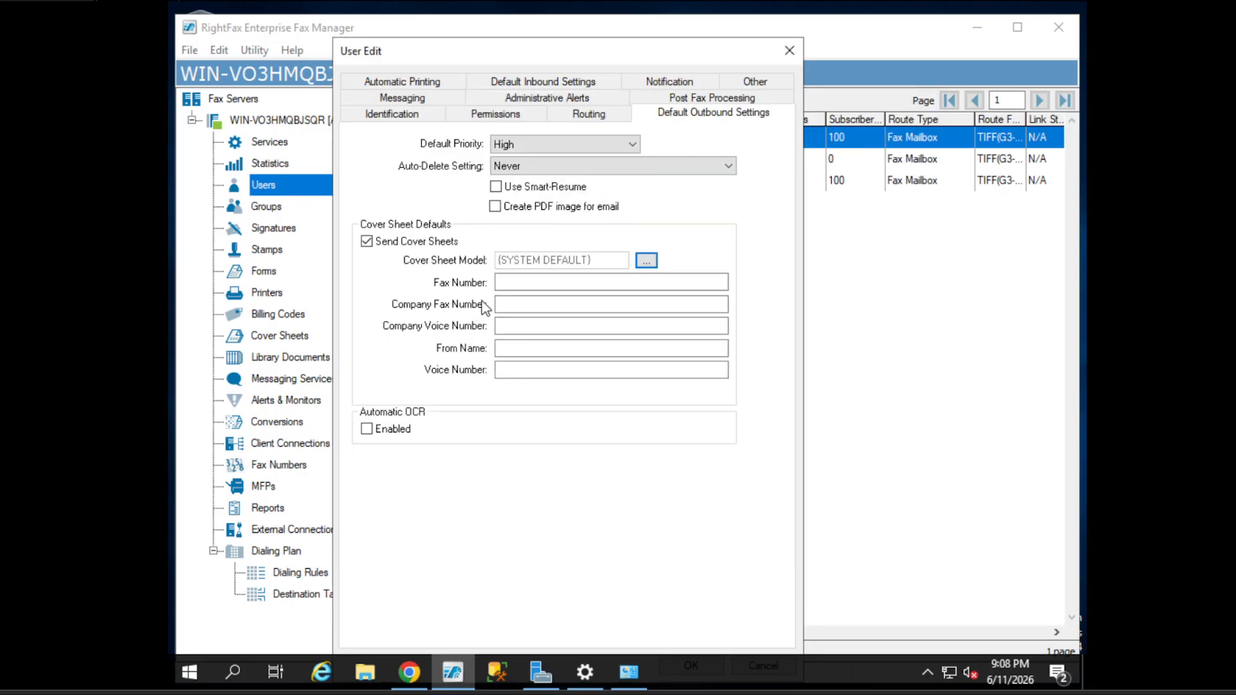
# - Copy the user's mobile number from Identification into the cover sheet Fax Number
pyautogui.click(526, 286)
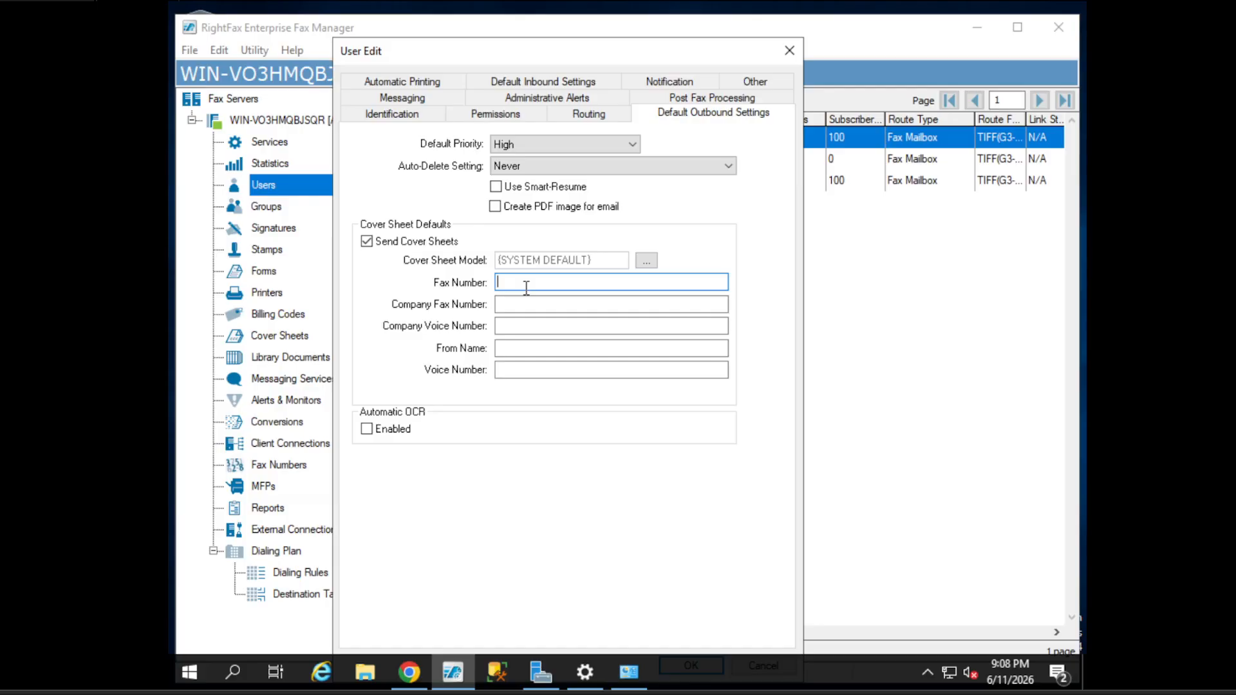
pyautogui.click(406, 115)
pyautogui.click(508, 389)
pyautogui.doubleClick(508, 389)
pyautogui.hotkey('ctrl', 'c')
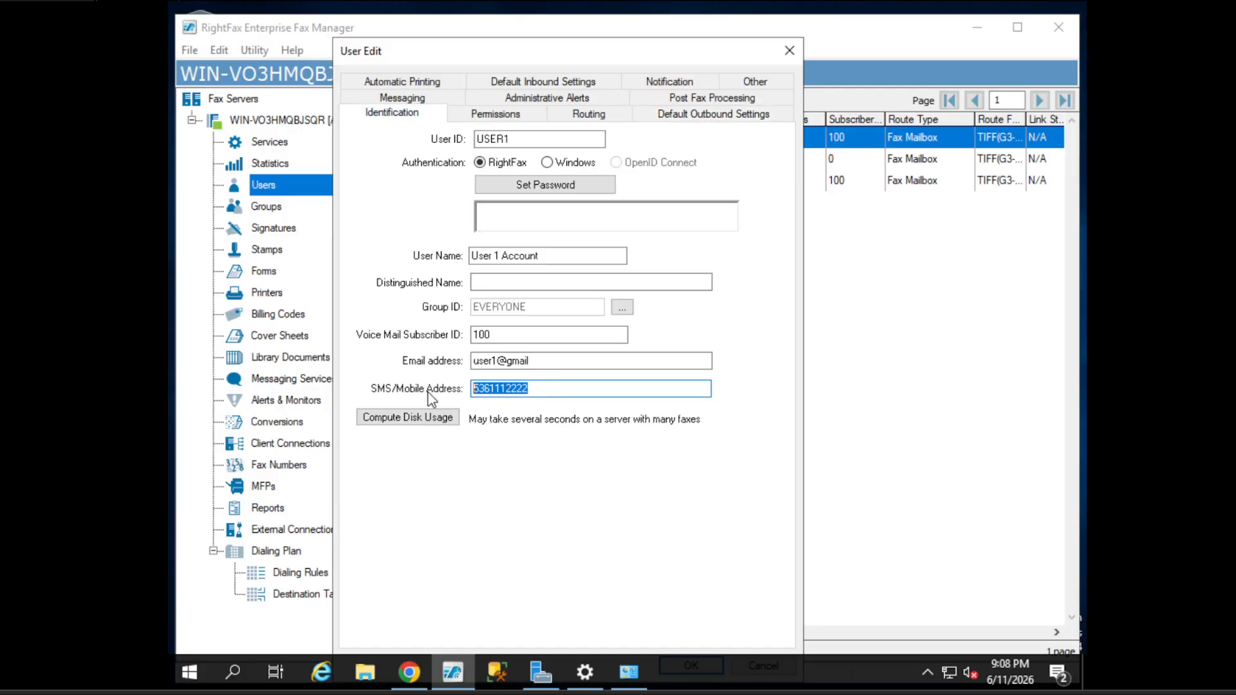
pyautogui.click(713, 114)
pyautogui.click(525, 286)
pyautogui.hotkey('ctrl', 'v')
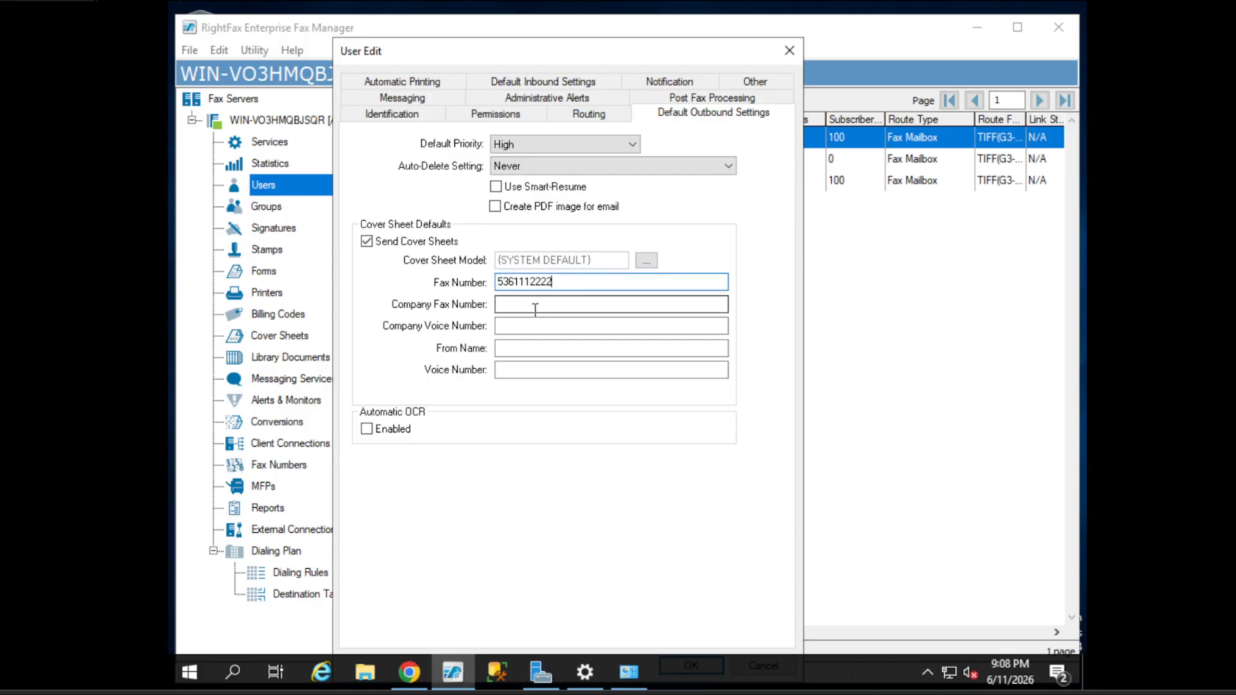
# - Enter From Name 'User1's Company' and Company Fax Number 'Company Name'
pyautogui.click(535, 306)
pyautogui.click(537, 347)
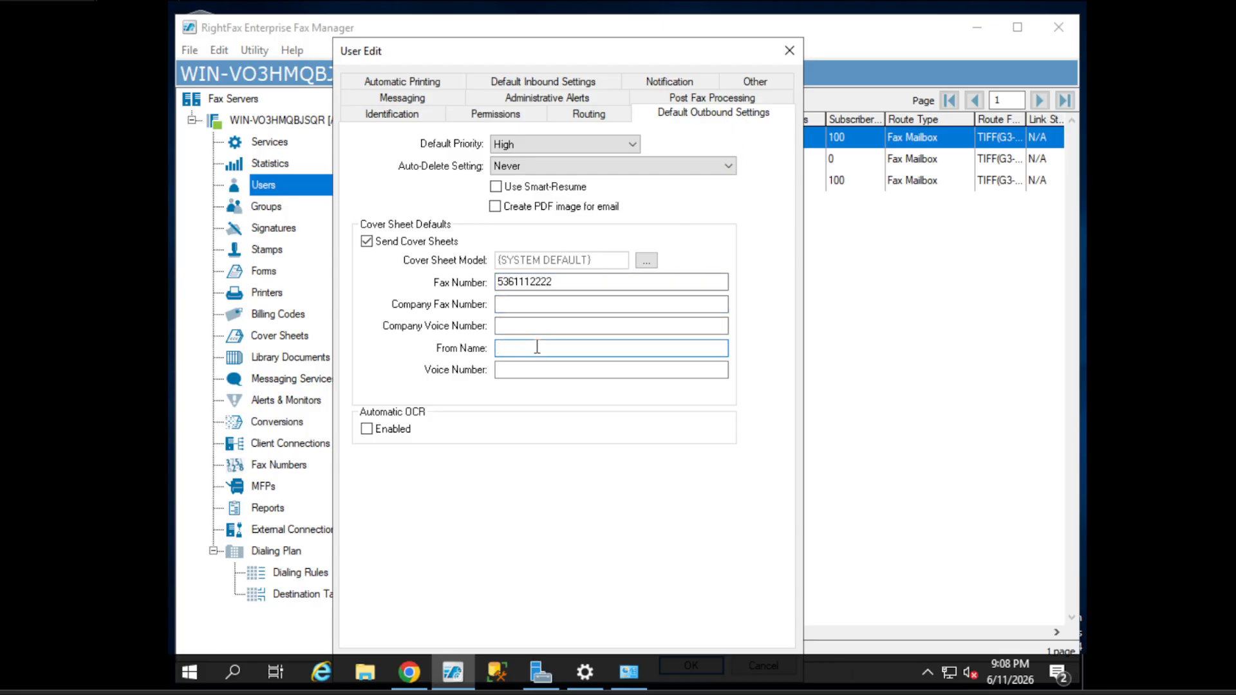
pyautogui.write("User1's Company")
pyautogui.hotkey('ctrl', 'a')
pyautogui.click(522, 304)
pyautogui.write('Company Name')
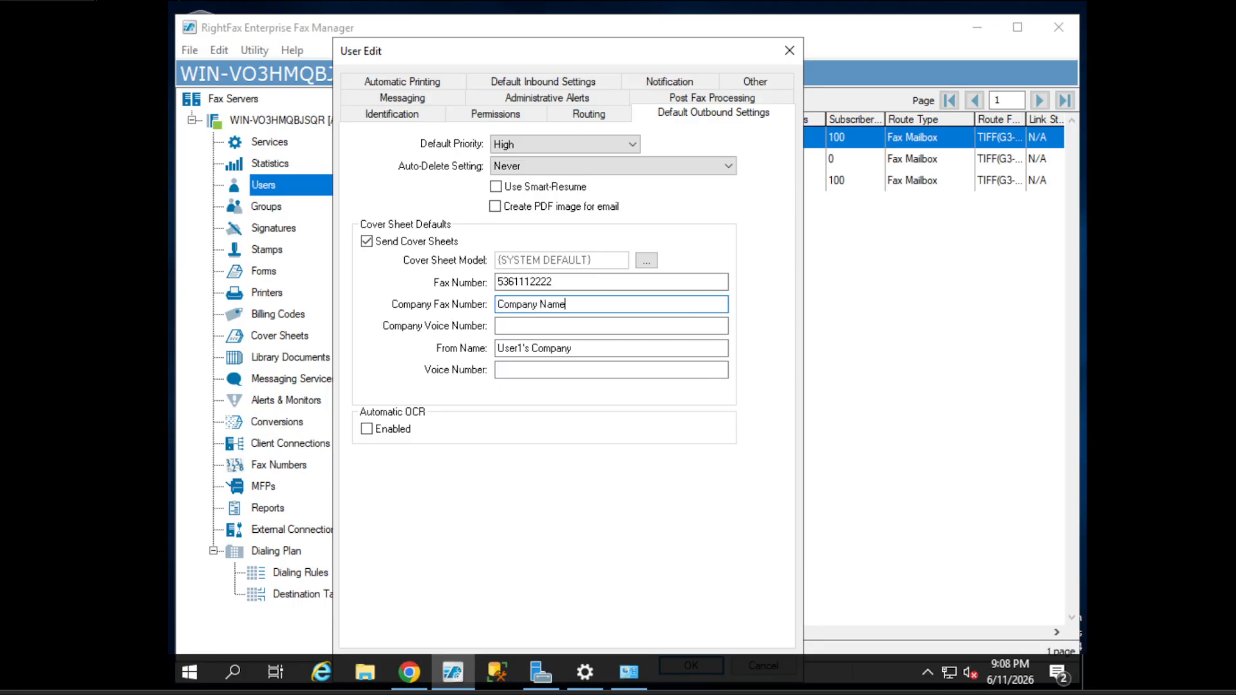
pyautogui.moveTo(587, 348); pyautogui.dragTo(496, 345)
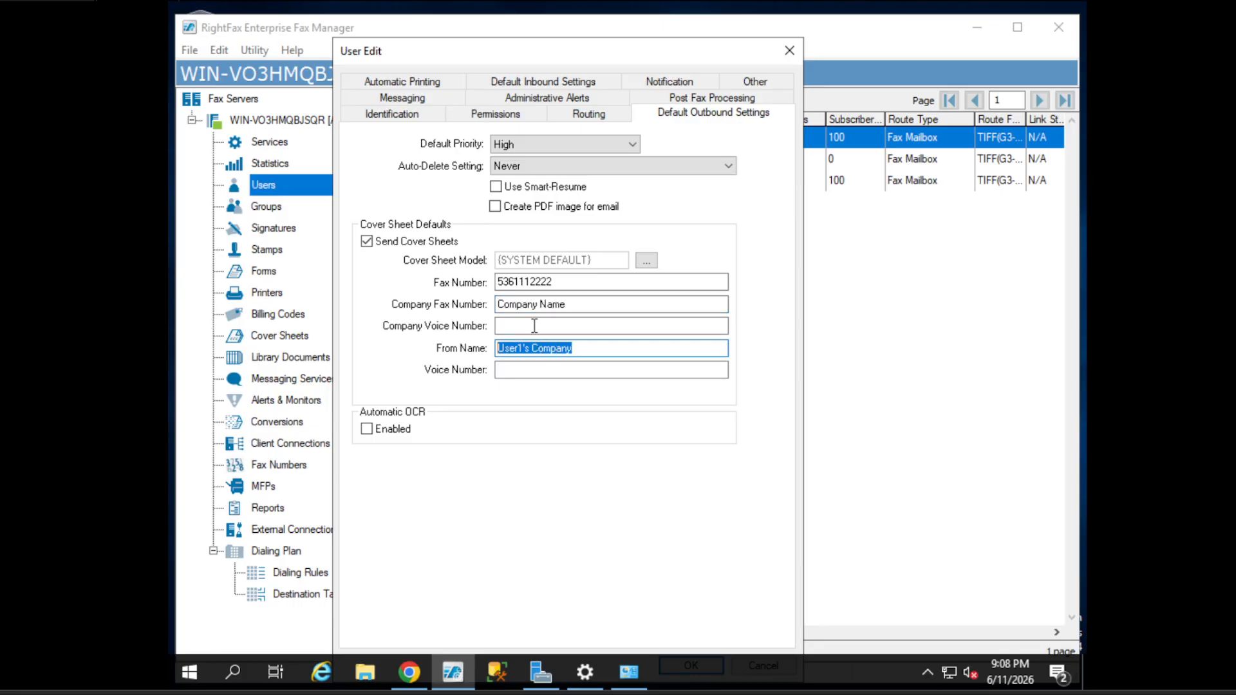
pyautogui.moveTo(575, 305); pyautogui.dragTo(469, 296)
pyautogui.doubleClick(549, 282)
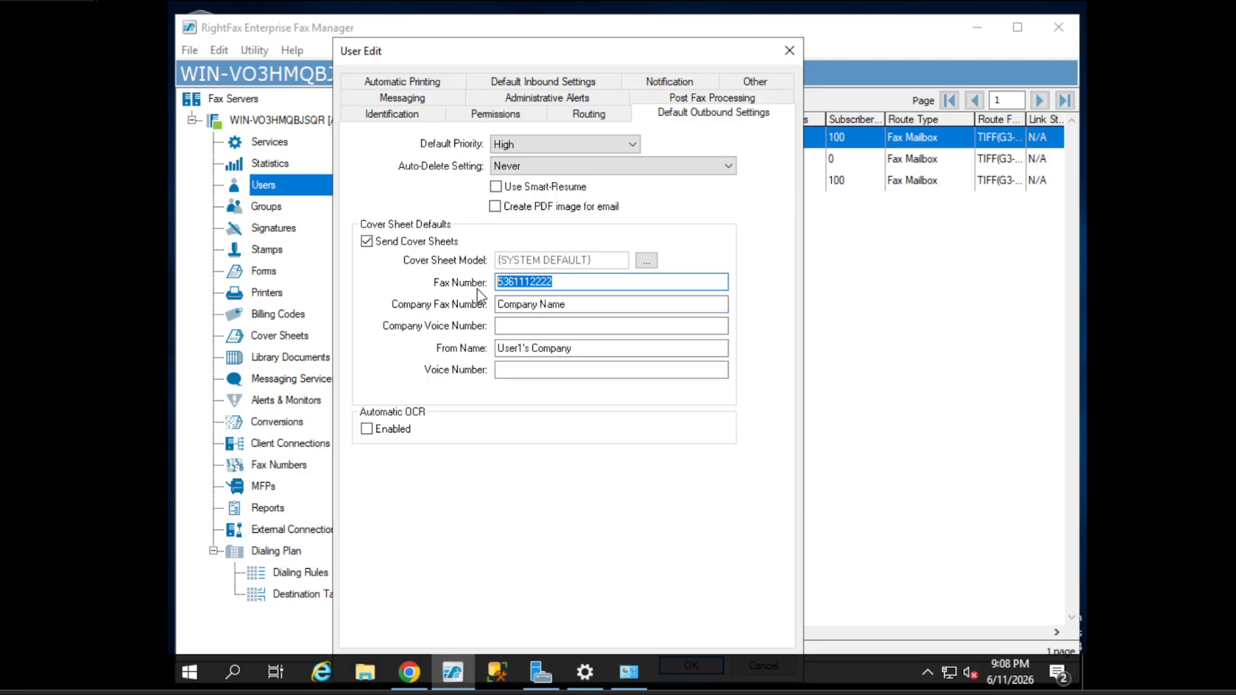
pyautogui.click(572, 307)
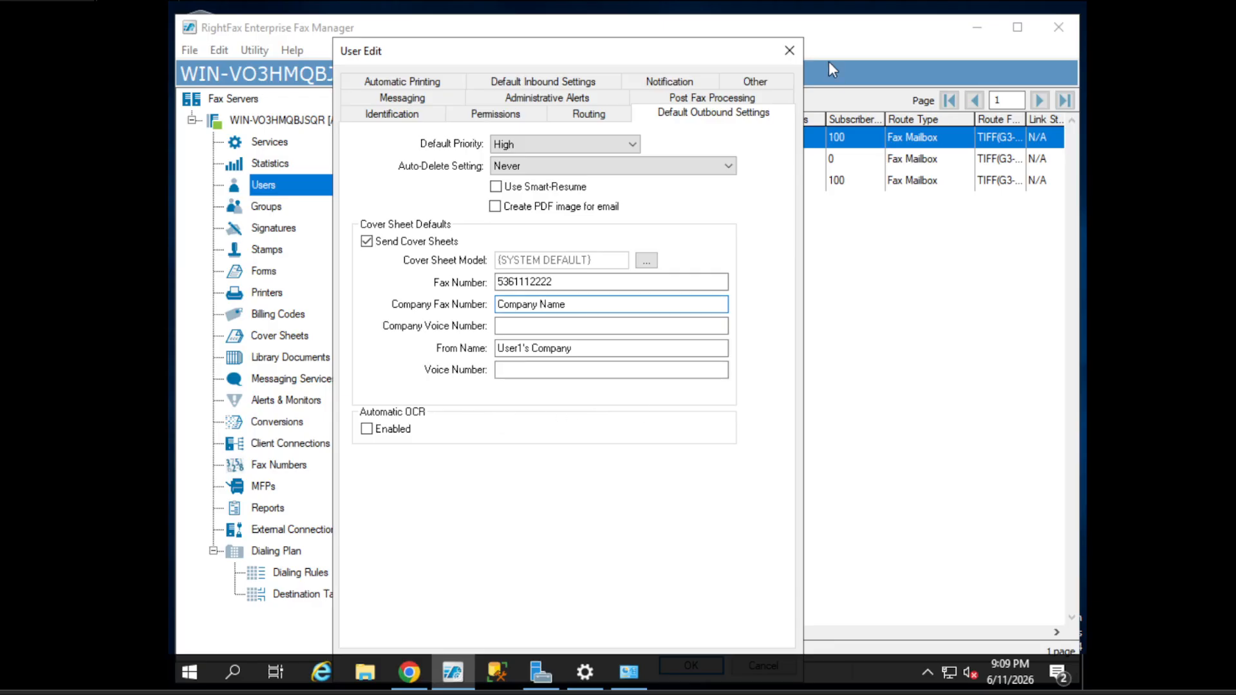
pyautogui.click(413, 100)
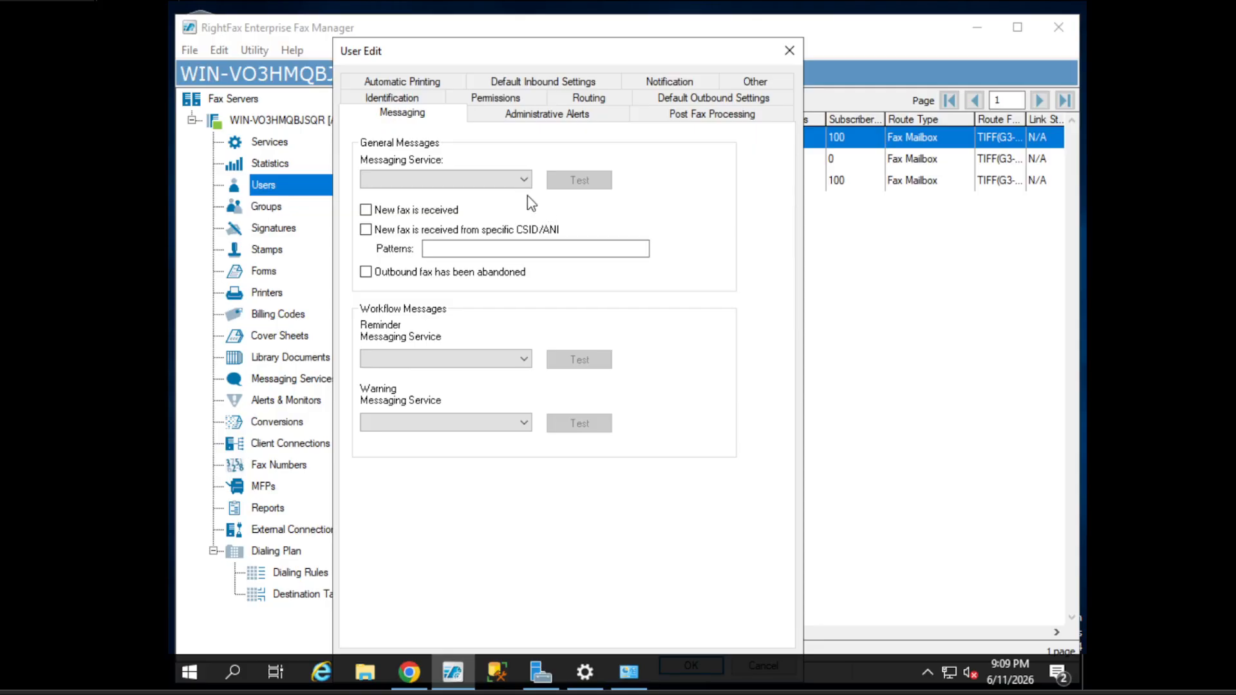
pyautogui.click(506, 182)
pyautogui.click(510, 148)
# - On Administrative Alerts, find the Messaging Service list empty, then show Post Fax Processing
pyautogui.click(576, 113)
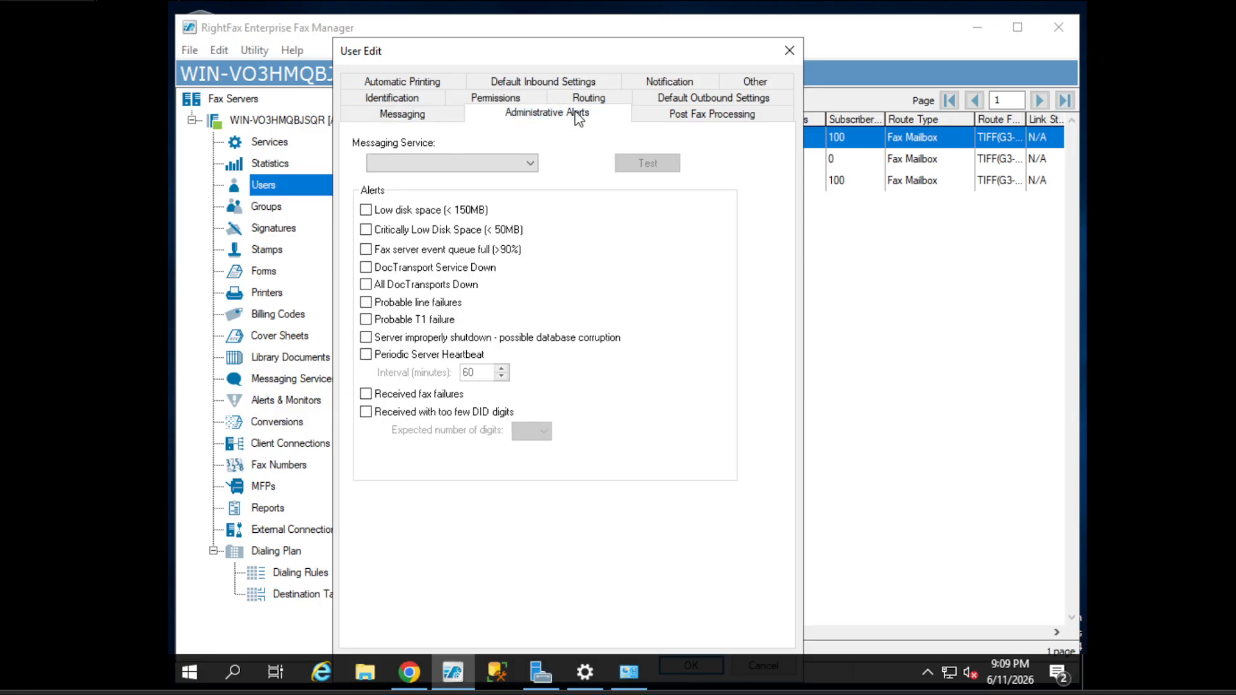
pyautogui.click(466, 164)
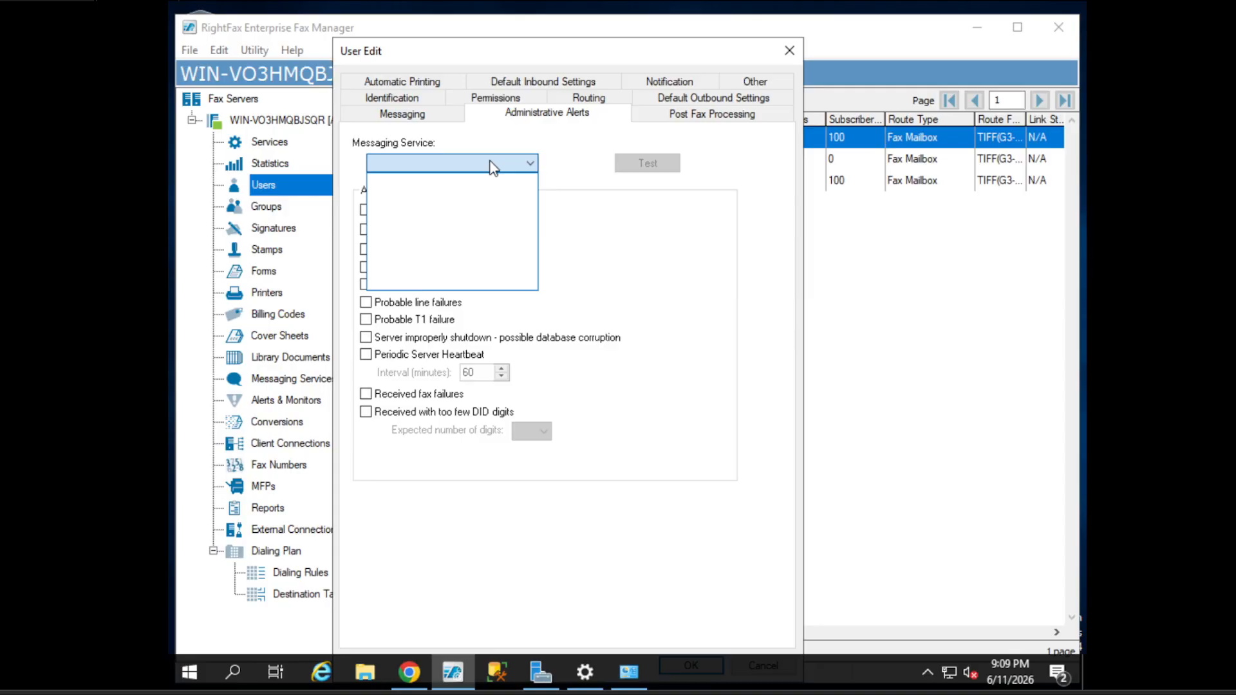
pyautogui.click(492, 166)
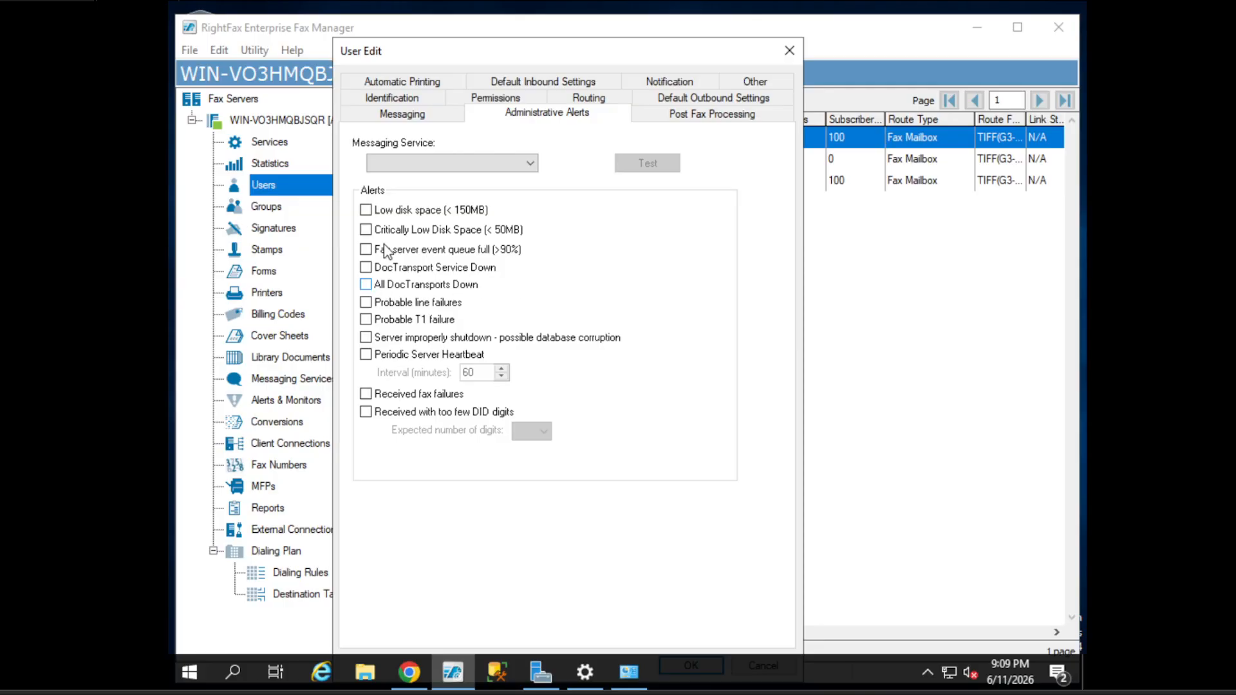
pyautogui.click(492, 163)
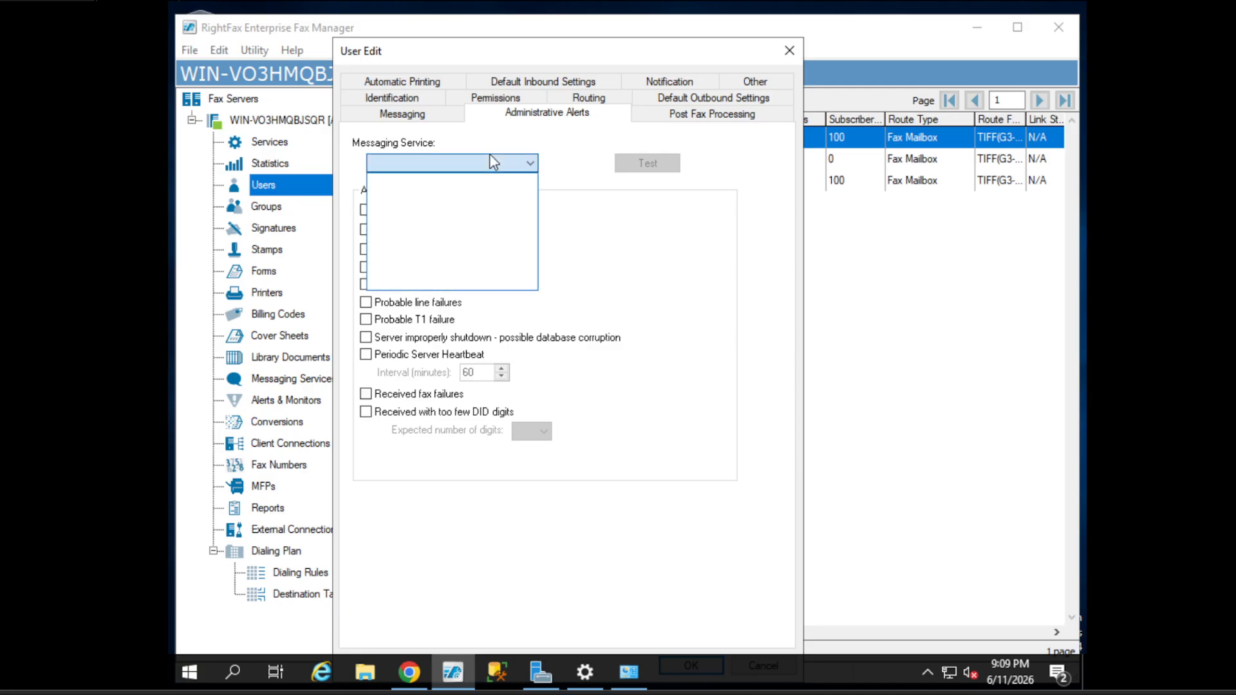
pyautogui.click(516, 139)
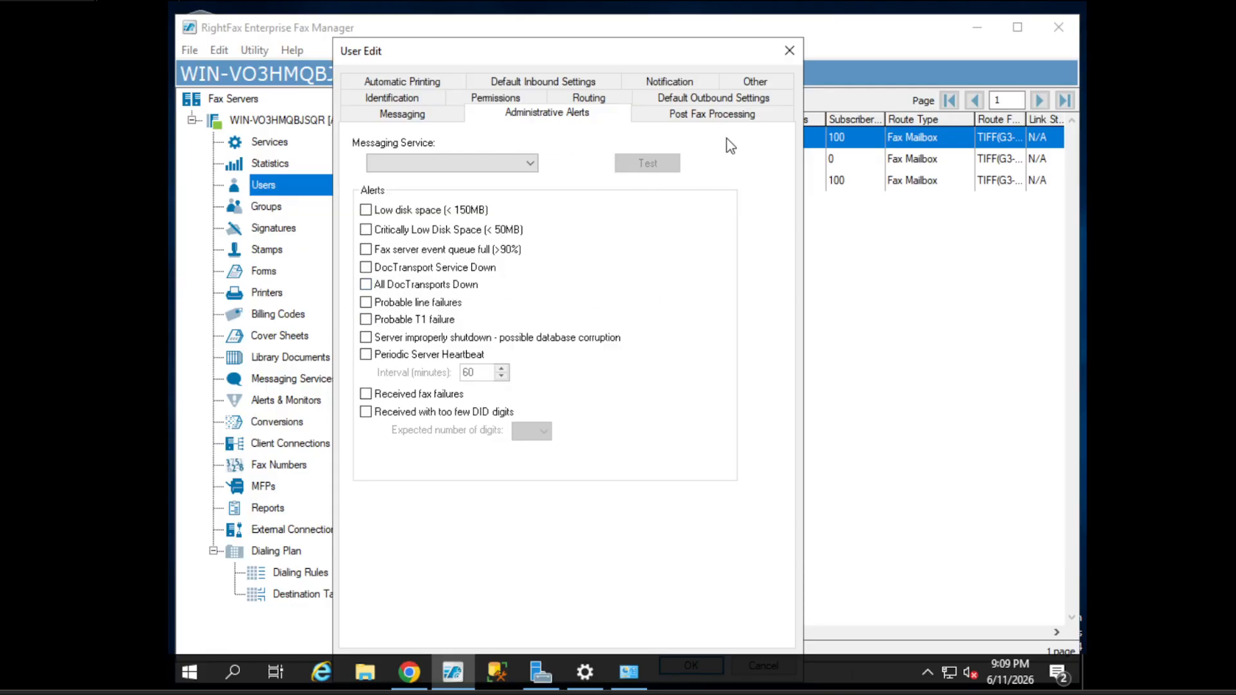
pyautogui.click(714, 117)
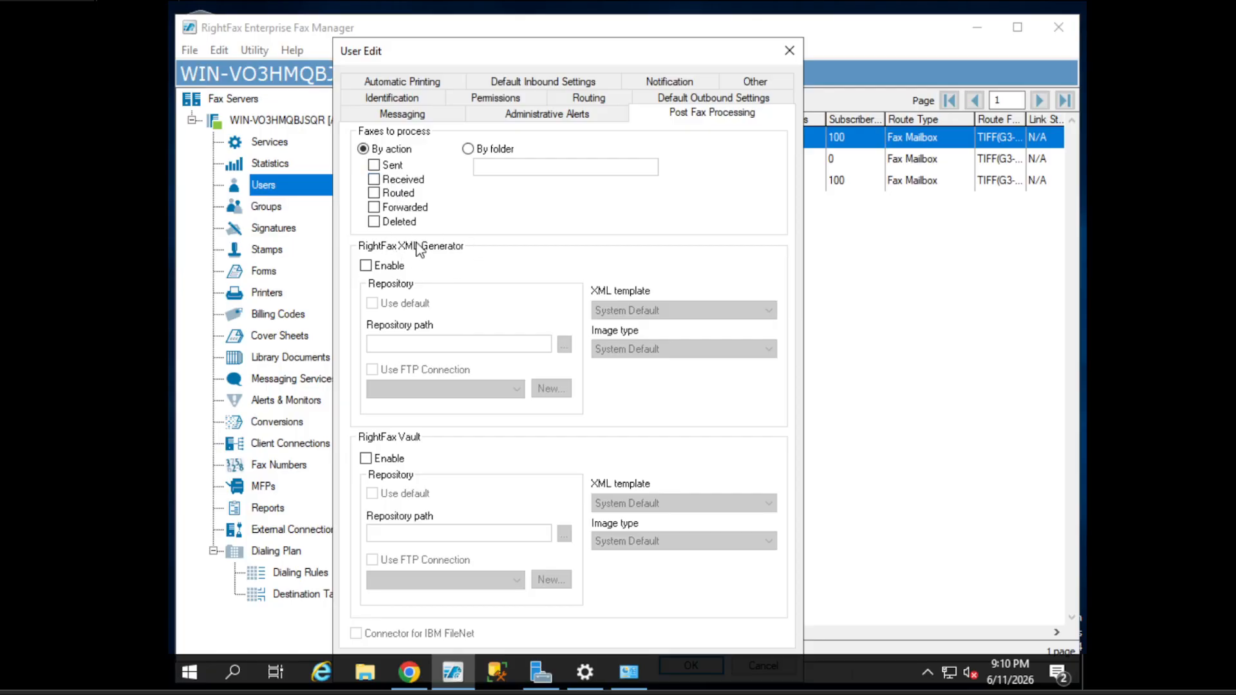
# - Enable the XML Generator, cancel the repository folder browse, and keep the System Default template
pyautogui.click(366, 265)
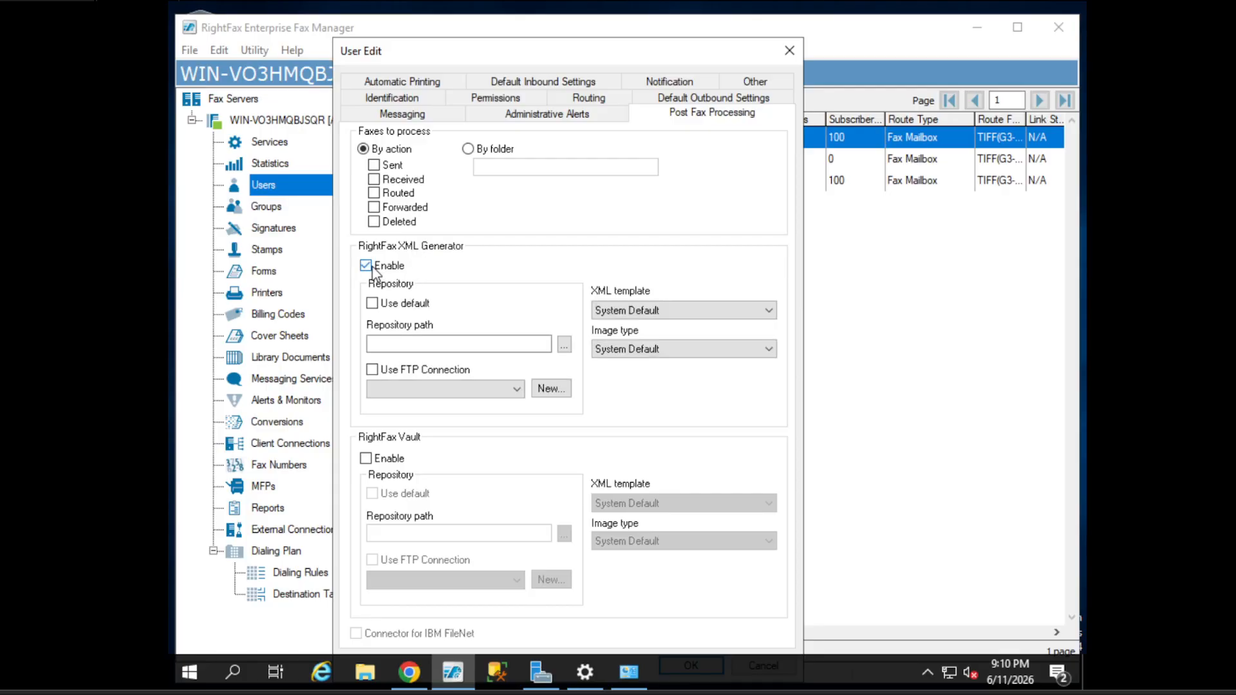
pyautogui.click(561, 346)
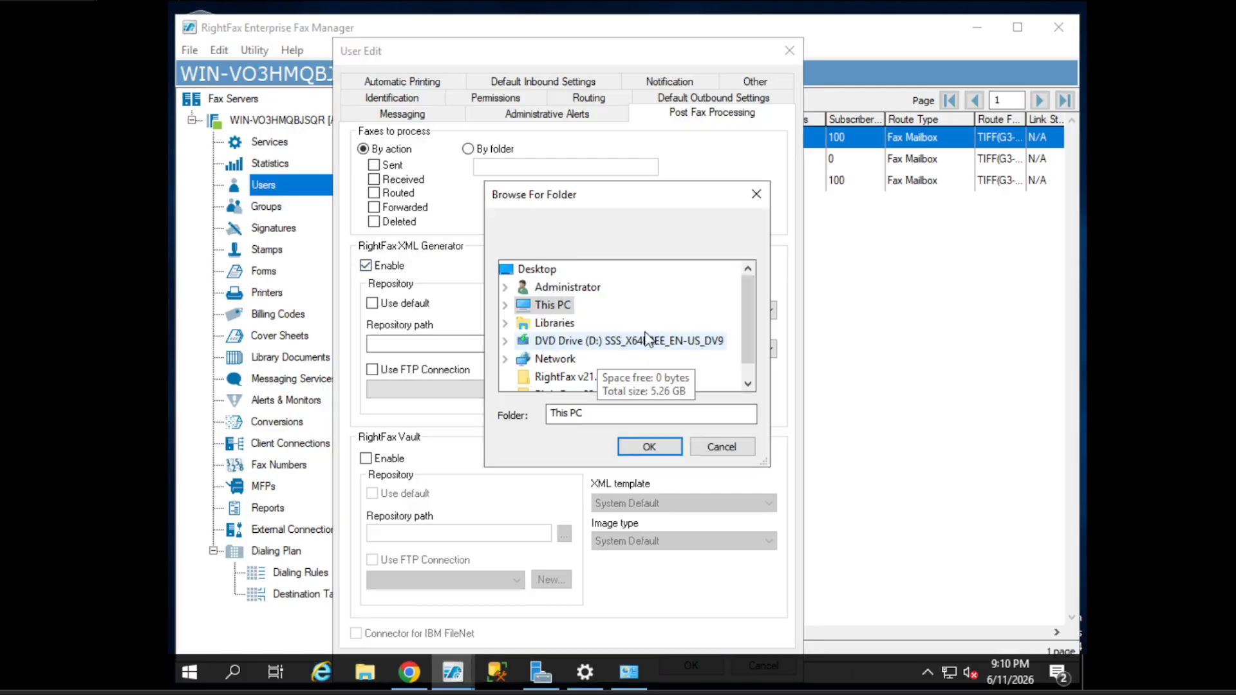
pyautogui.scroll(-1, 617, 361)
pyautogui.scroll(1, 618, 387)
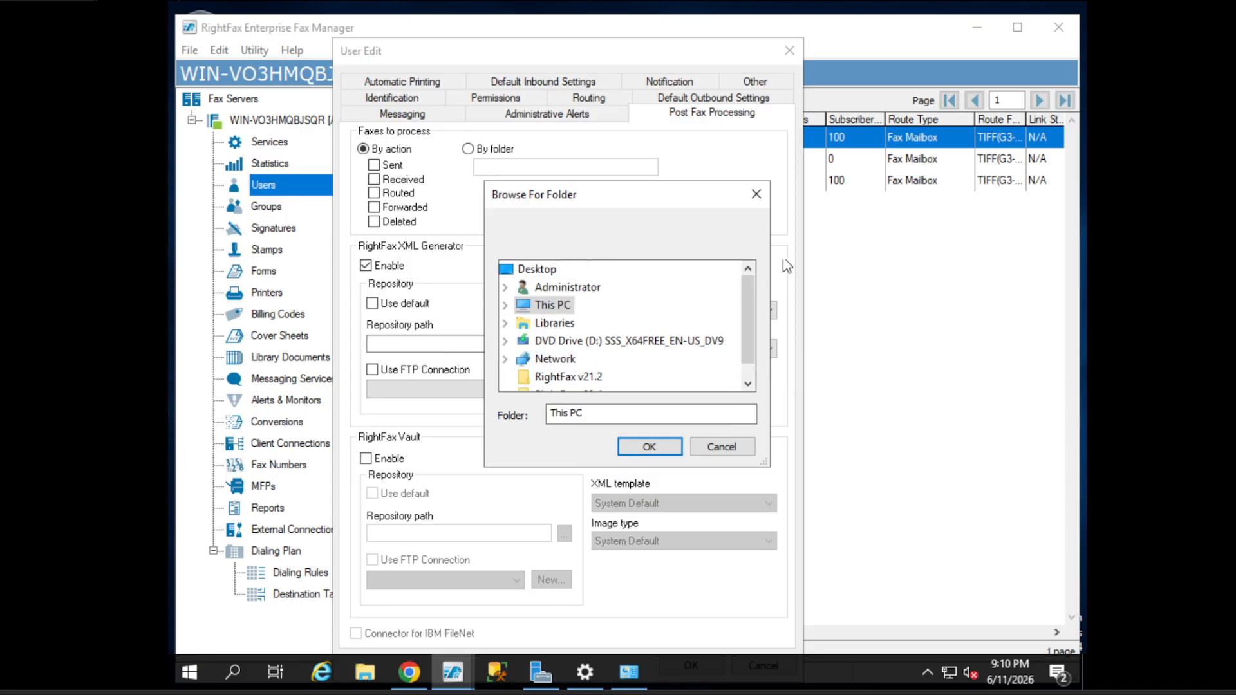
pyautogui.click(757, 195)
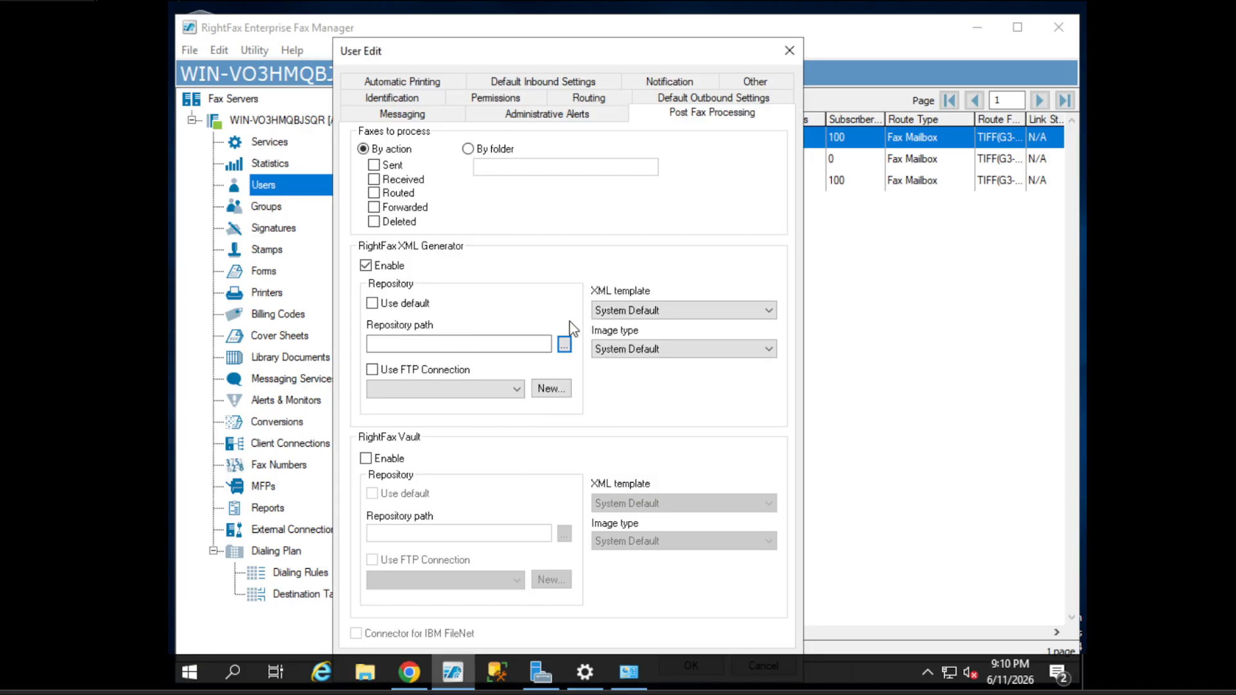
pyautogui.click(682, 312)
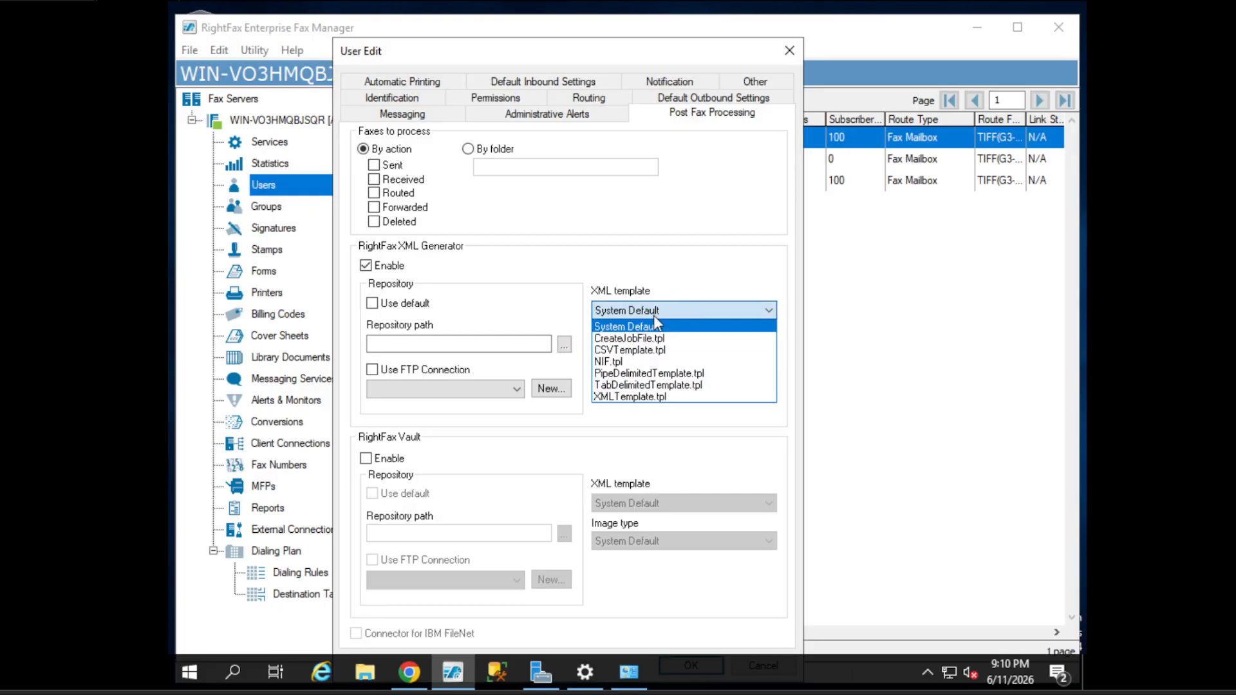
pyautogui.click(655, 325)
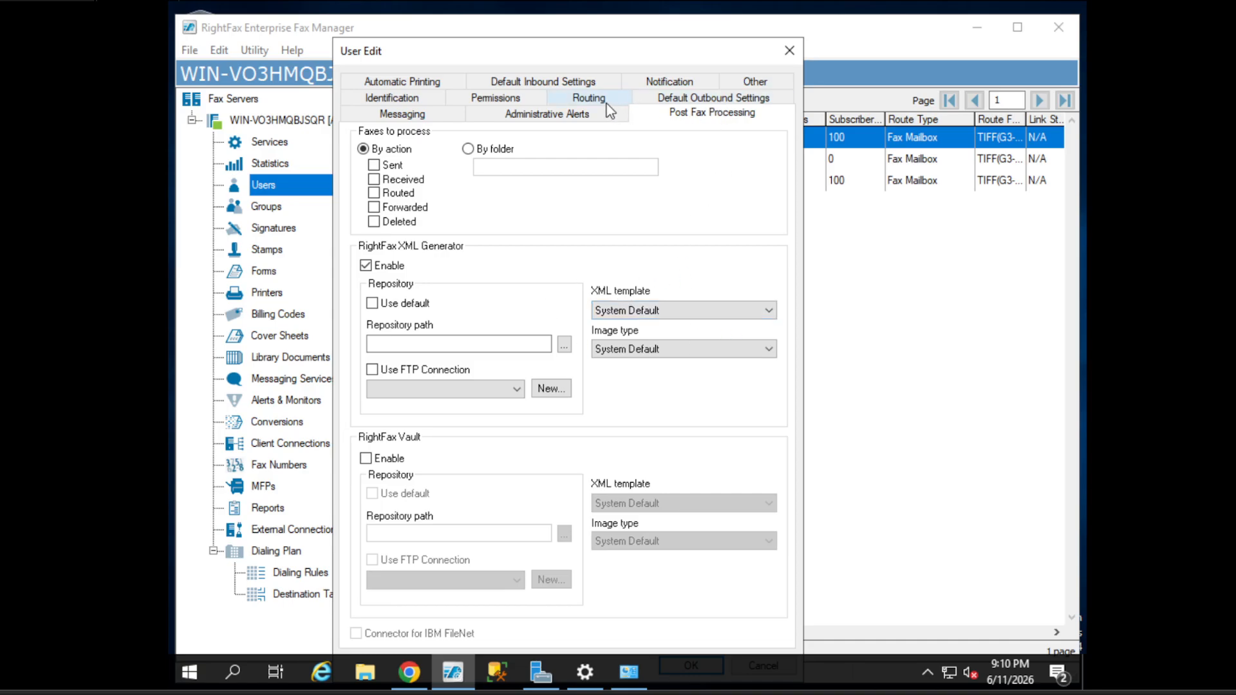
# - Dismiss the blank repository path warning and disable the XML Generator again
pyautogui.click(444, 87)
pyautogui.click(713, 399)
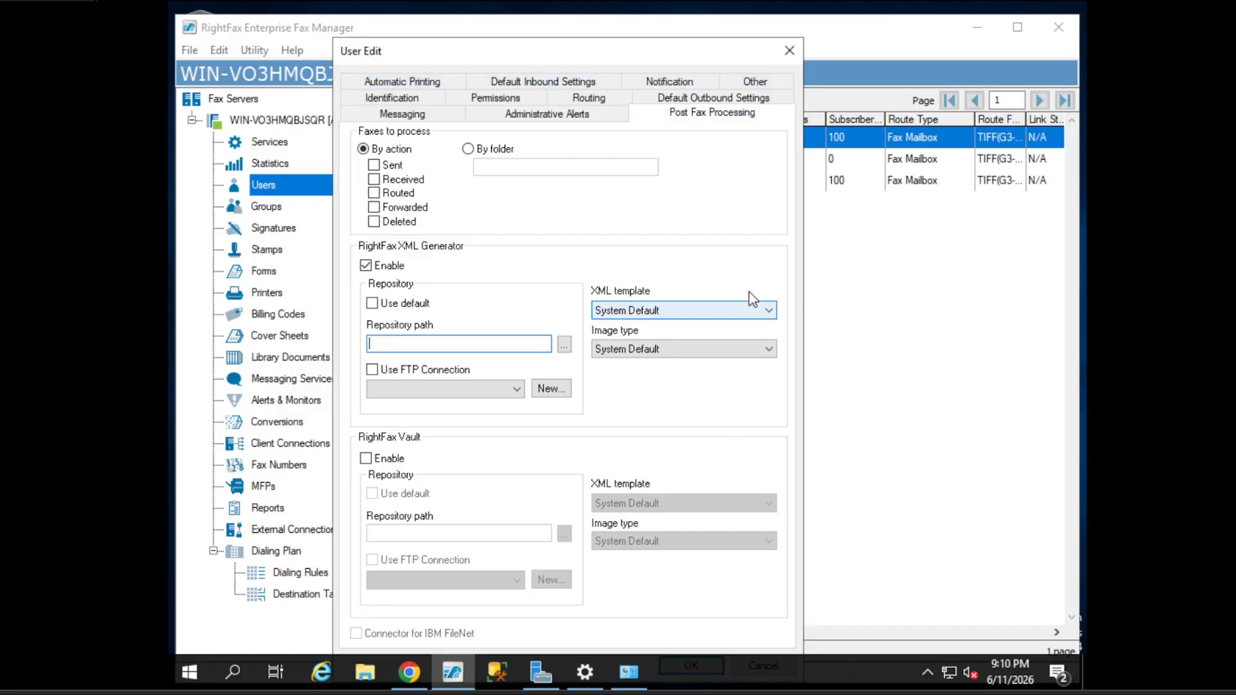
pyautogui.click(367, 265)
pyautogui.click(395, 81)
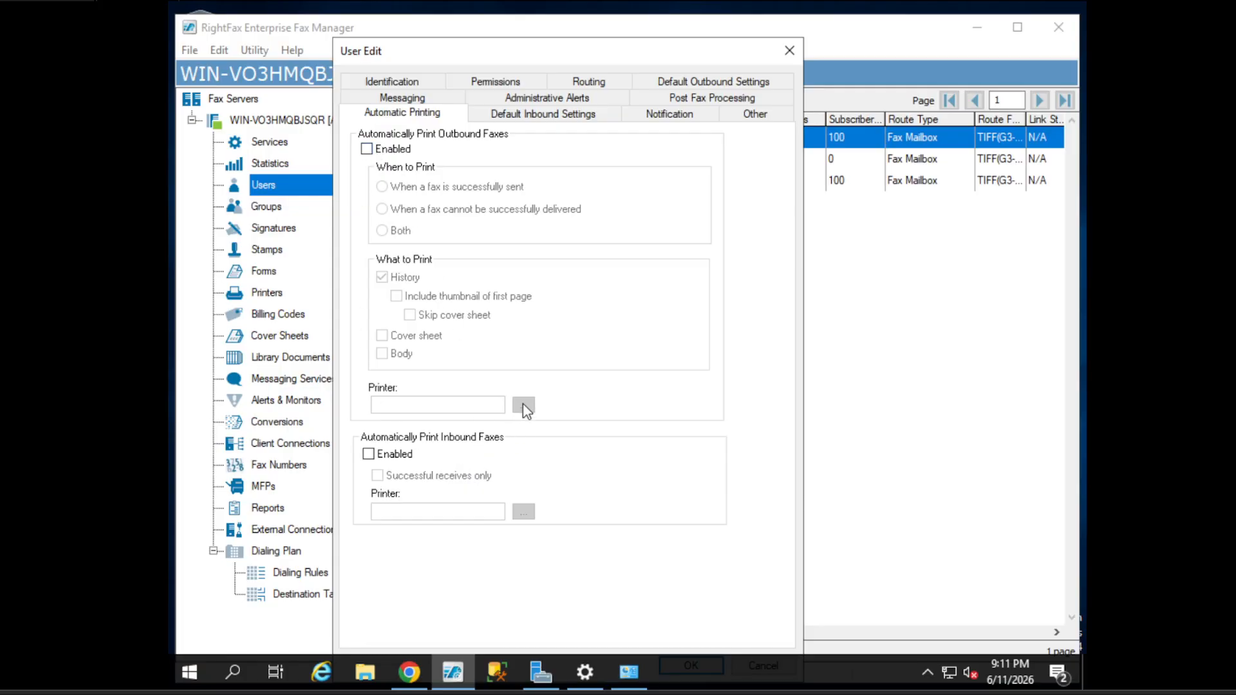
pyautogui.click(367, 149)
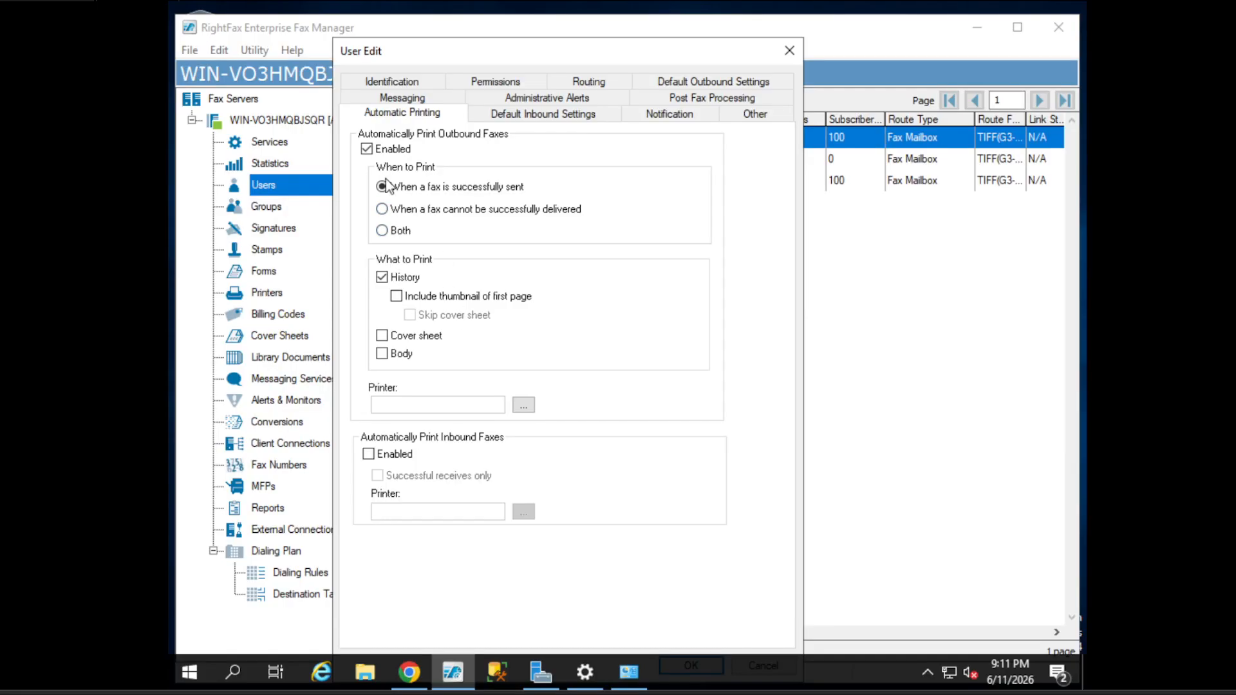
pyautogui.click(374, 153)
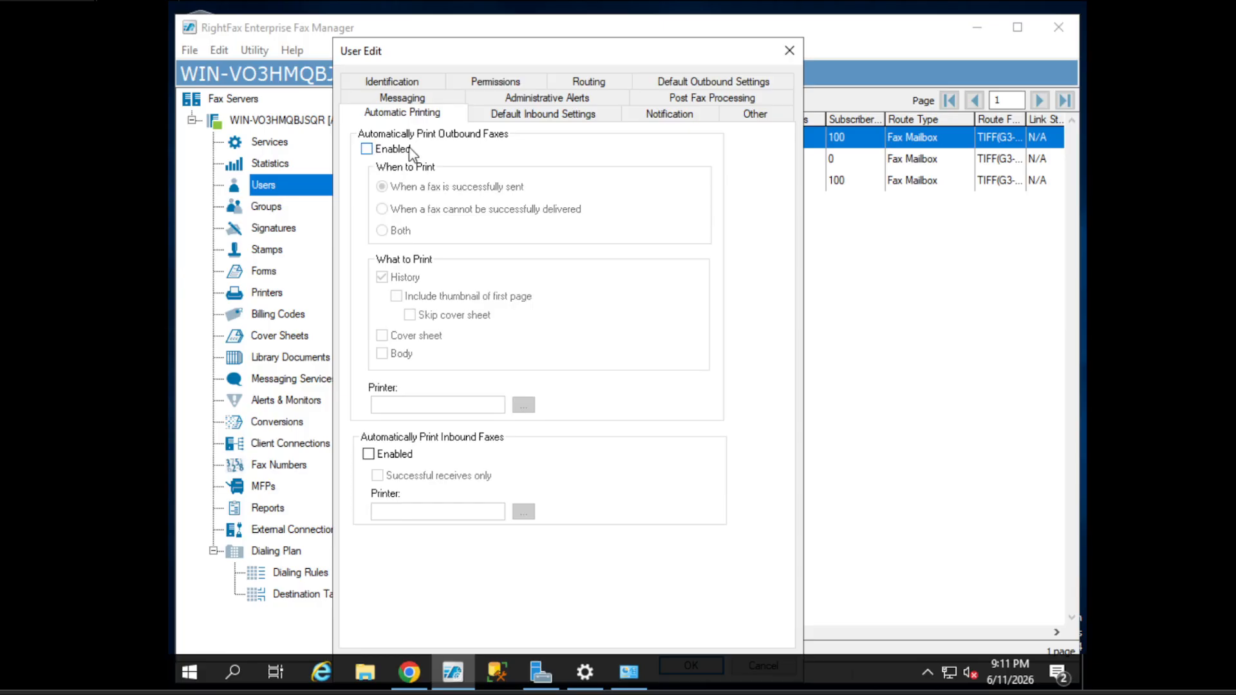
# - Turn on automatic forwarding of inbound faxes and review the forwarding type choices
pyautogui.click(538, 114)
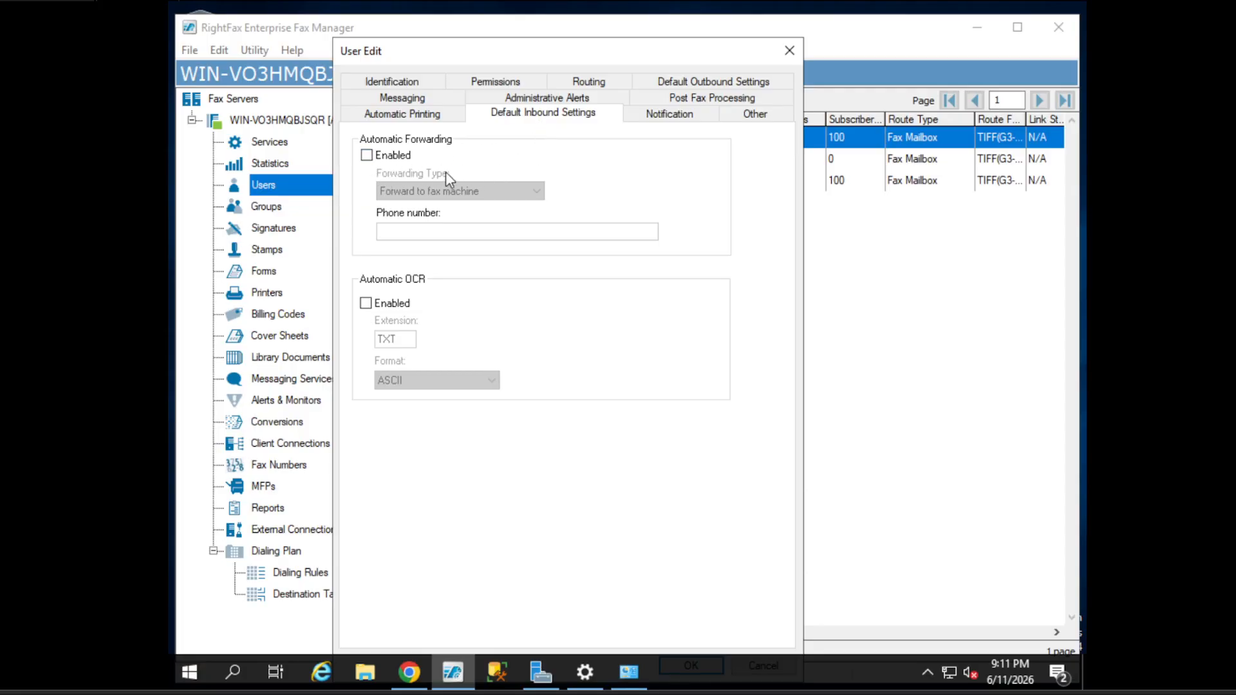
pyautogui.click(380, 157)
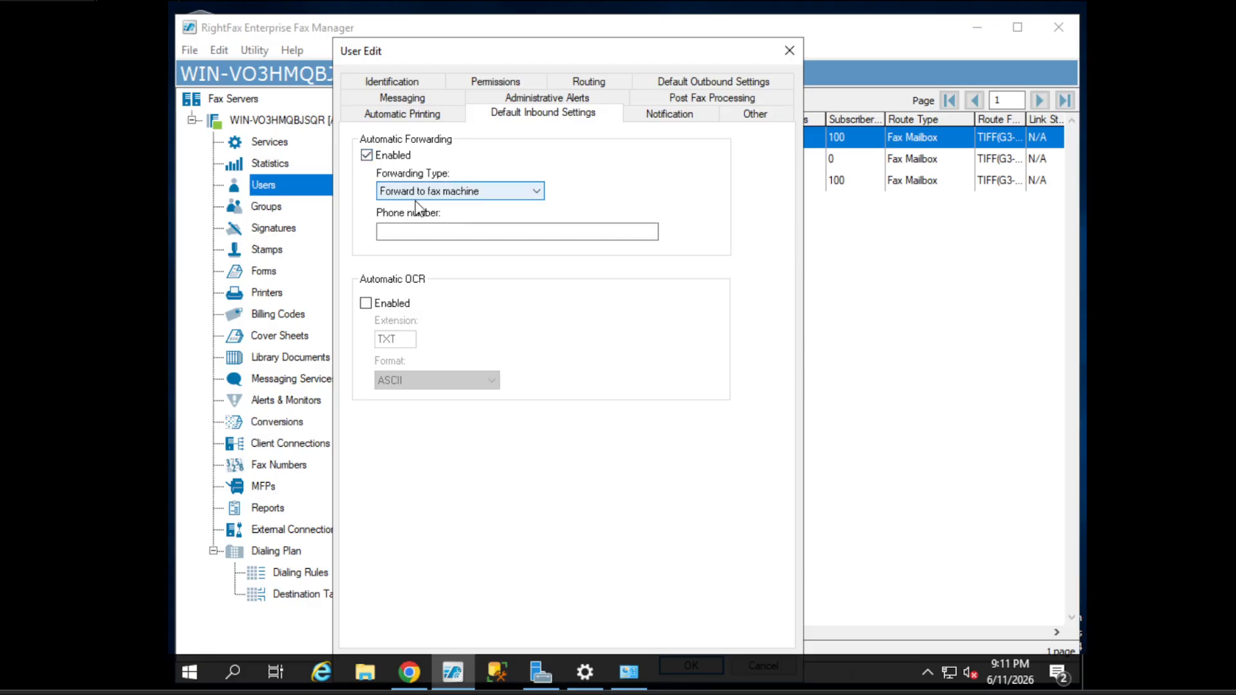
pyautogui.click(419, 195)
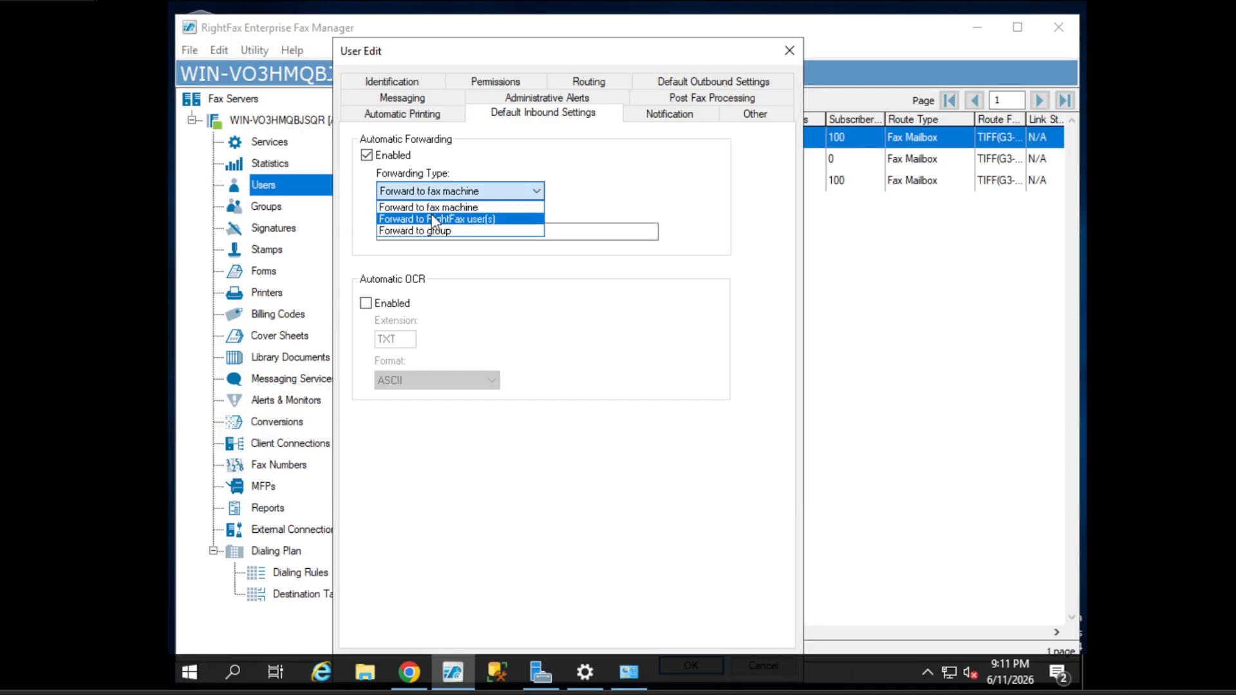
pyautogui.click(504, 232)
pyautogui.click(504, 232)
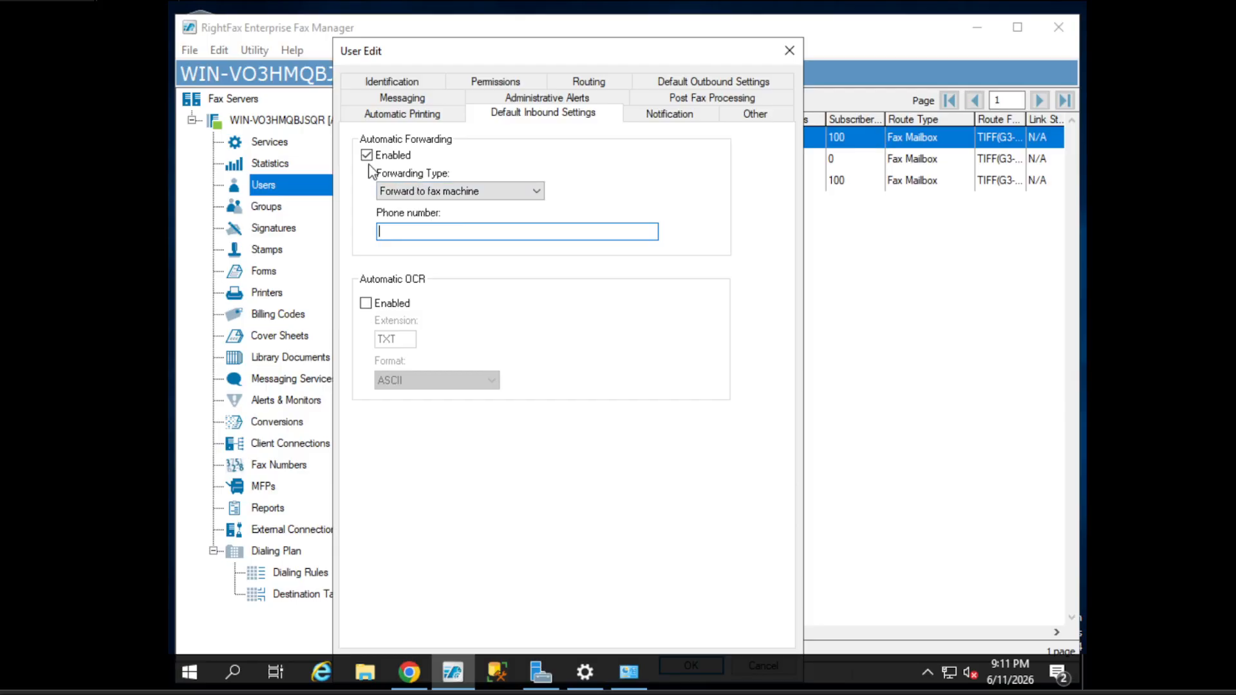
pyautogui.click(436, 192)
pyautogui.click(435, 192)
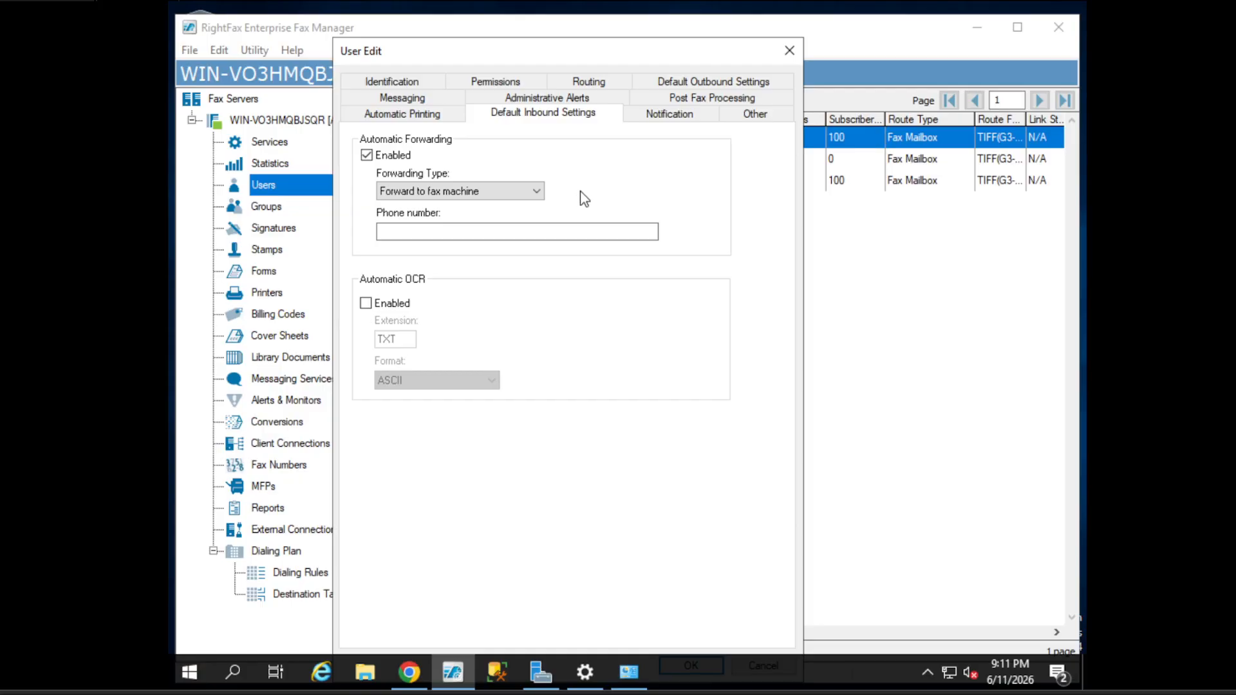
pyautogui.click(509, 193)
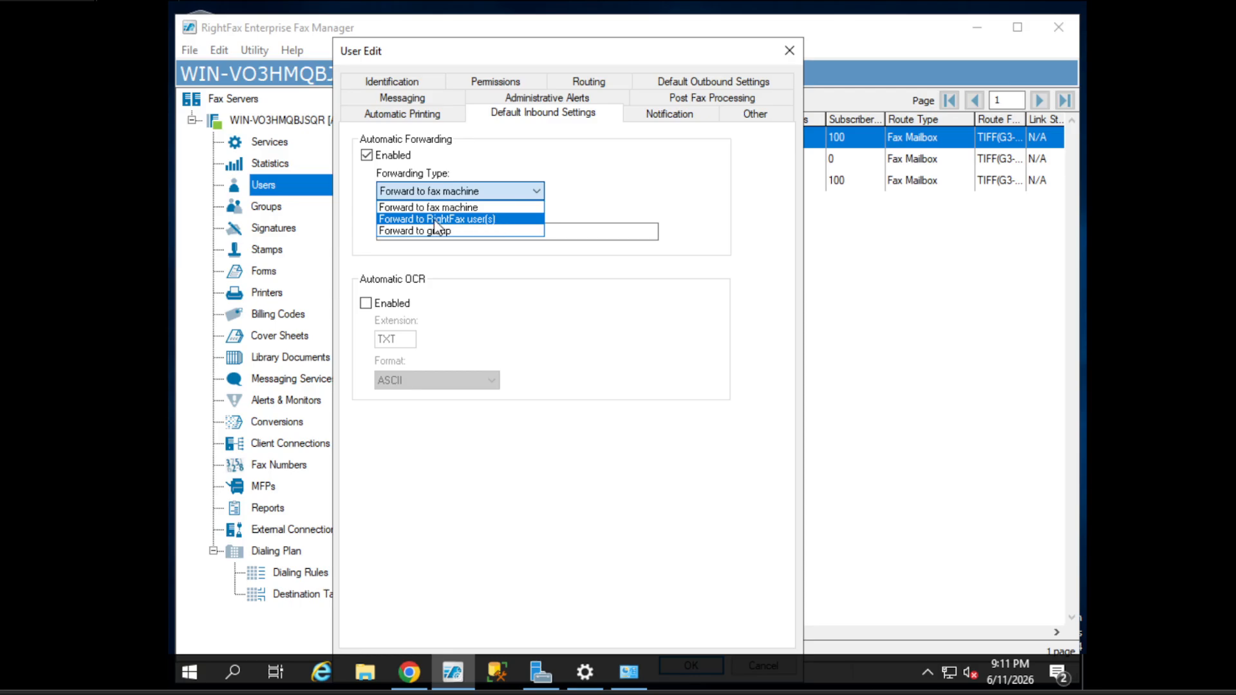
pyautogui.click(457, 220)
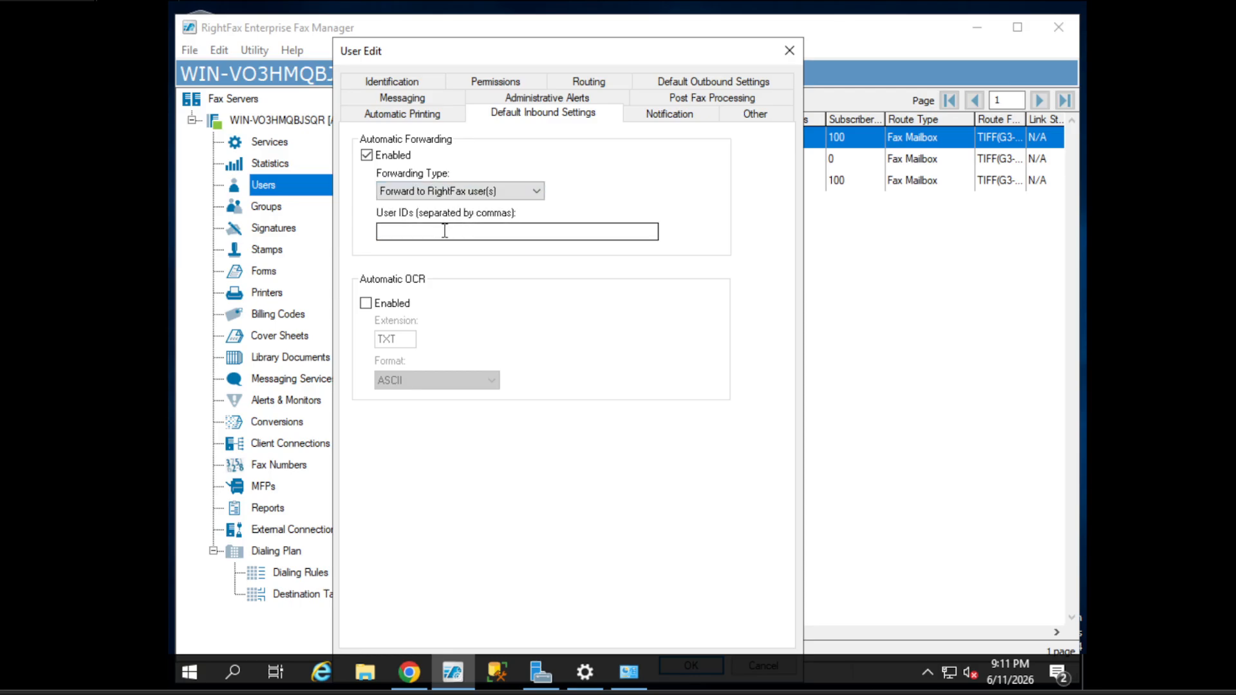
pyautogui.click(451, 231)
# - Set the forwarding type to 'Forward to group' and start on the Group ID
pyautogui.moveTo(451, 48); pyautogui.dragTo(683, 154)
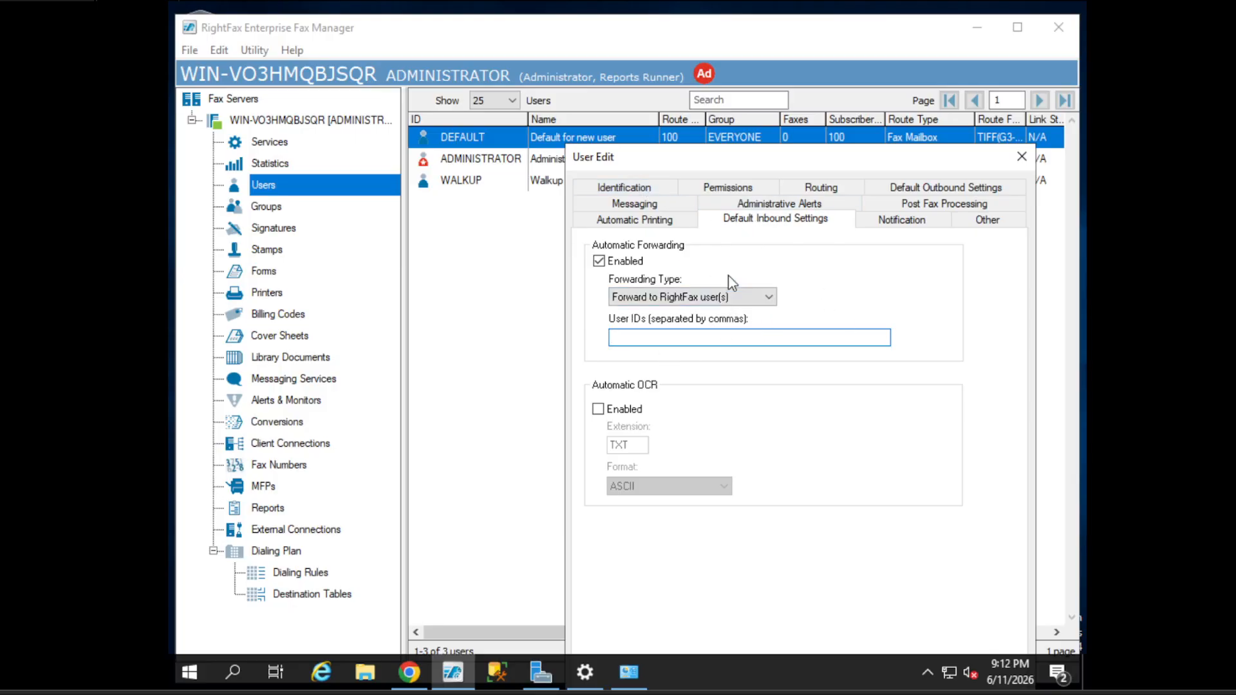
pyautogui.click(687, 297)
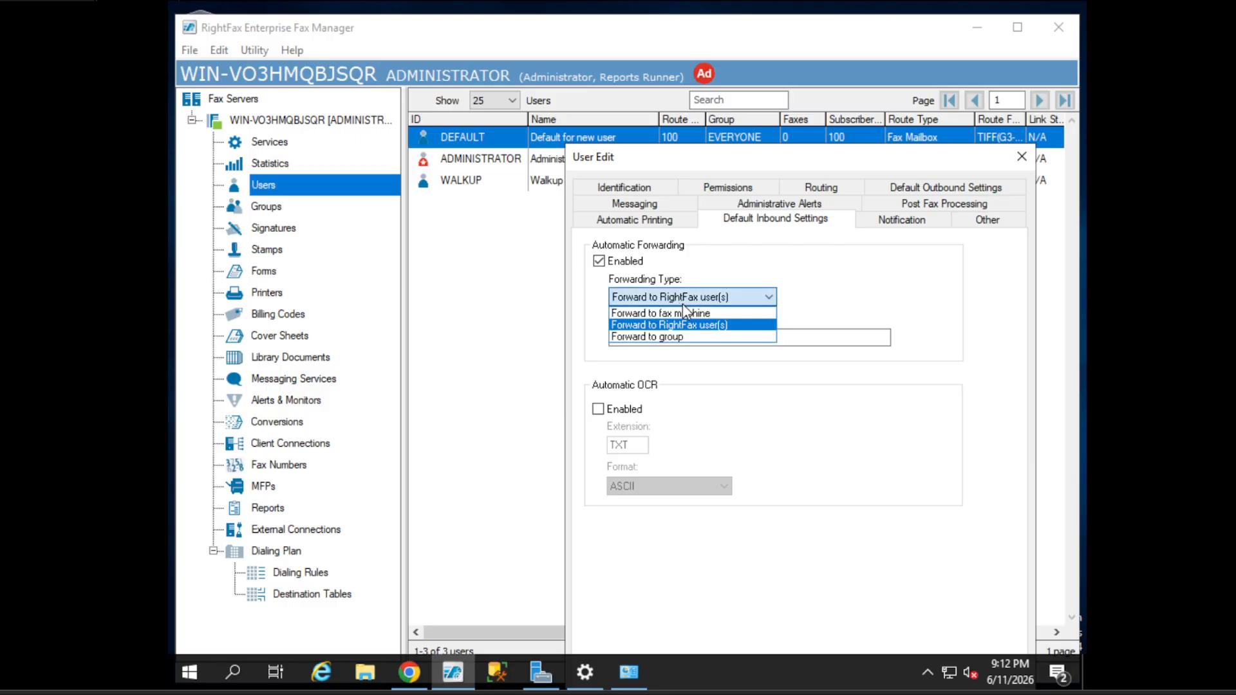
pyautogui.click(666, 339)
pyautogui.click(697, 340)
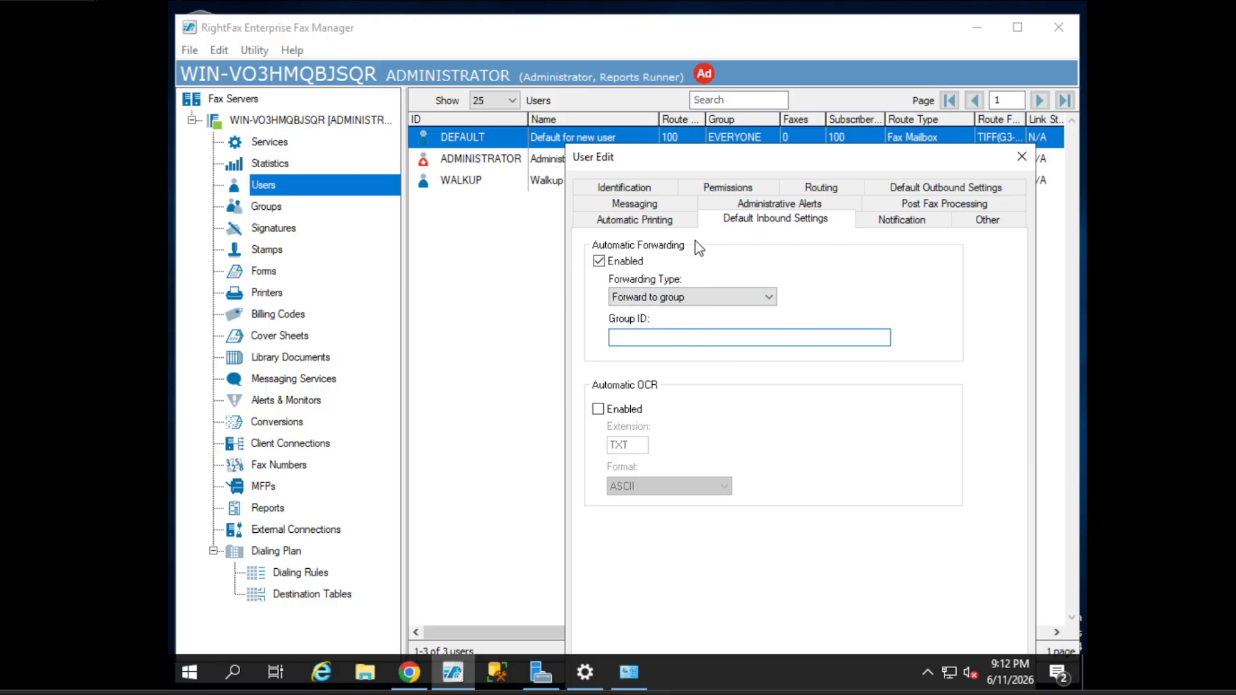
pyautogui.moveTo(719, 169); pyautogui.dragTo(594, 100)
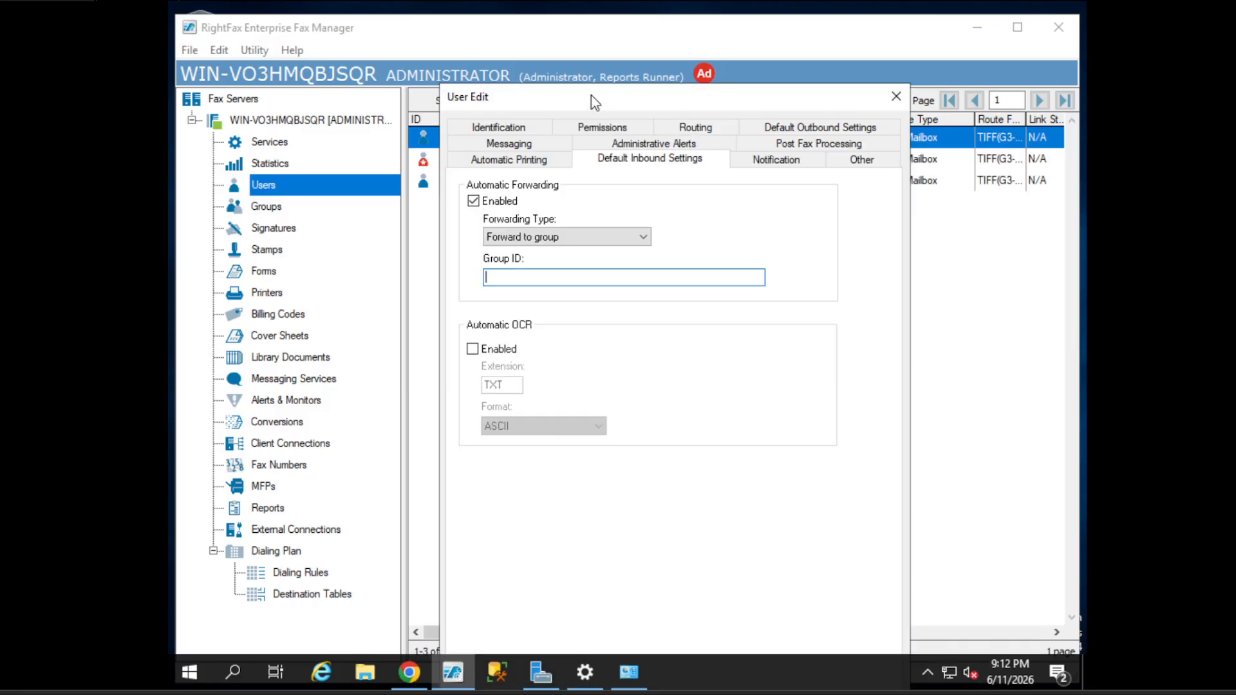
pyautogui.click(776, 160)
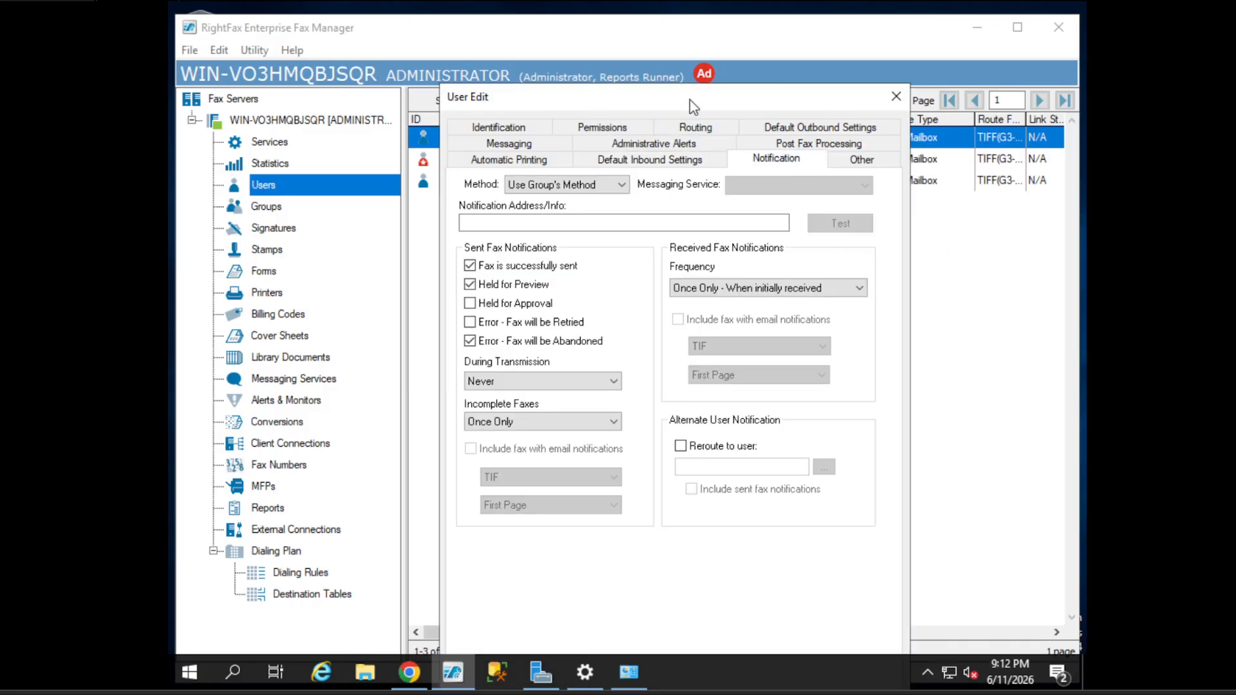
pyautogui.moveTo(689, 99); pyautogui.dragTo(633, 76)
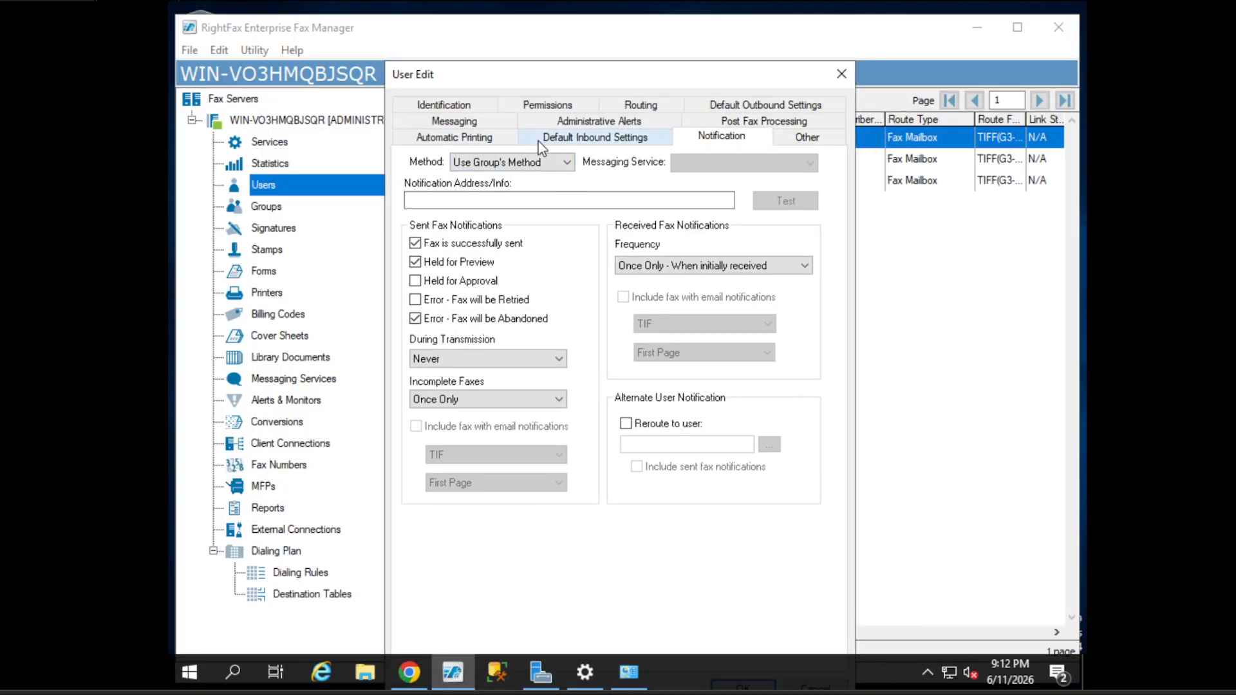
pyautogui.click(512, 161)
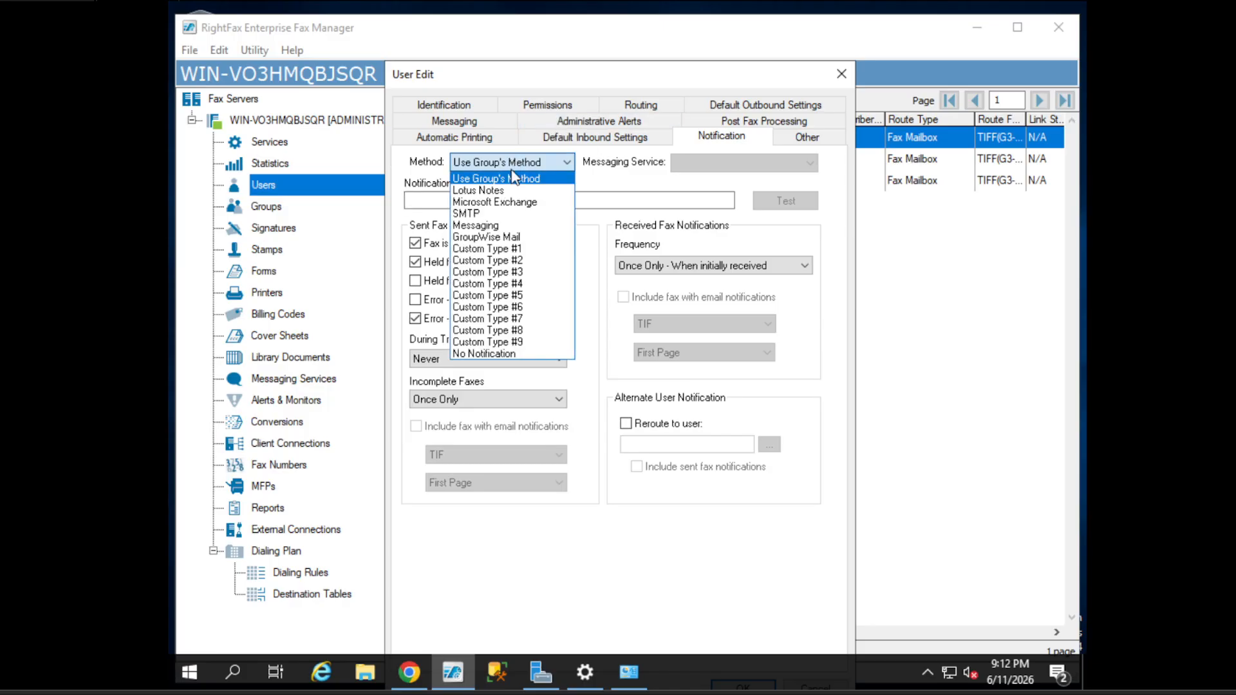
pyautogui.click(609, 182)
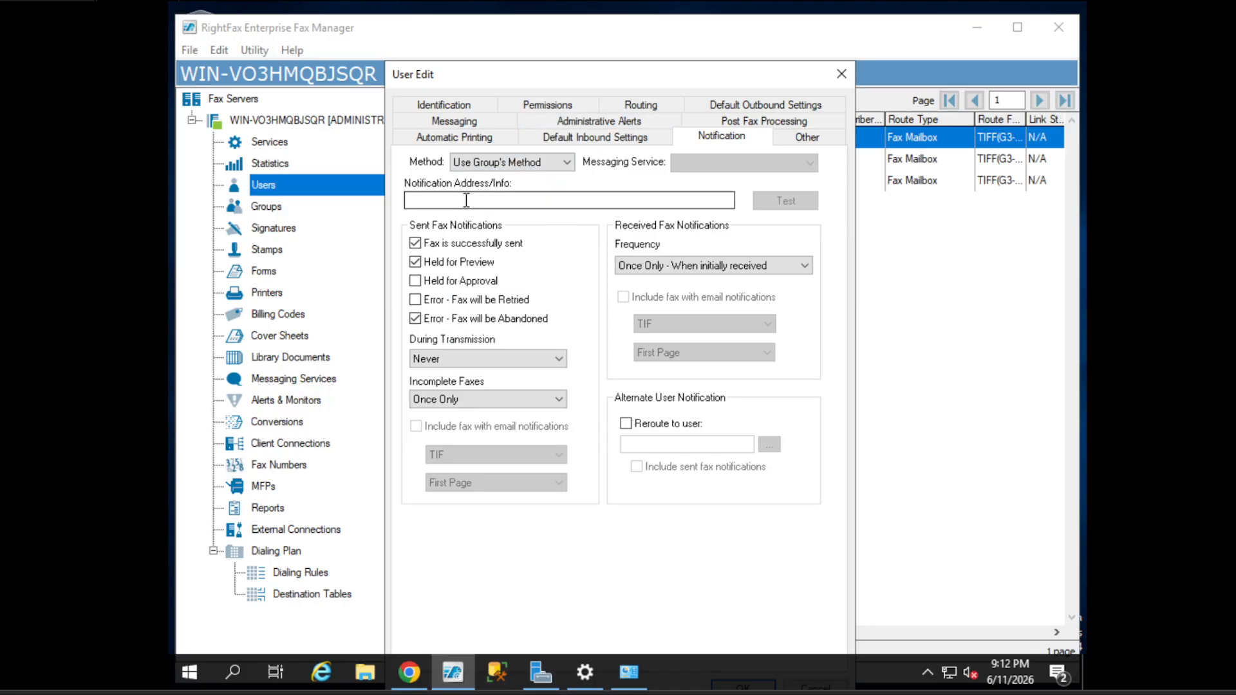
pyautogui.click(457, 106)
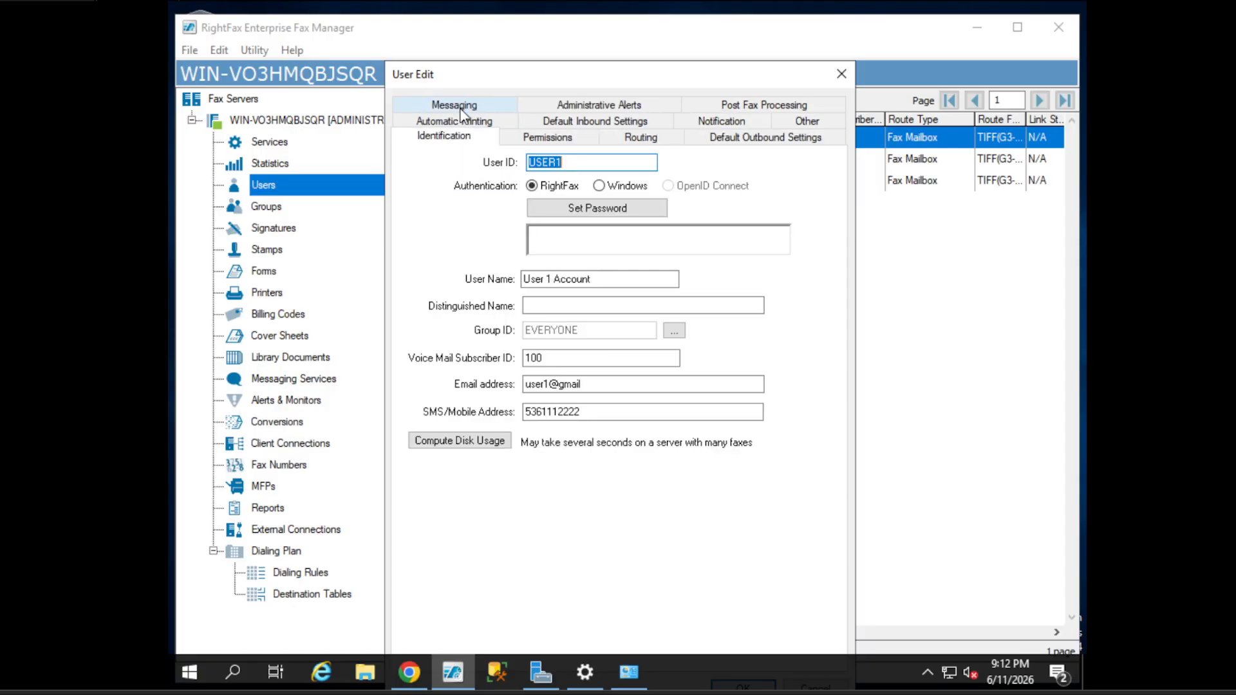
pyautogui.moveTo(597, 386); pyautogui.dragTo(504, 388)
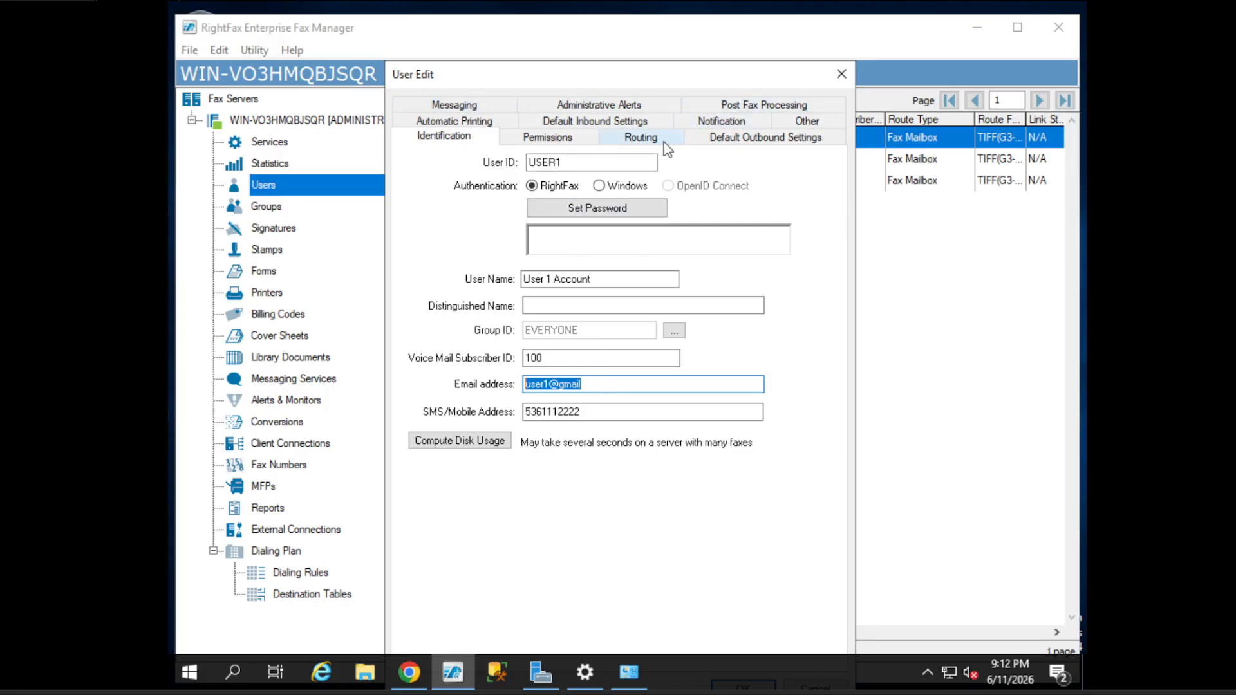
pyautogui.click(761, 139)
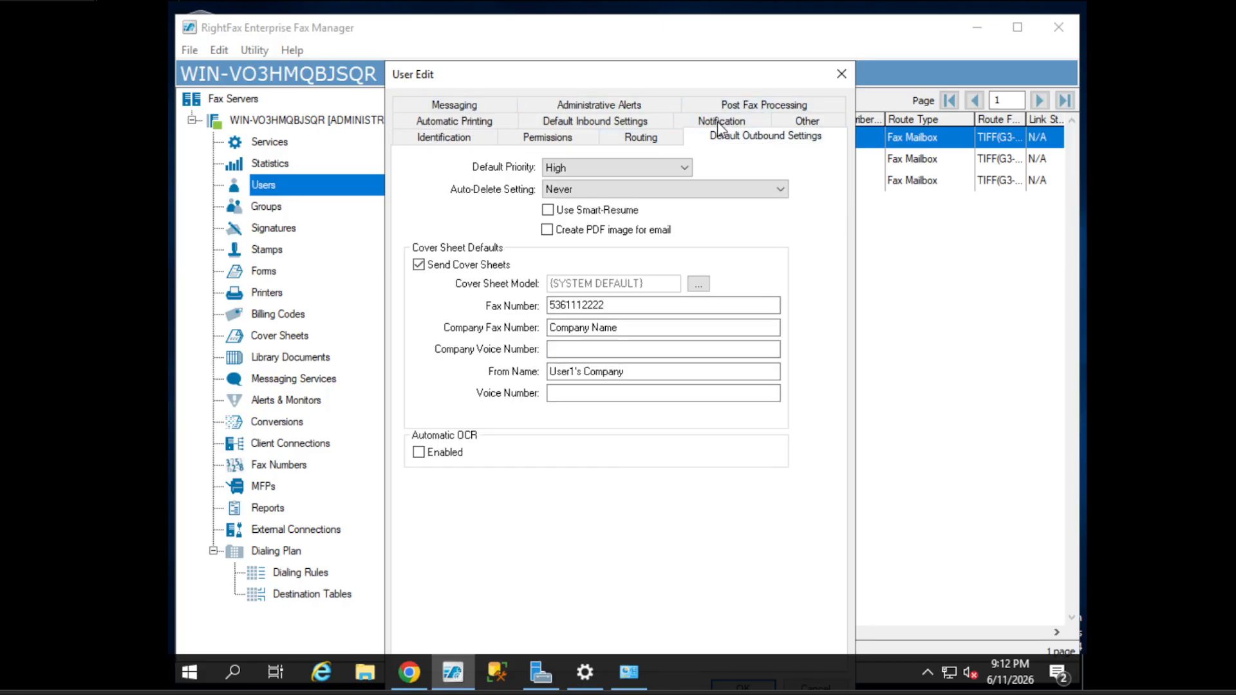
pyautogui.click(598, 124)
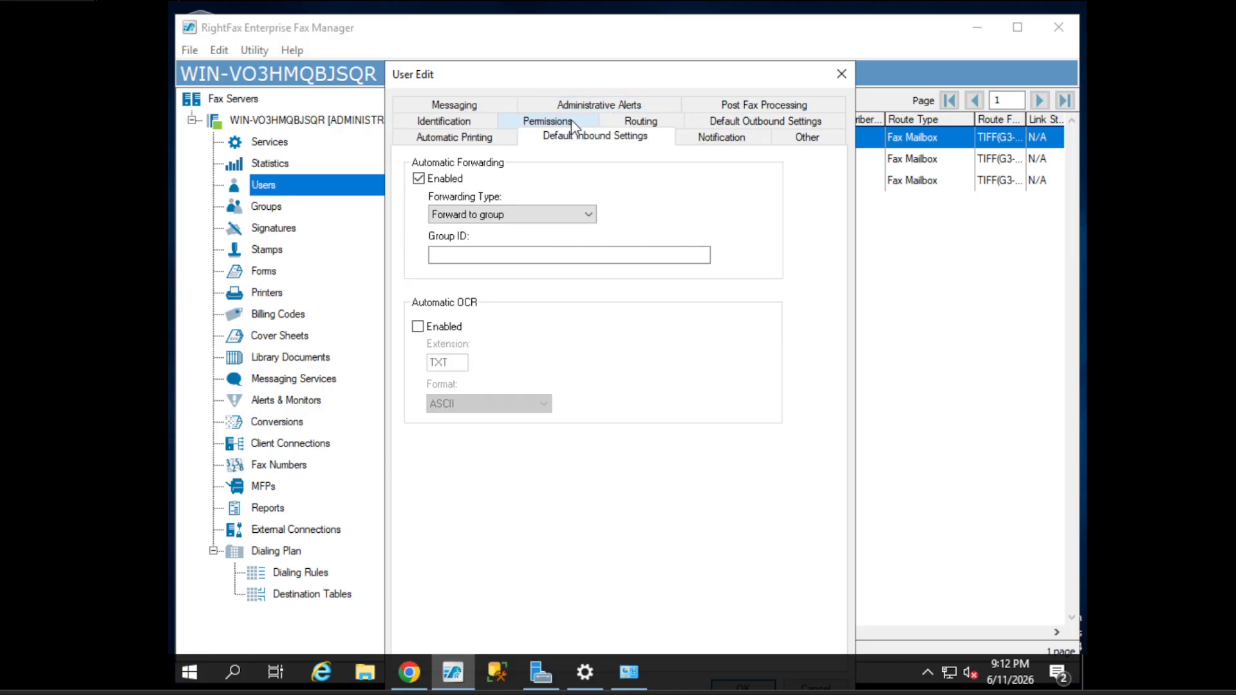
# - Choose SMTP as the notification method and enter the user's e-mail address
pyautogui.click(722, 139)
pyautogui.click(493, 162)
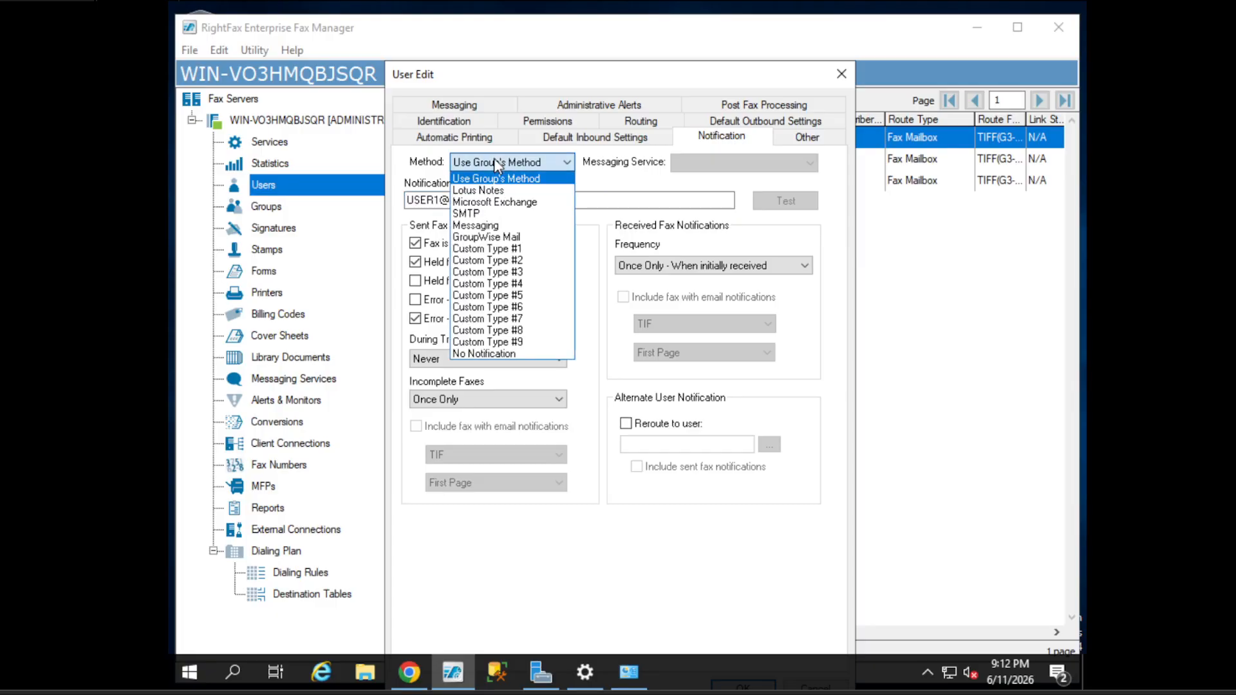
pyautogui.click(496, 203)
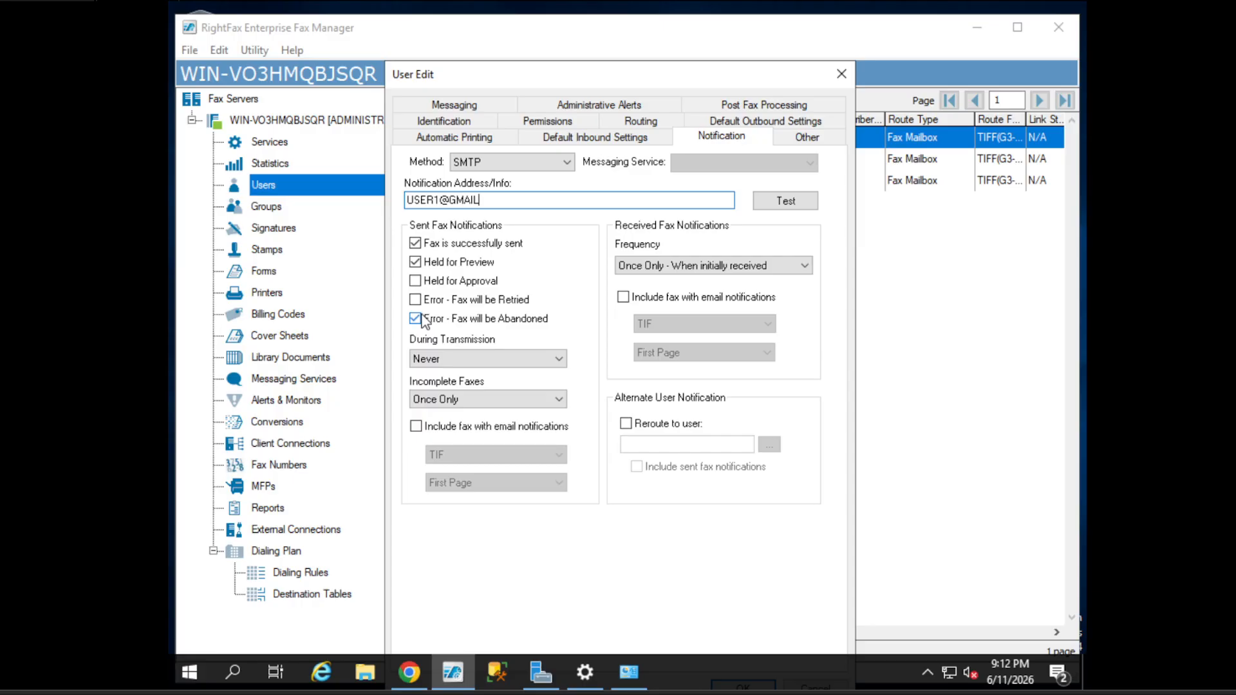
# - Enable notifications for faxes held for approval and retries, leaving During Transmission at Never
pyautogui.click(478, 282)
pyautogui.click(450, 301)
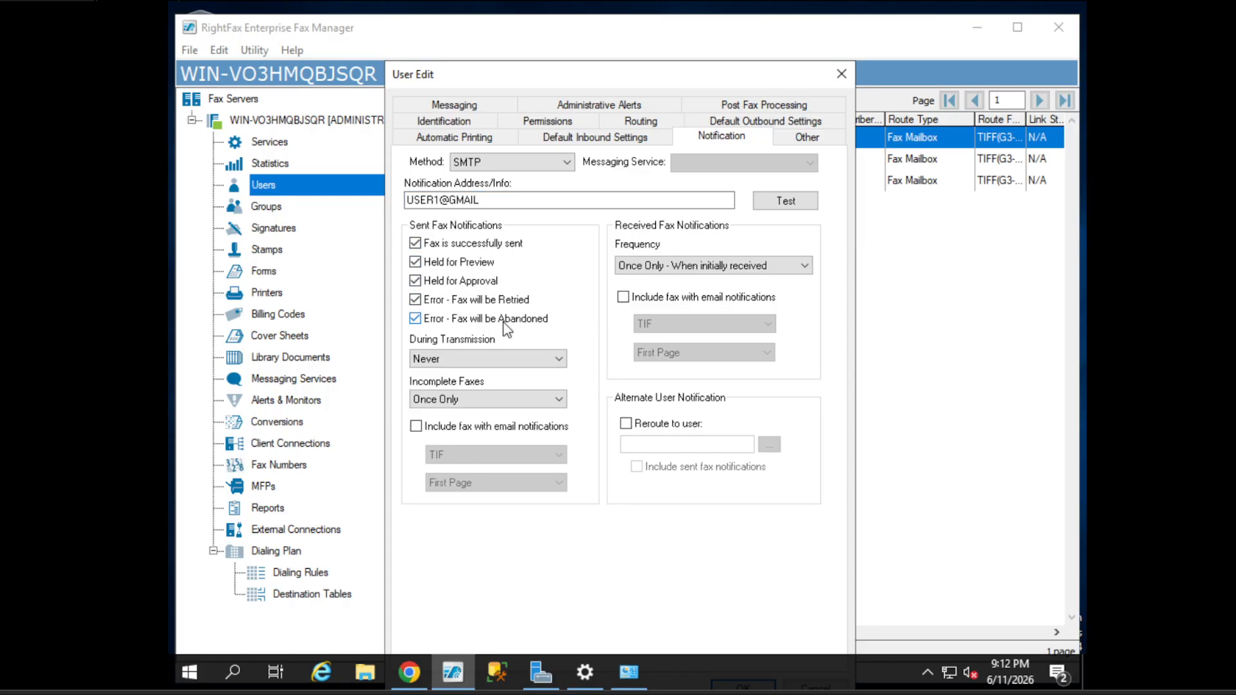
pyautogui.click(484, 359)
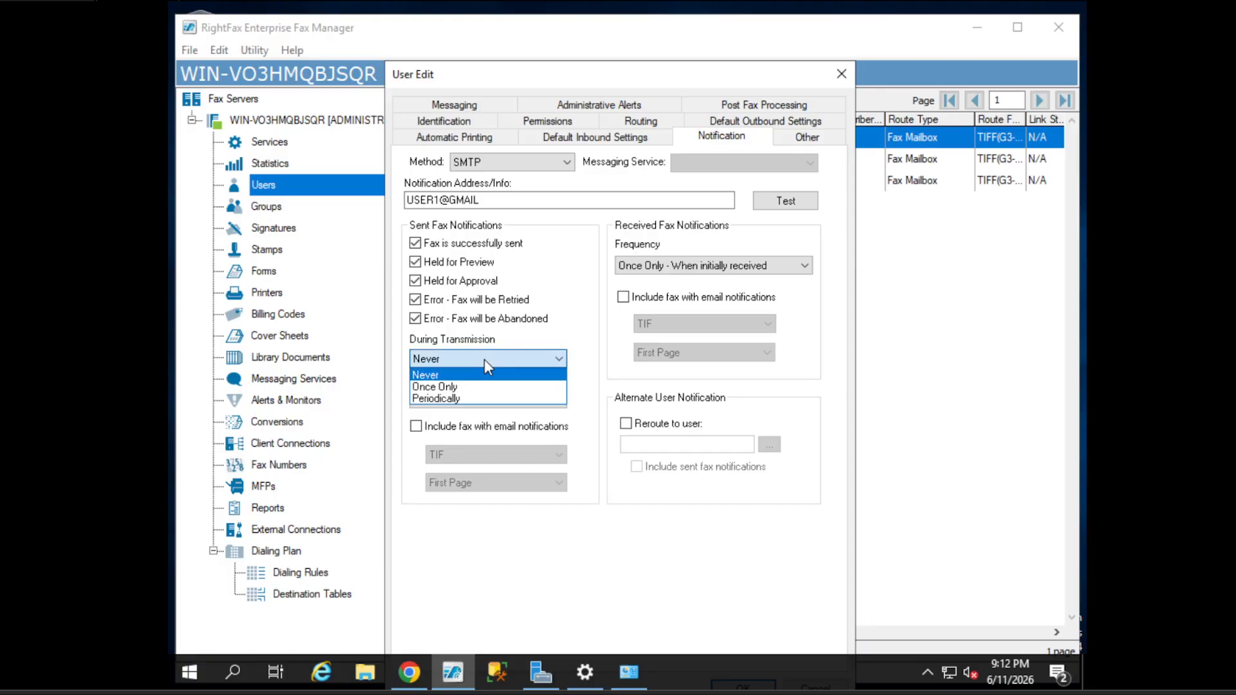
pyautogui.click(589, 354)
pyautogui.click(441, 359)
pyautogui.click(595, 351)
pyautogui.click(527, 358)
pyautogui.click(479, 399)
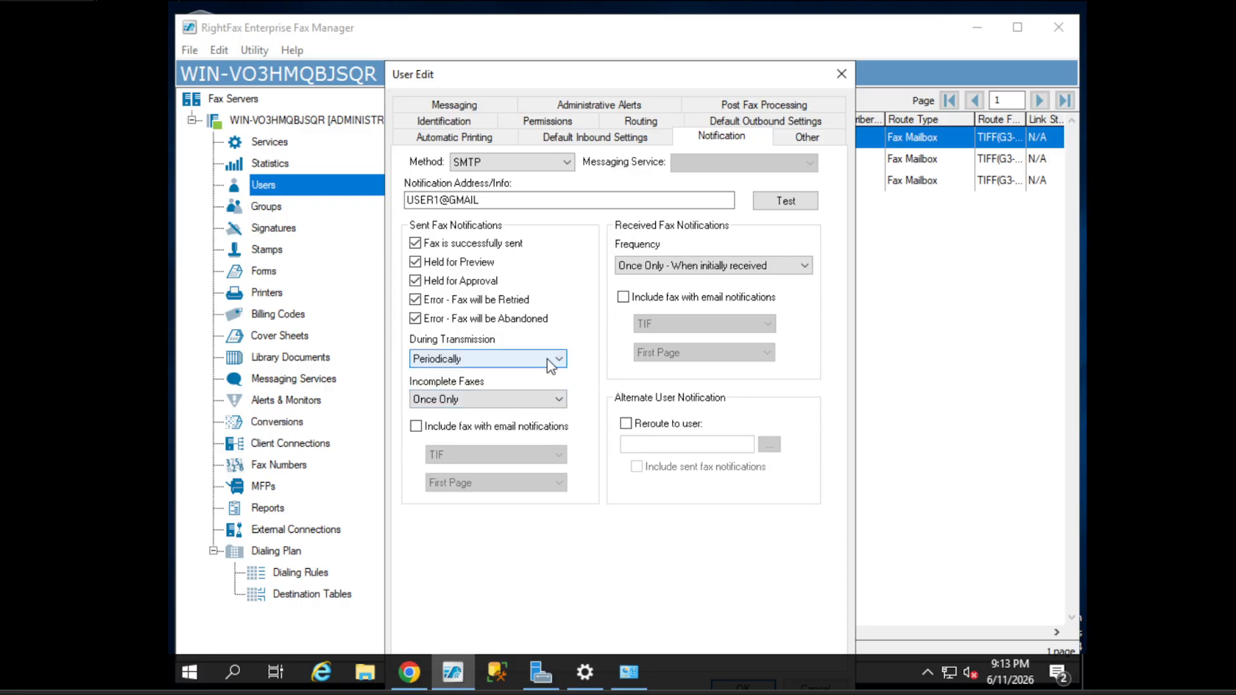
pyautogui.click(552, 360)
pyautogui.click(481, 388)
pyautogui.click(482, 358)
pyautogui.click(481, 375)
pyautogui.click(521, 359)
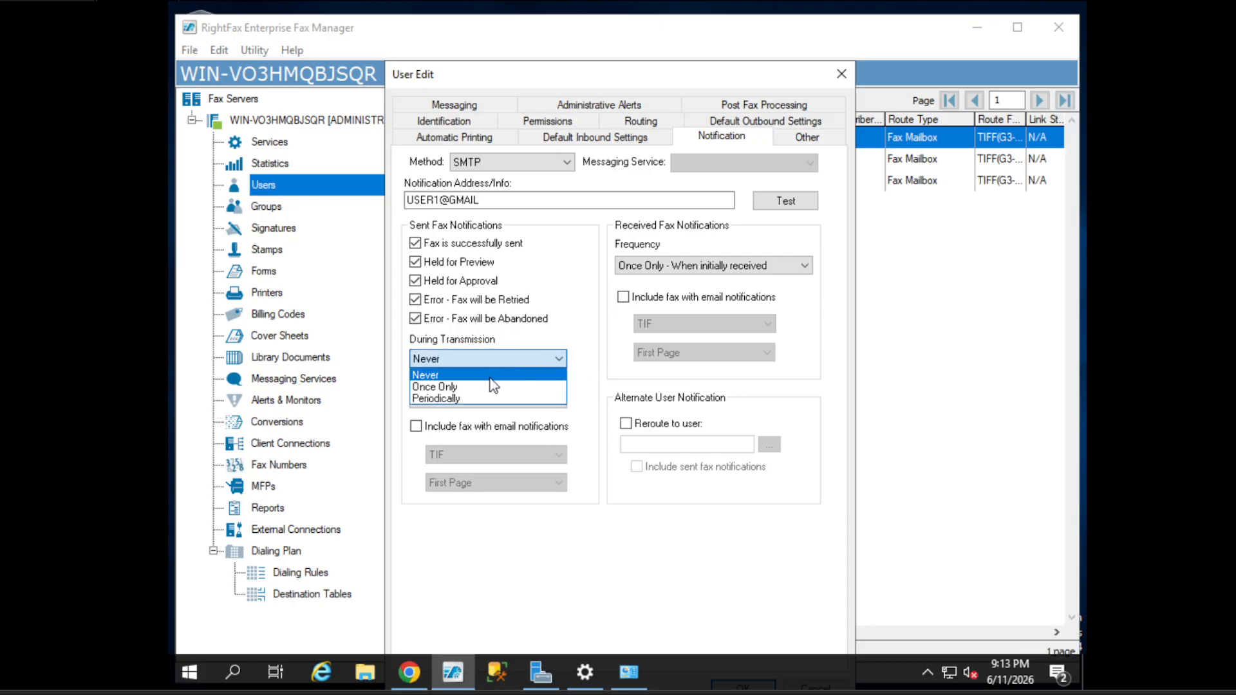
pyautogui.click(518, 375)
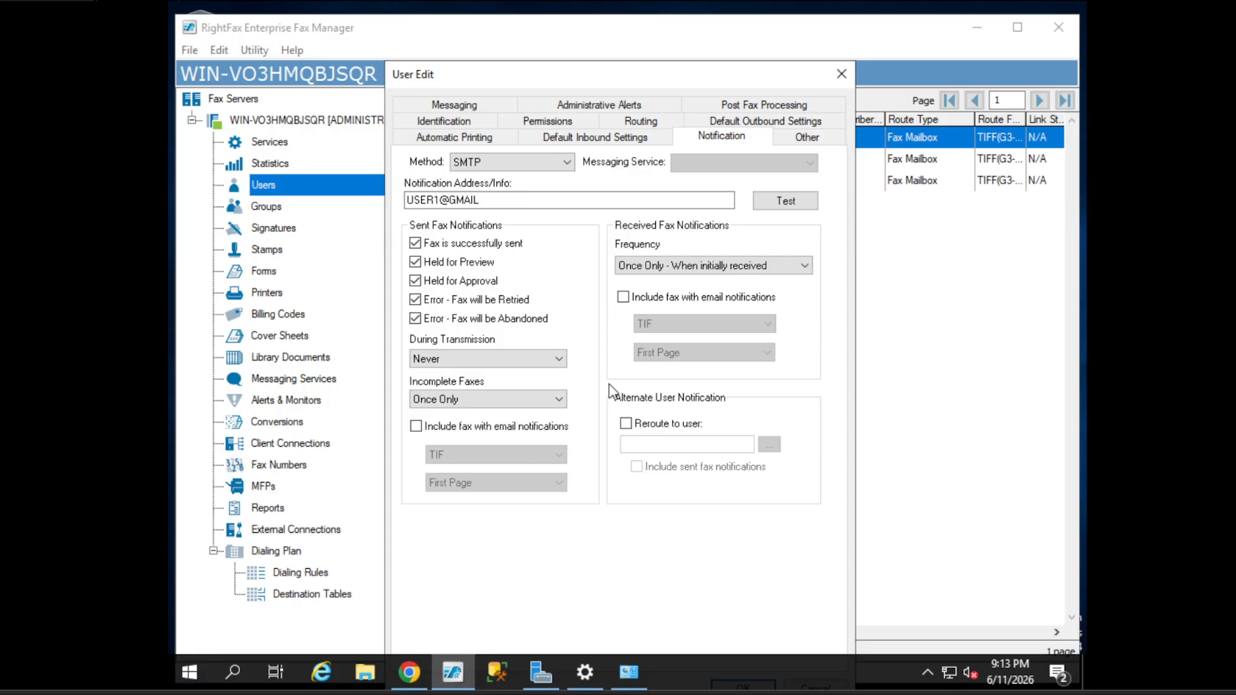
# - Keep Incomplete Faxes at Once Only and confirm SMTP as the method
pyautogui.click(521, 399)
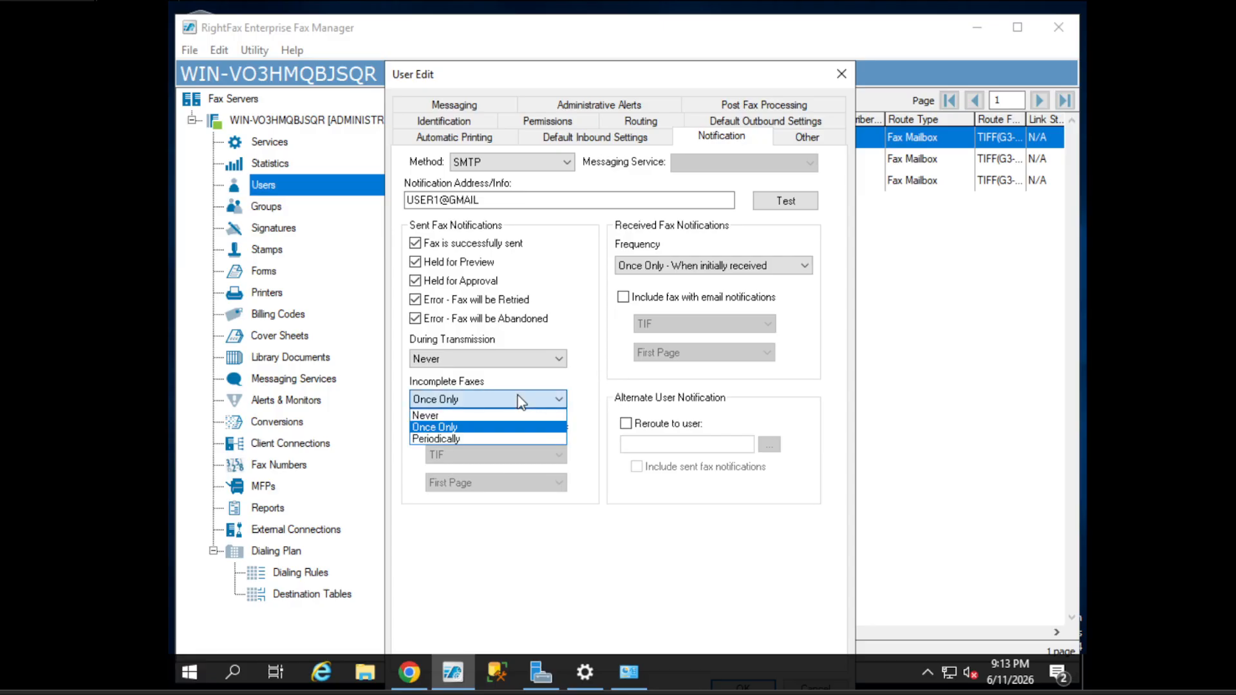
pyautogui.click(602, 402)
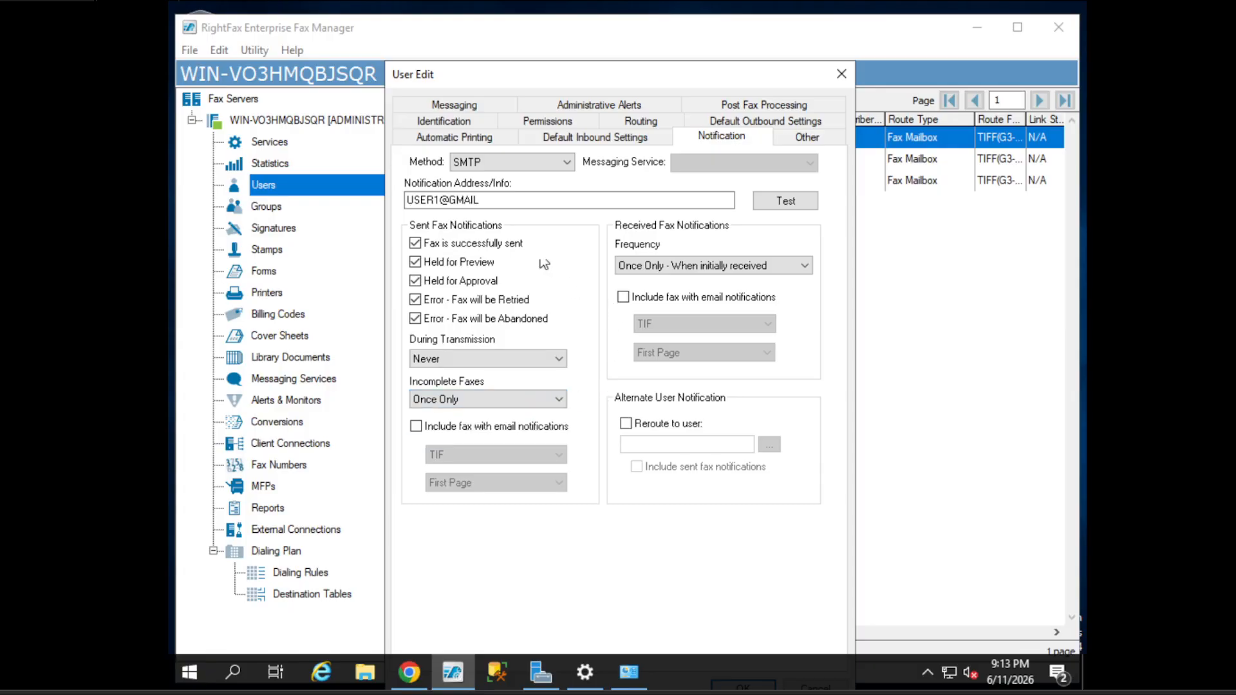
pyautogui.click(499, 163)
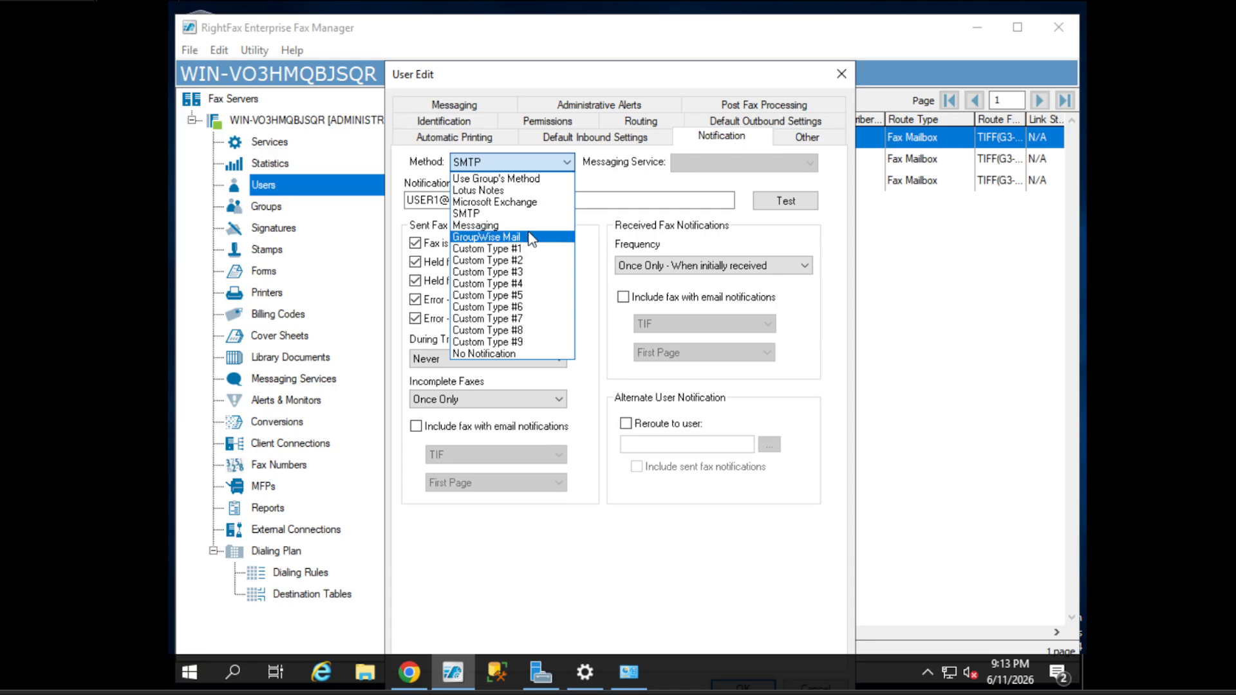
pyautogui.click(605, 237)
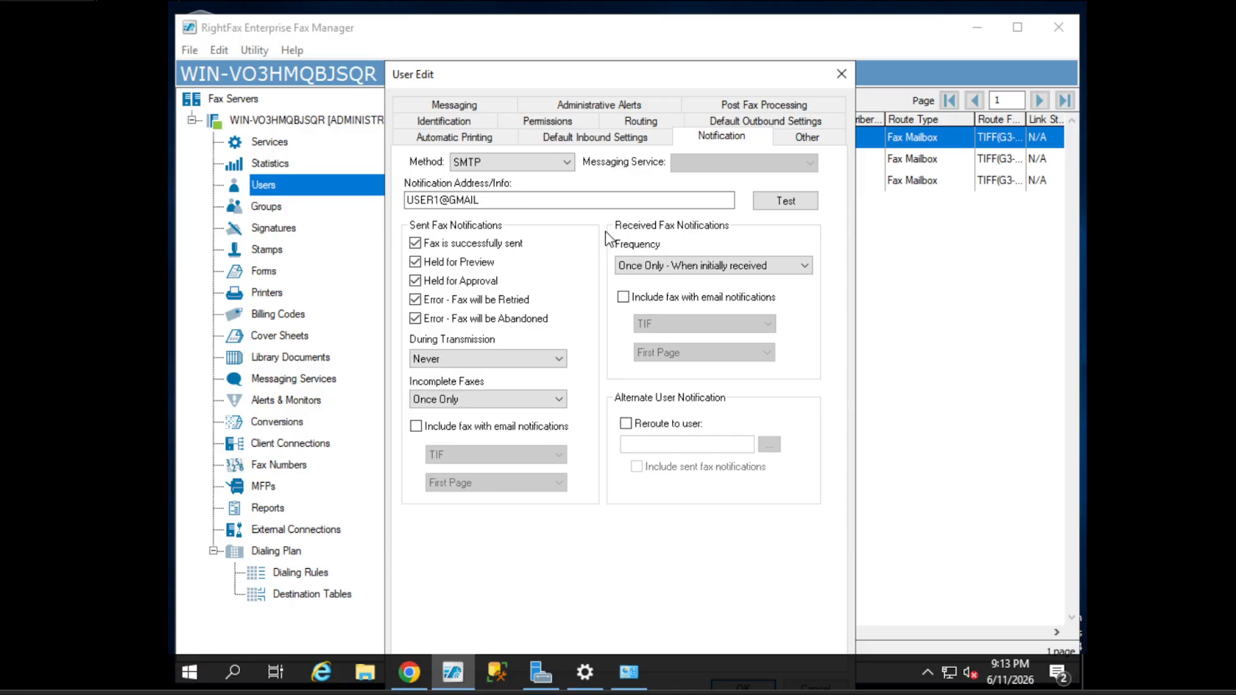
# - Complete the e-mail address with '.COM' and submit a test notification
pyautogui.click(507, 198)
pyautogui.click(507, 199)
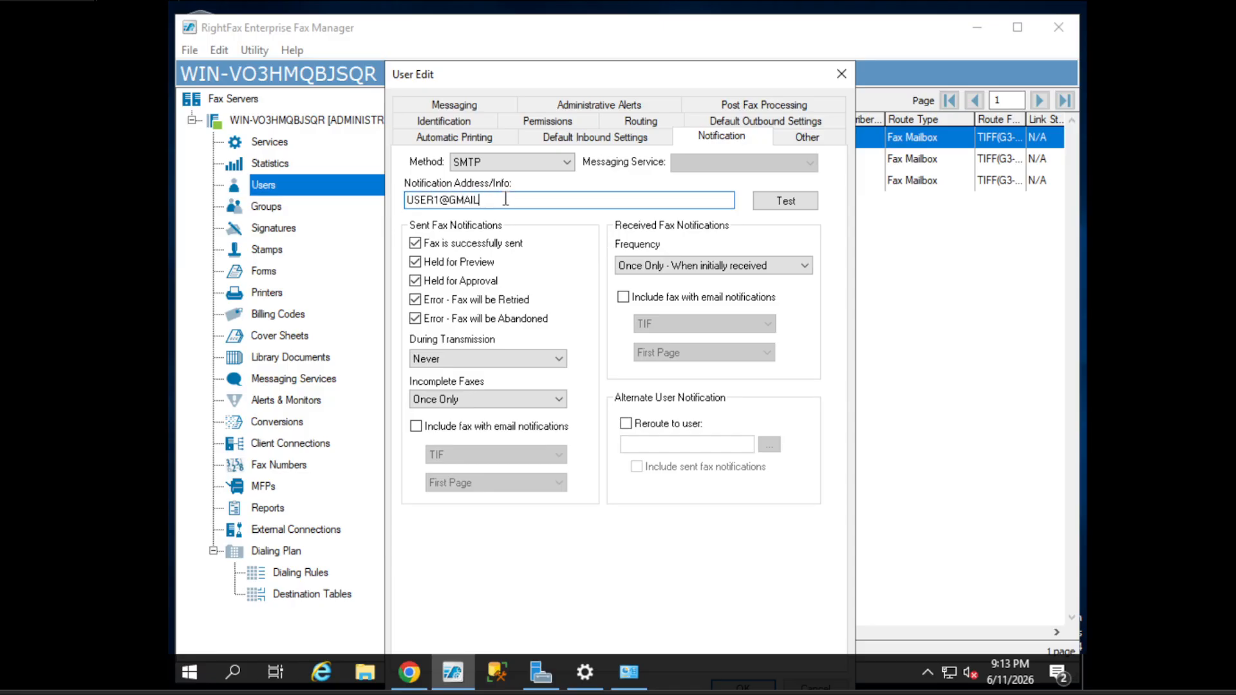
pyautogui.write('.COM')
pyautogui.click(783, 203)
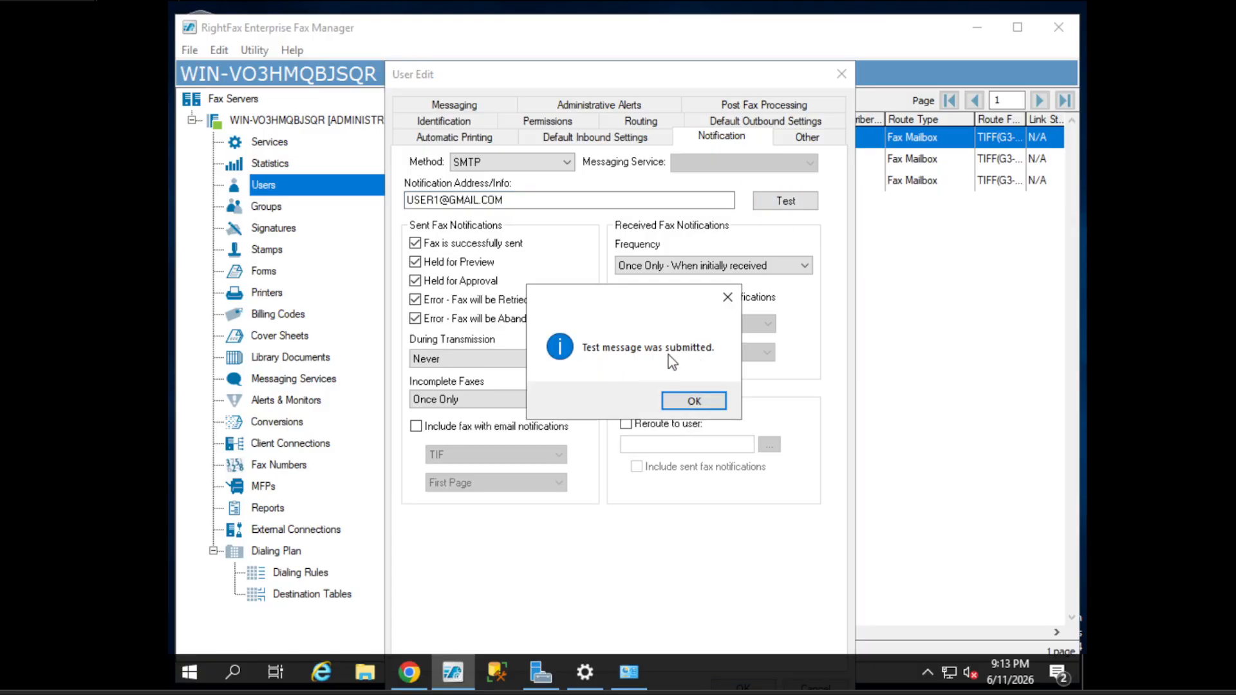
pyautogui.press('Return')
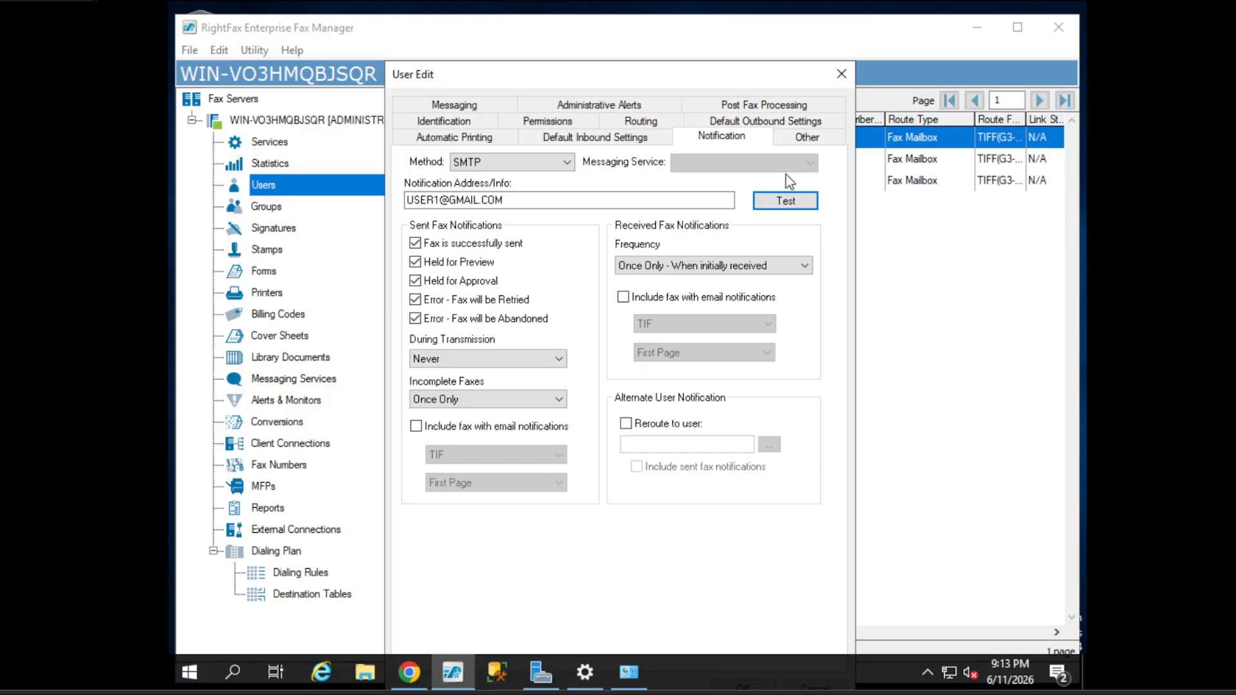
# - Review the Other tab's Account billing code, default printer and Description fields, leaving them unchanged
pyautogui.click(829, 138)
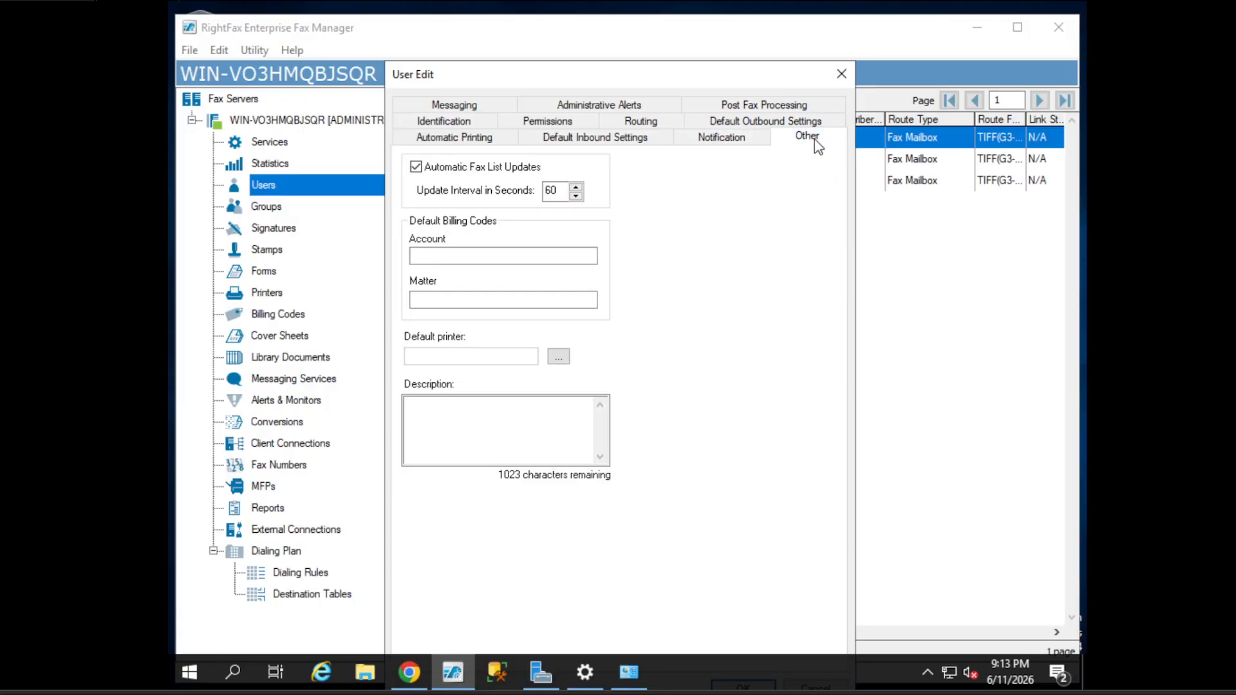
pyautogui.click(510, 256)
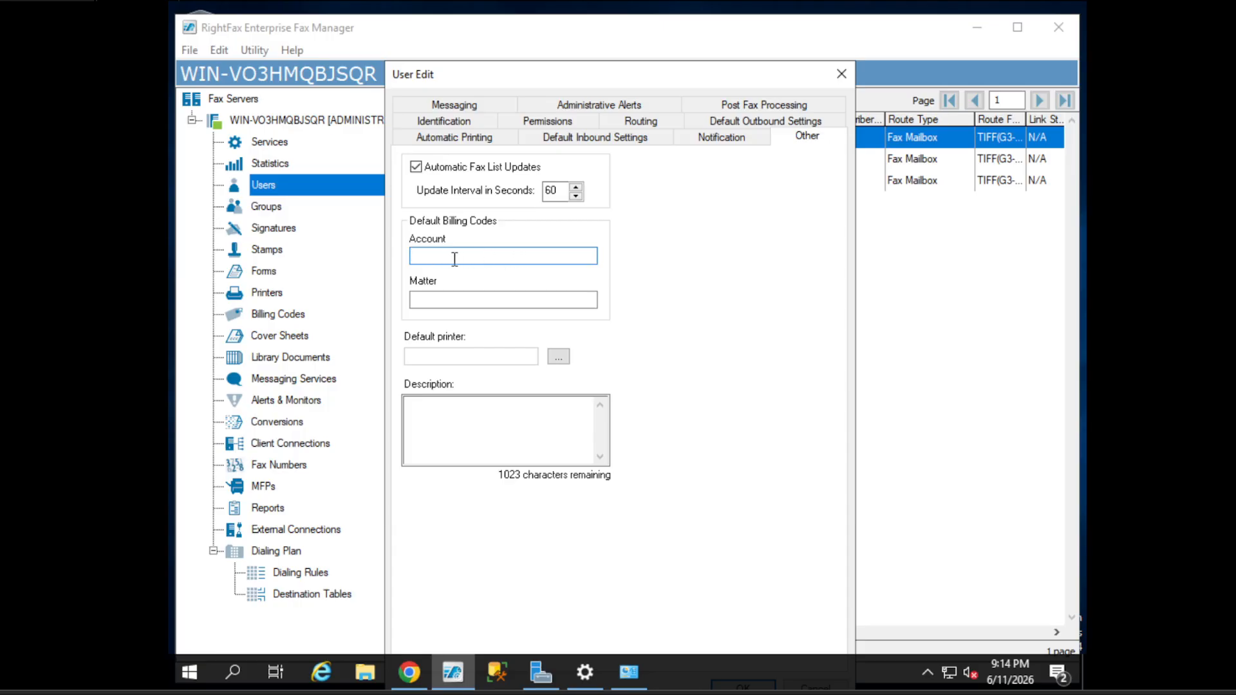
pyautogui.click(559, 358)
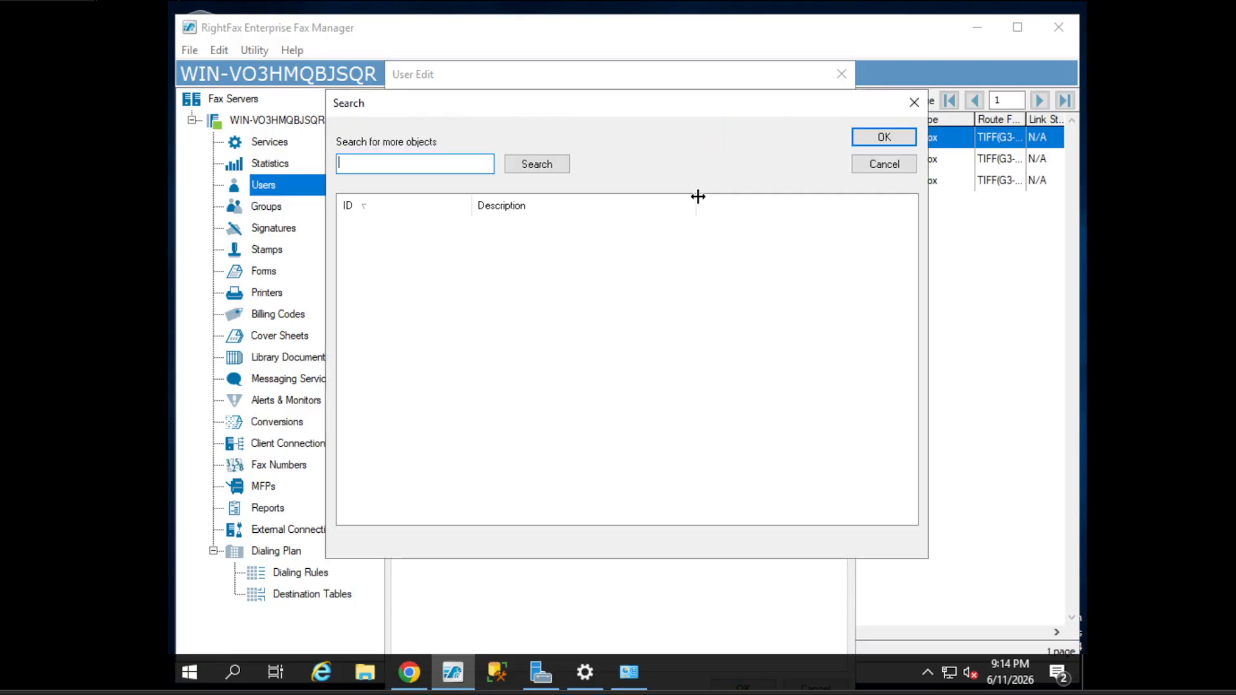
pyautogui.click(919, 103)
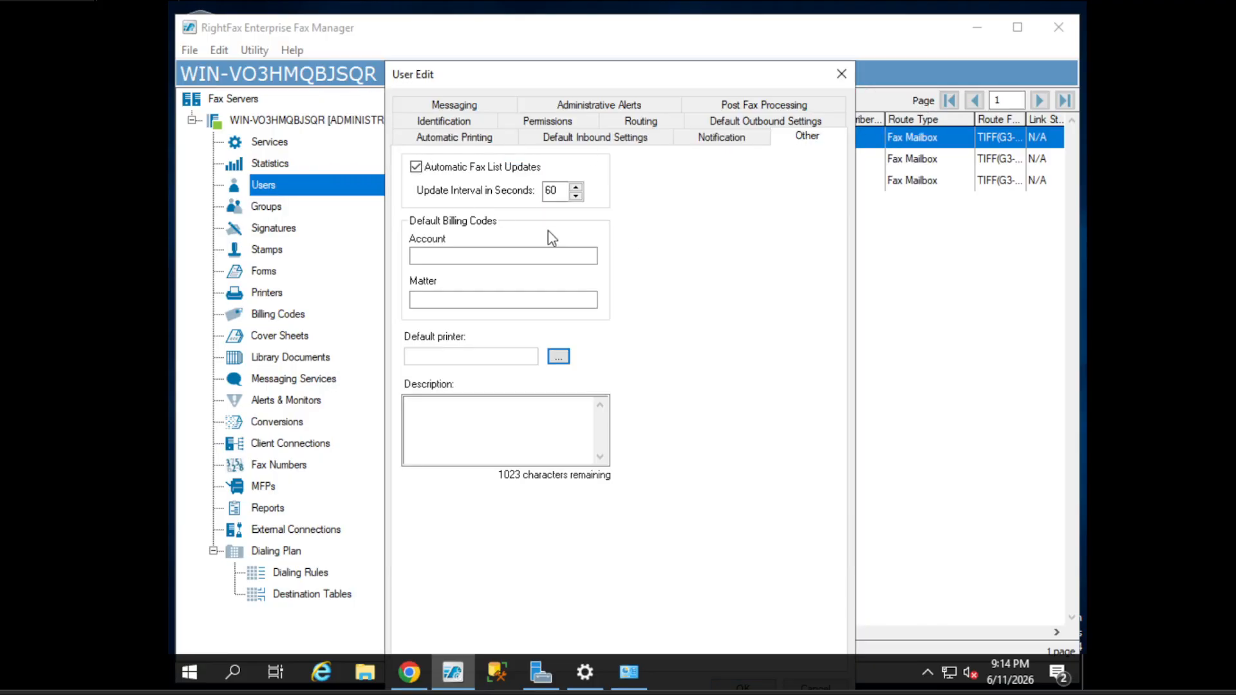
pyautogui.click(543, 399)
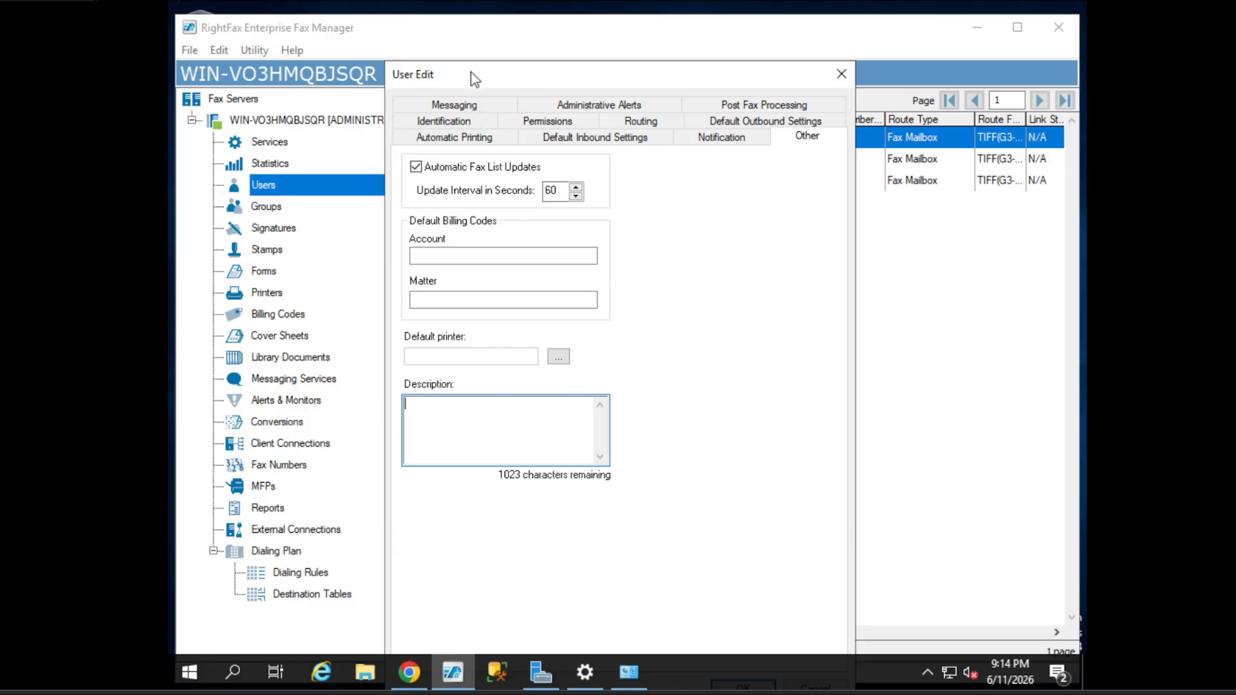
pyautogui.moveTo(475, 79); pyautogui.dragTo(442, 36)
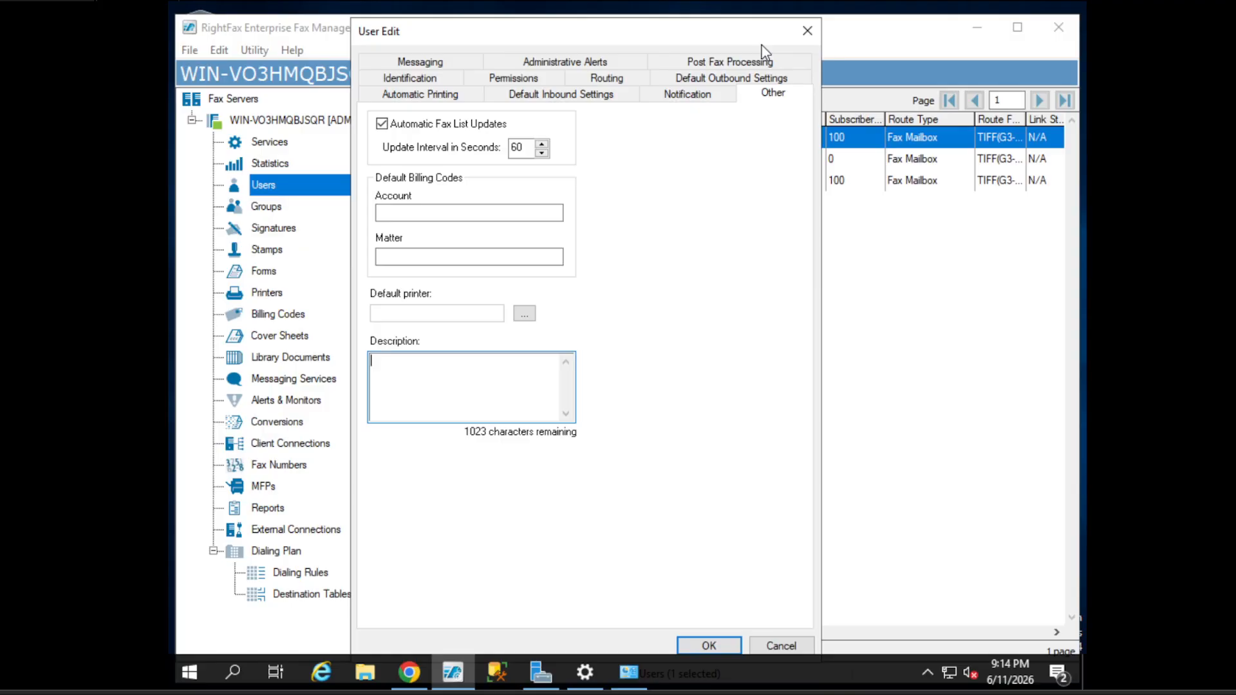
# - Add user USER2 named 'user2 account', accepting the duplicate routing code, and select it
pyautogui.click(808, 30)
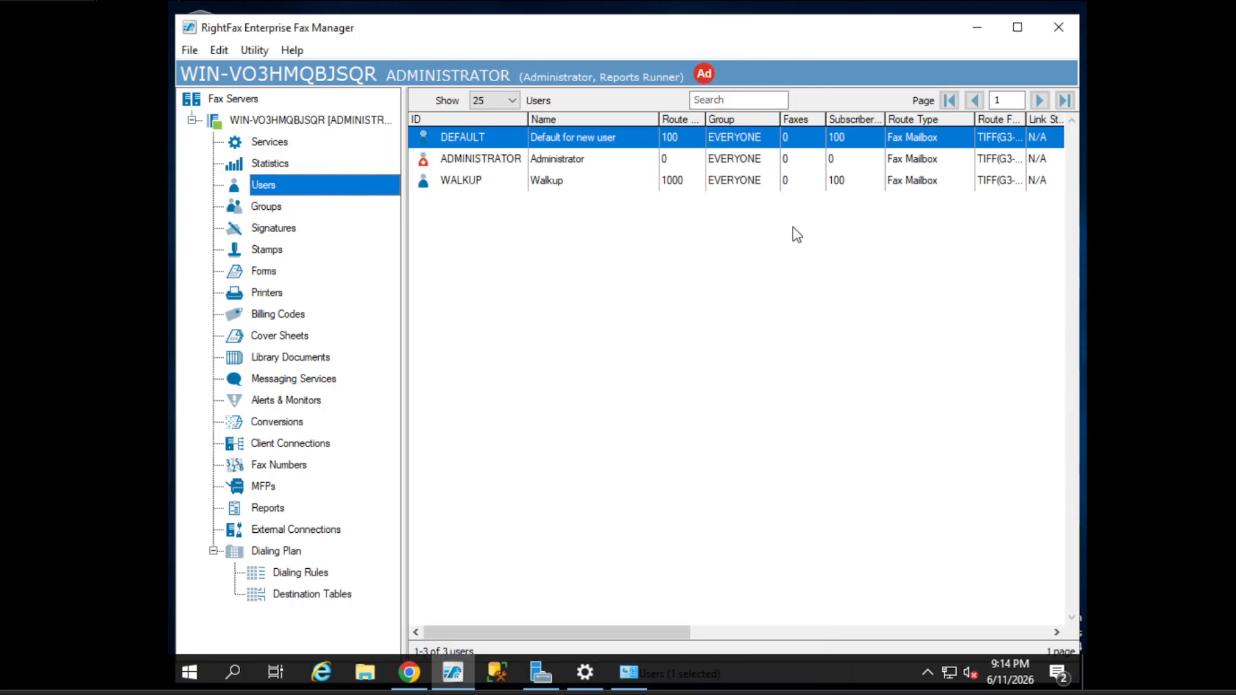
pyautogui.rightClick(339, 186)
pyautogui.click(355, 203)
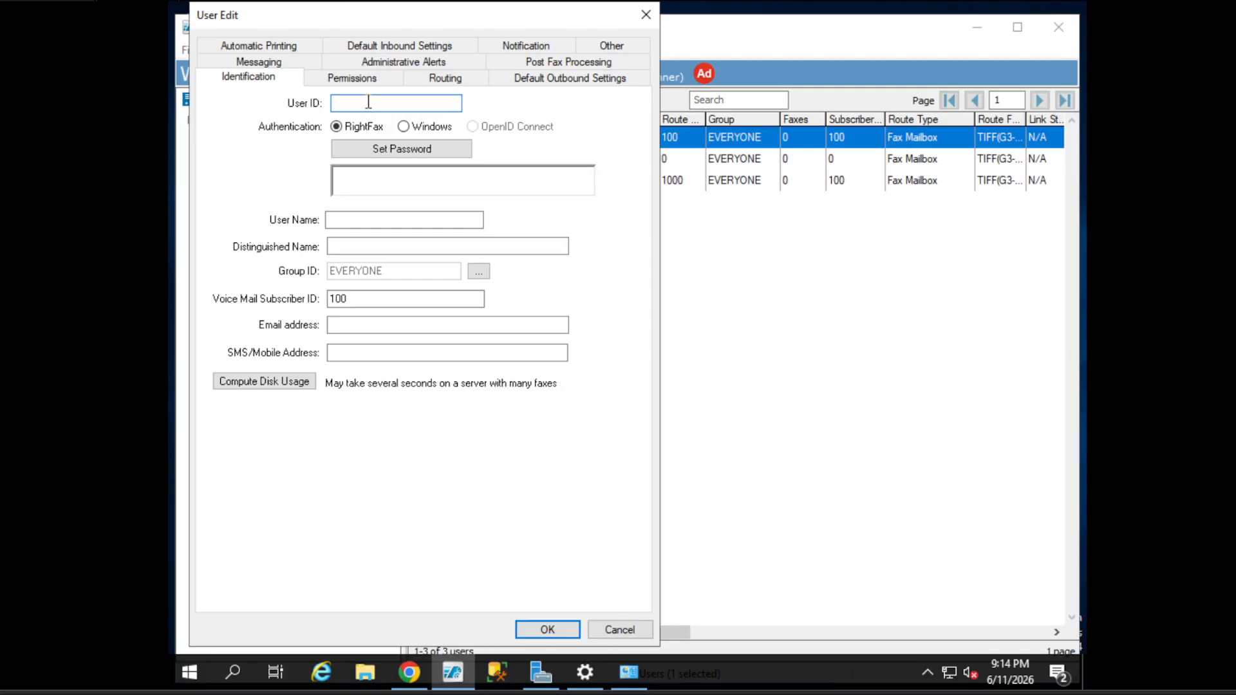
pyautogui.write('USER2')
pyautogui.click(354, 219)
pyautogui.write('user2 account')
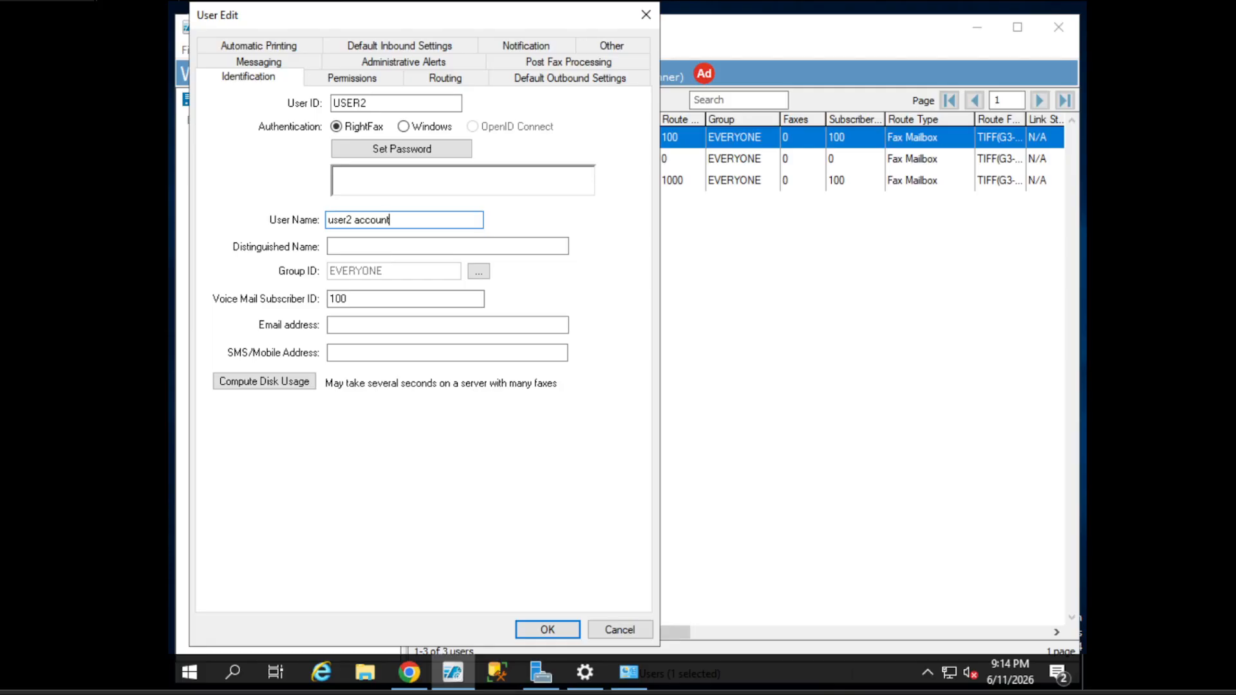
pyautogui.click(548, 631)
pyautogui.click(569, 401)
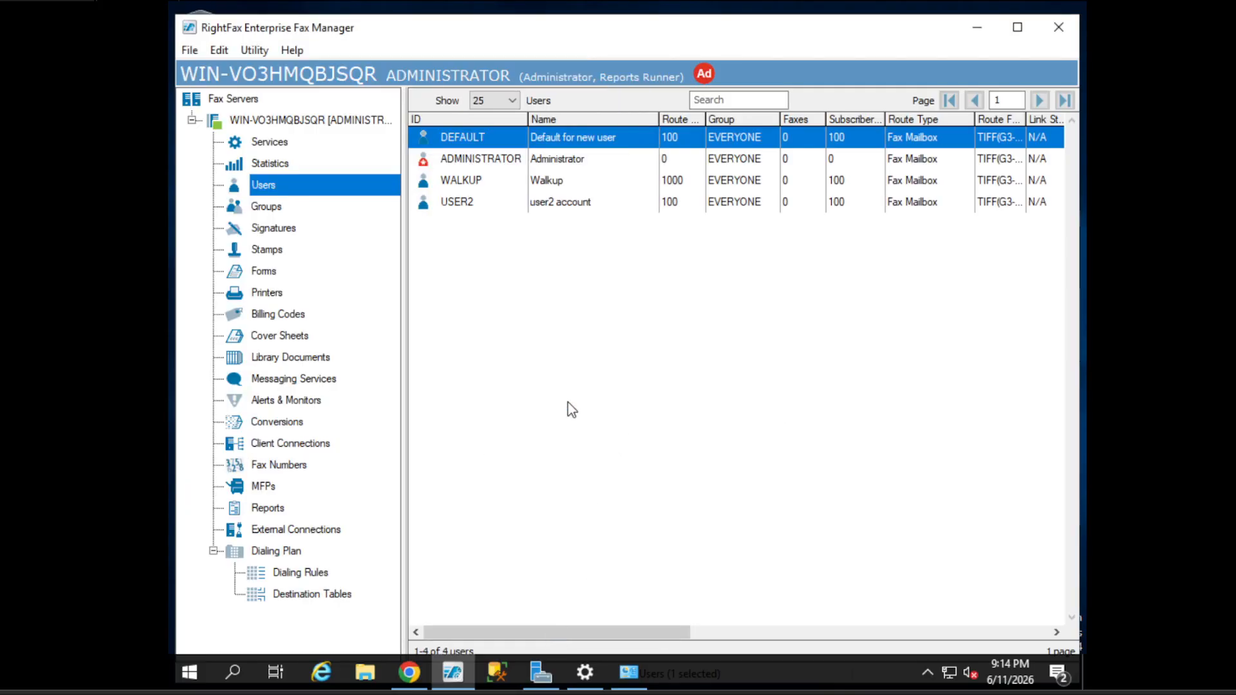
pyautogui.click(509, 206)
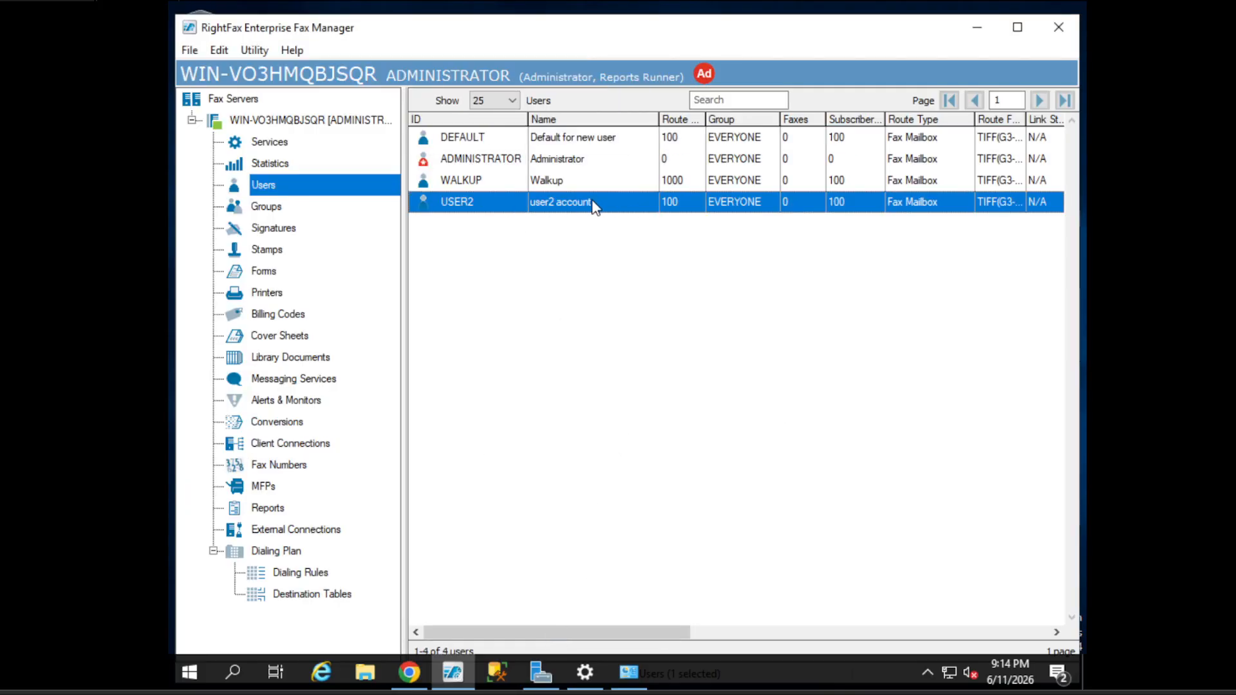
# - Launch RightFax FaxUtil from the Start search and log in
pyautogui.click(189, 672)
pyautogui.write('fax')
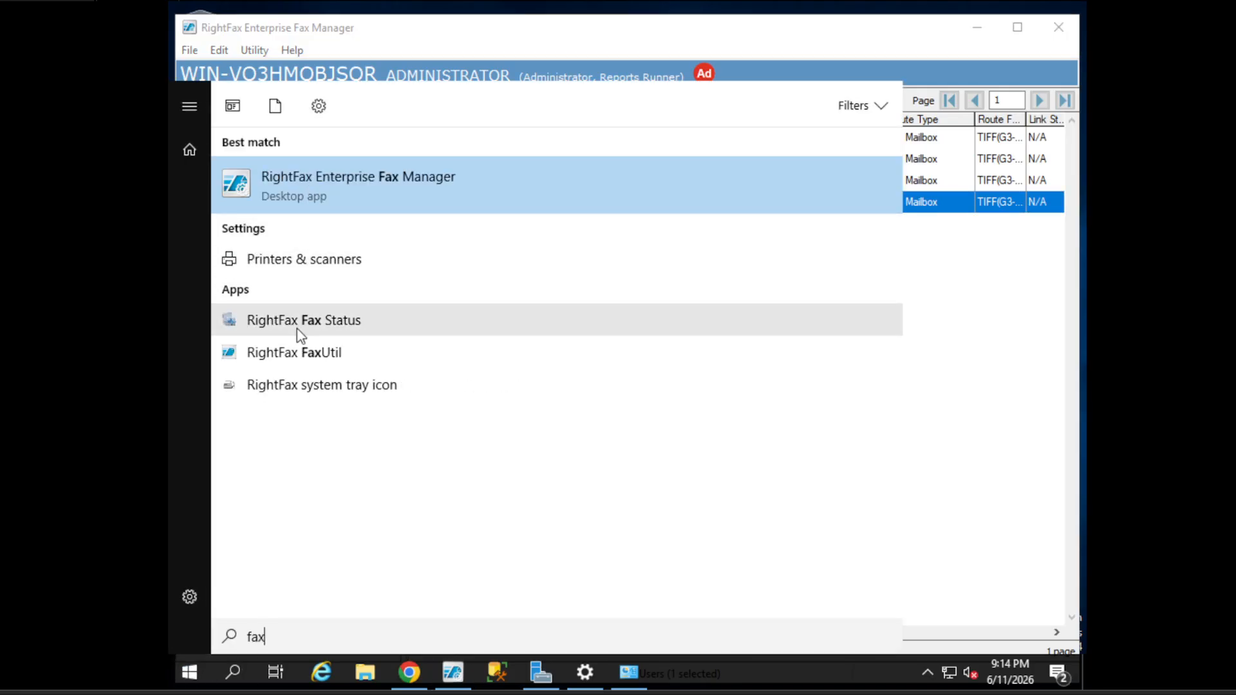
pyautogui.click(322, 358)
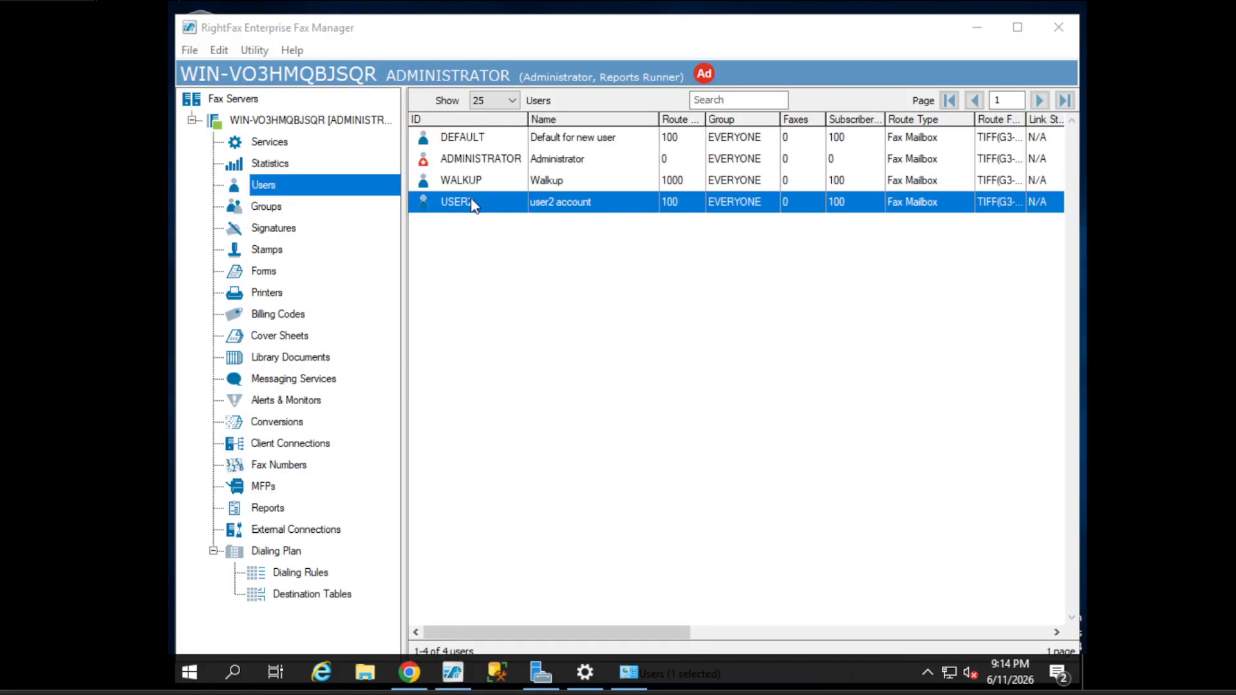
pyautogui.click(654, 437)
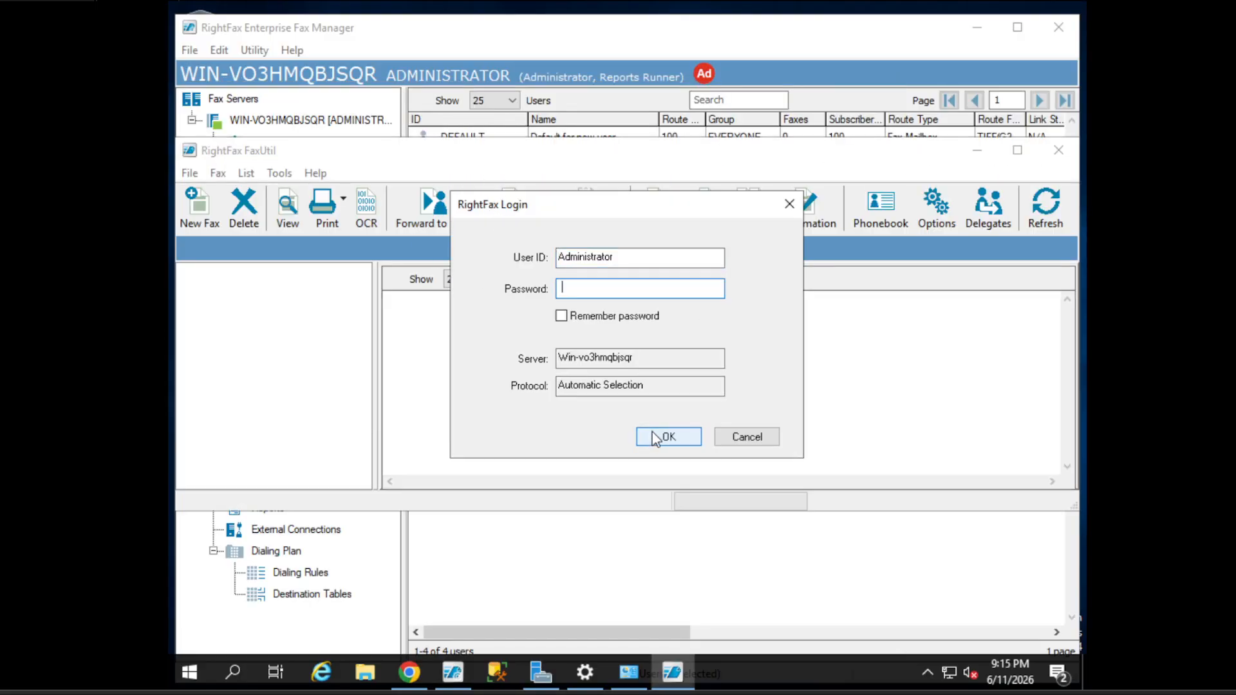
pyautogui.write('•••••••')
pyautogui.press('Return')
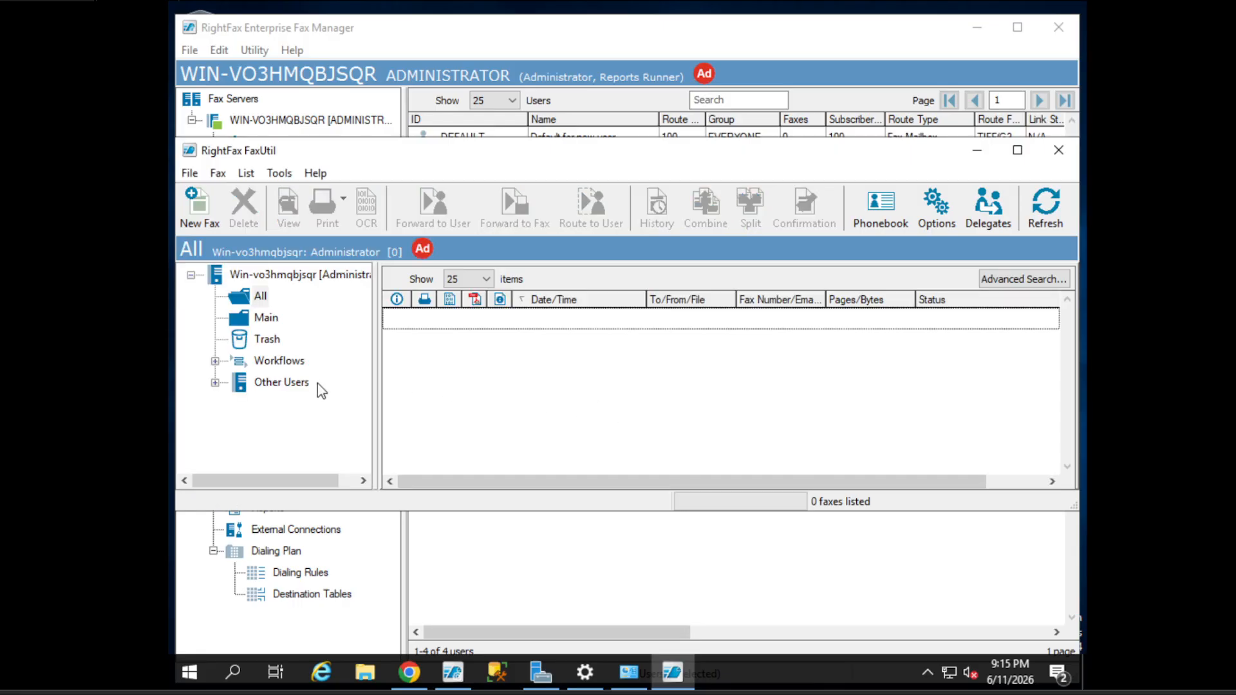
# - Show all of USER2's faxes under Other Users > EVERYONE
pyautogui.click(215, 382)
pyautogui.click(239, 403)
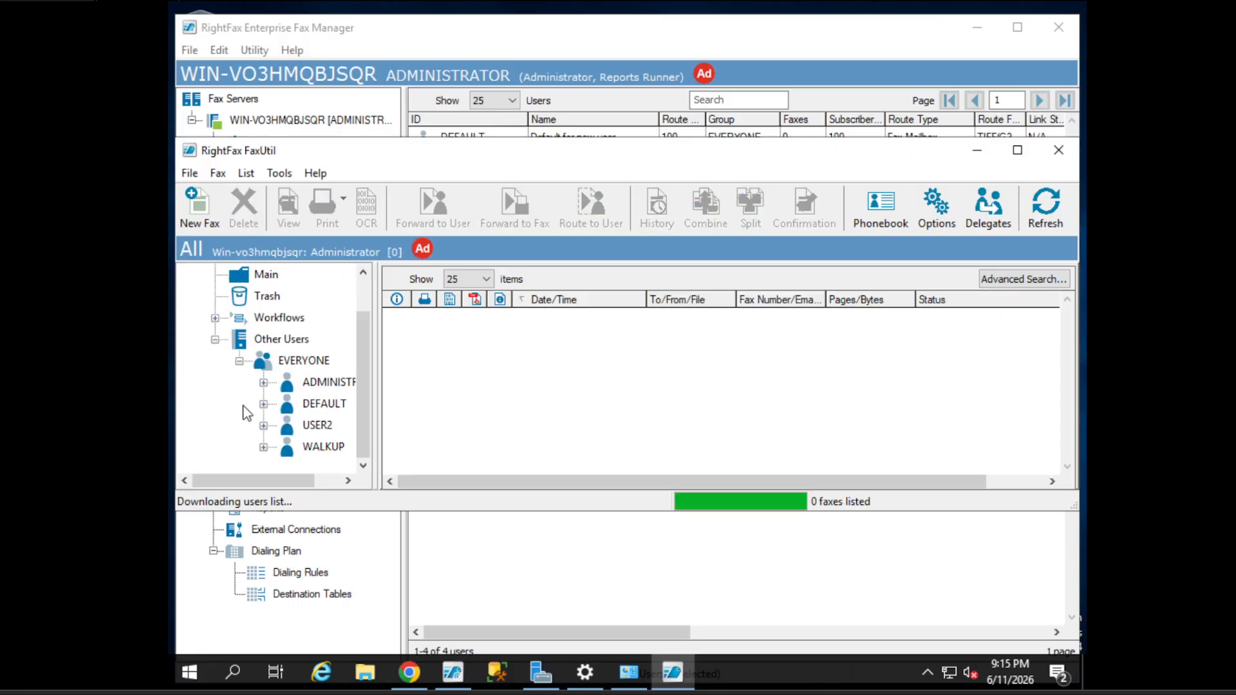
pyautogui.click(285, 364)
pyautogui.click(324, 429)
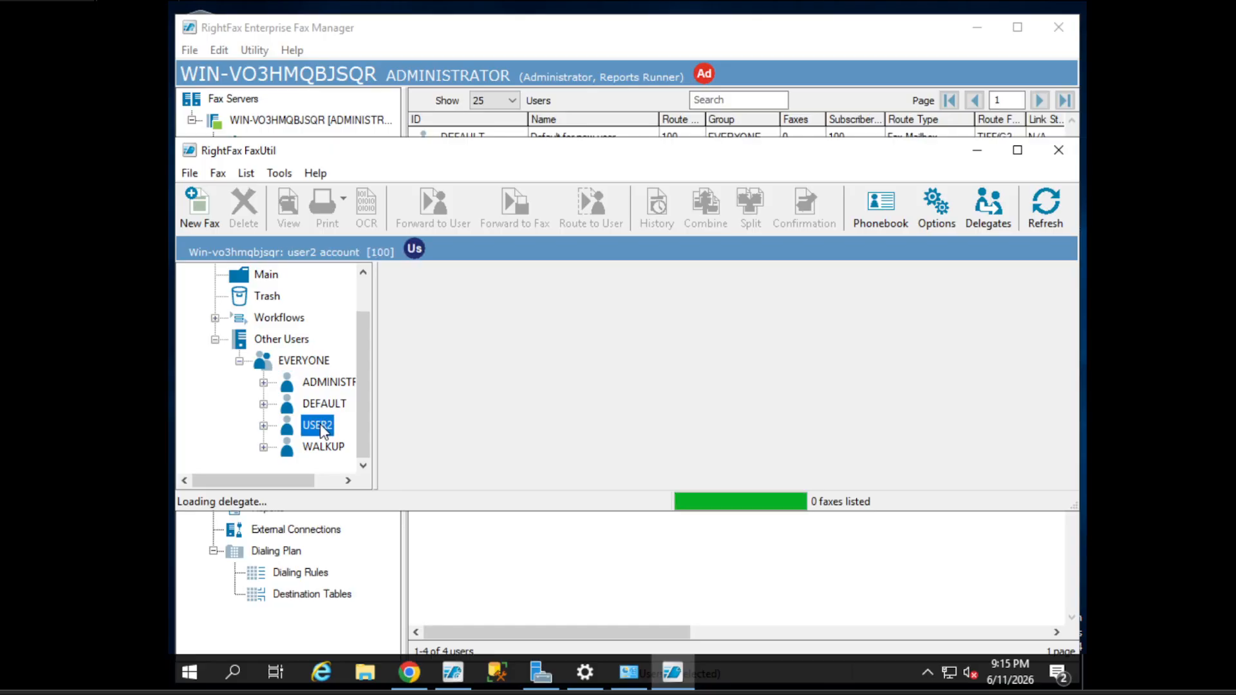
pyautogui.click(262, 426)
pyautogui.click(330, 385)
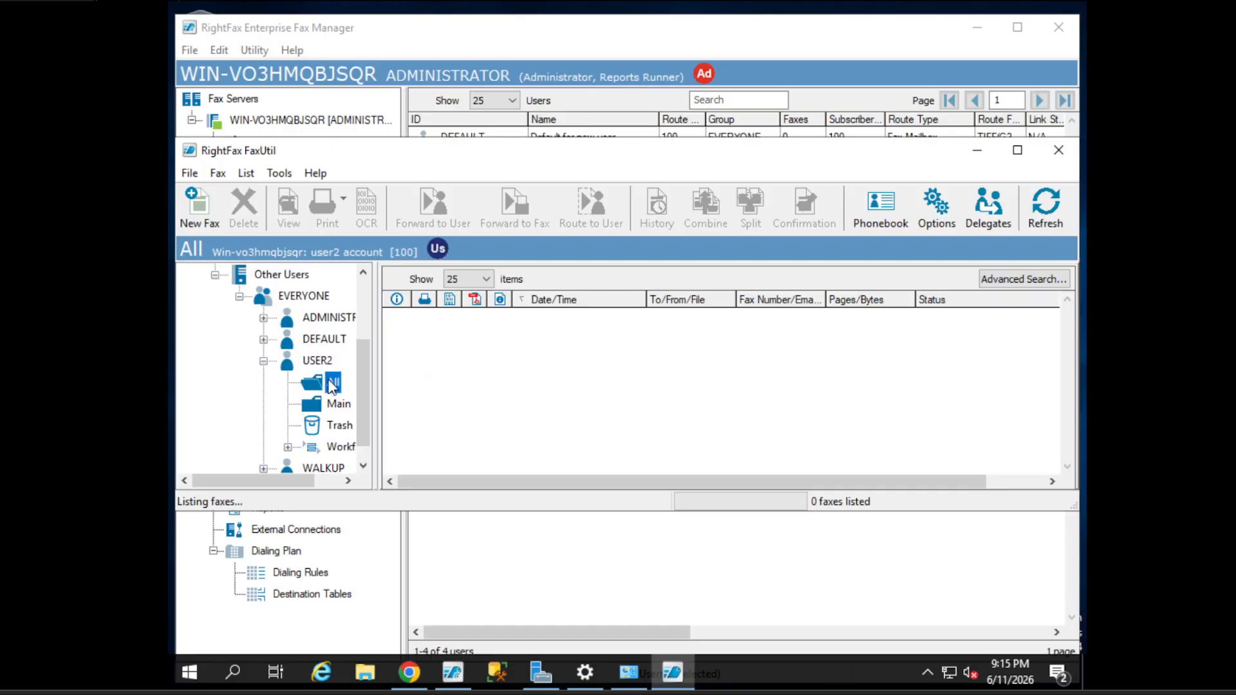
# - Send a new fax to 111 for USER2, then return to Fax Manager
pyautogui.click(221, 215)
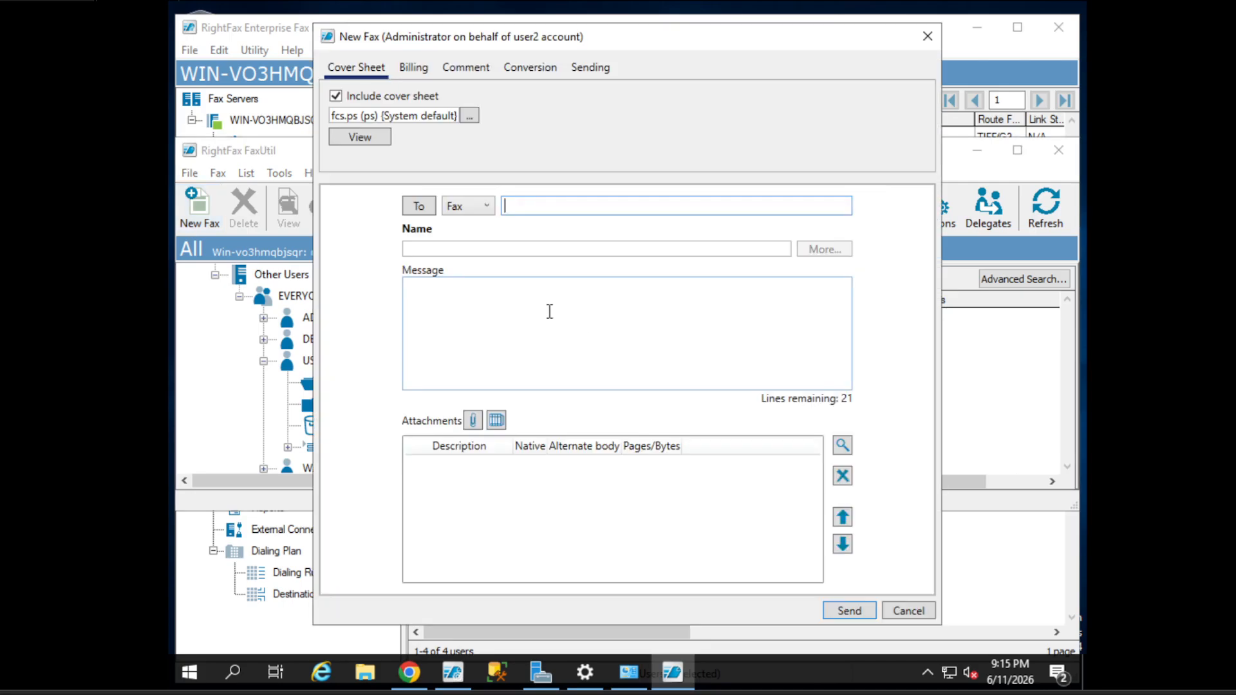
pyautogui.write('111')
pyautogui.click(511, 245)
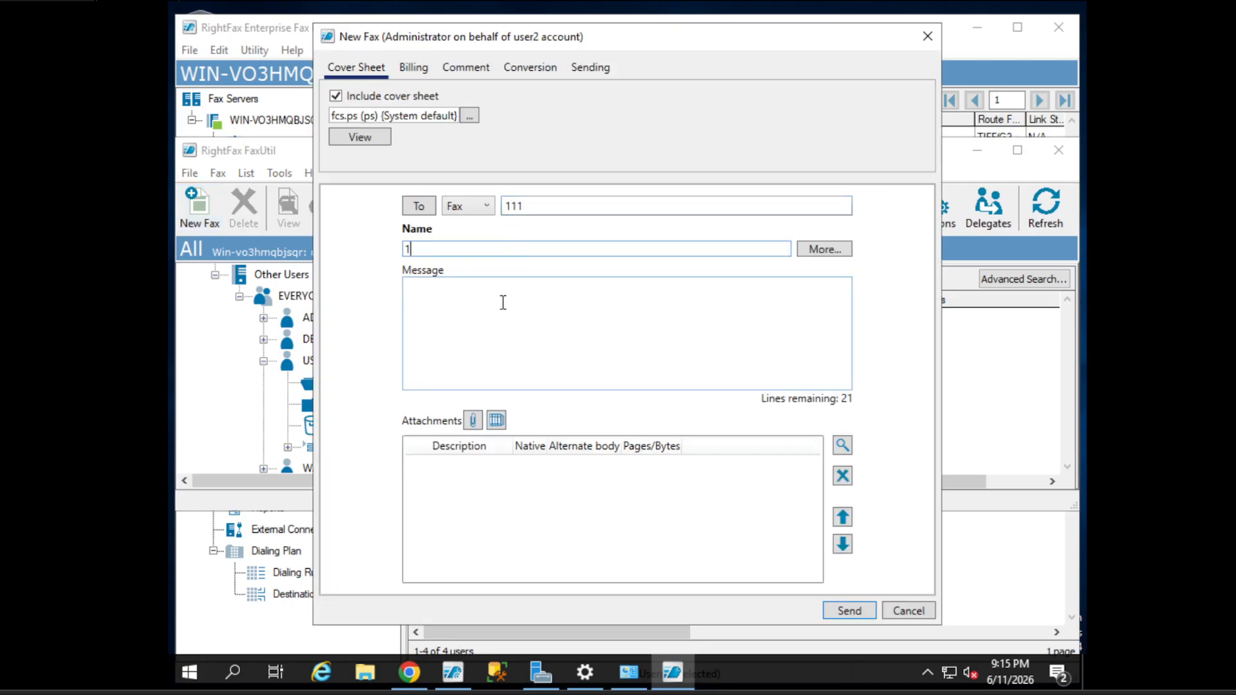
pyautogui.click(502, 303)
pyautogui.click(853, 611)
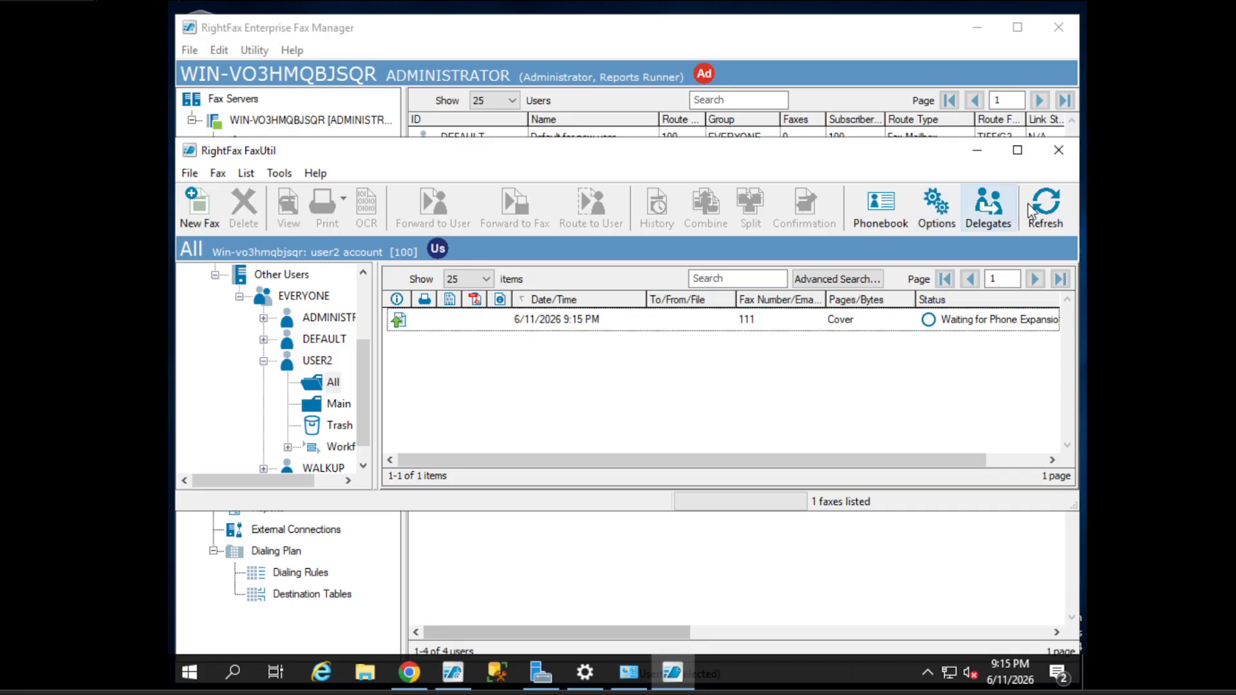
pyautogui.click(687, 320)
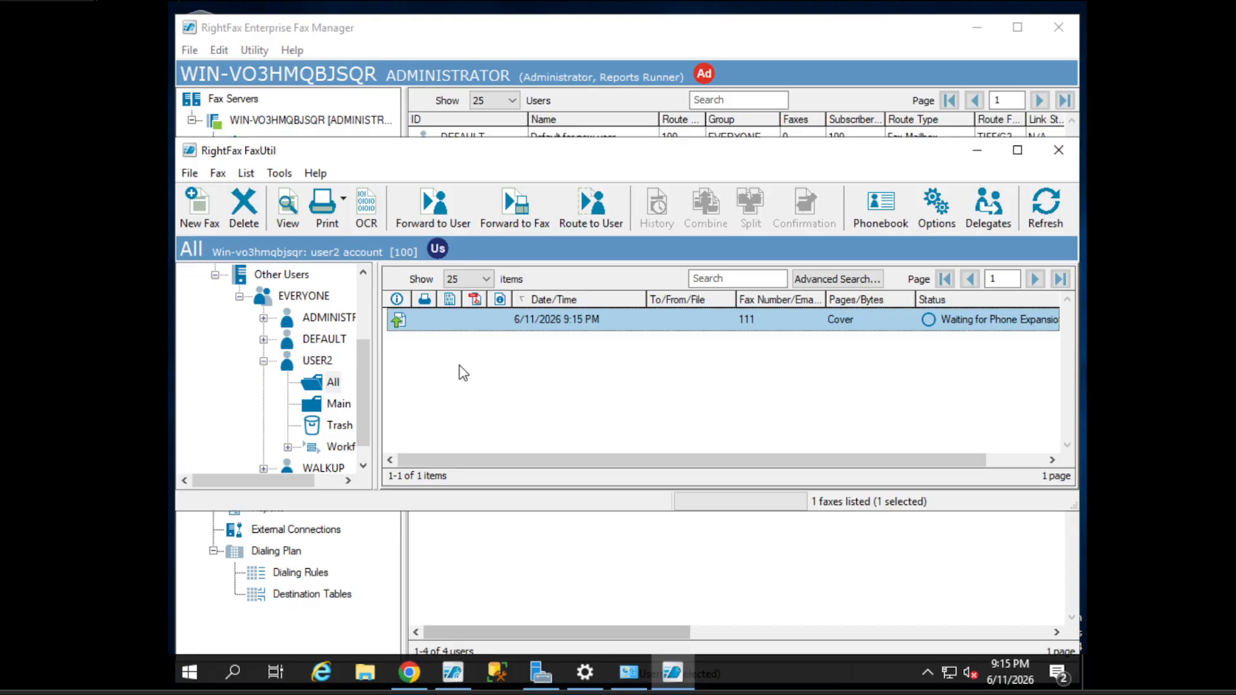
pyautogui.click(976, 150)
pyautogui.click(519, 183)
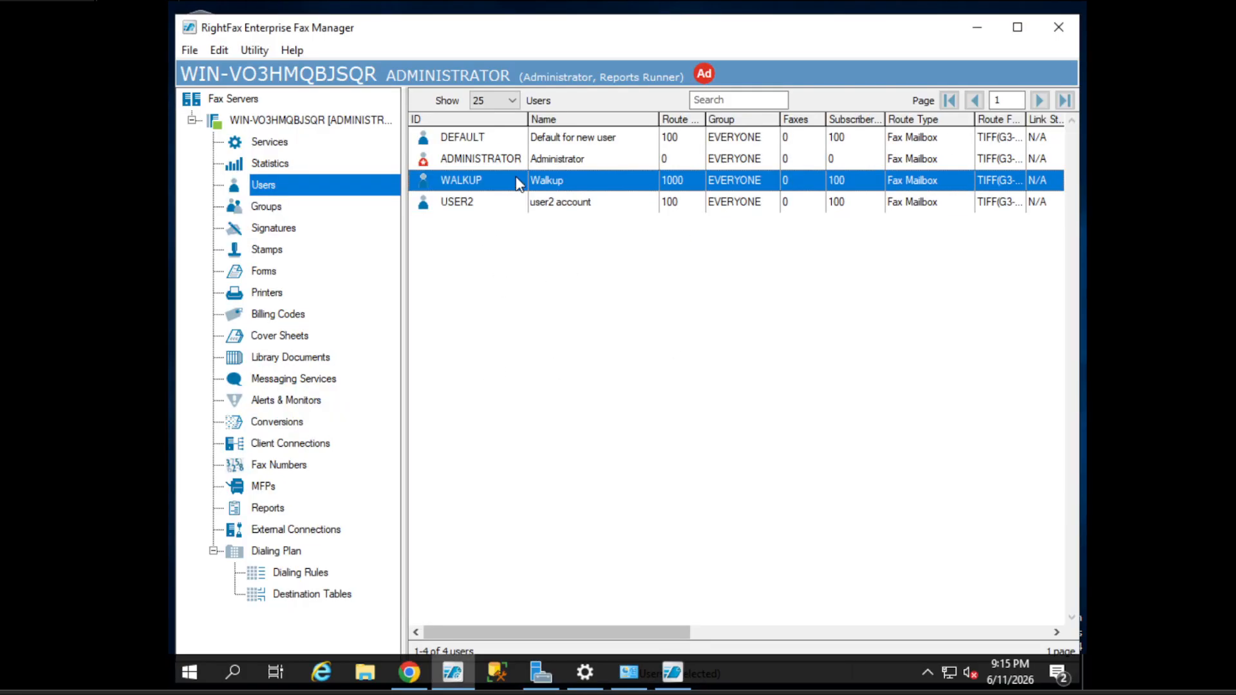
# - Filter the users list for 'user2', then clear the search
pyautogui.click(527, 135)
pyautogui.click(642, 205)
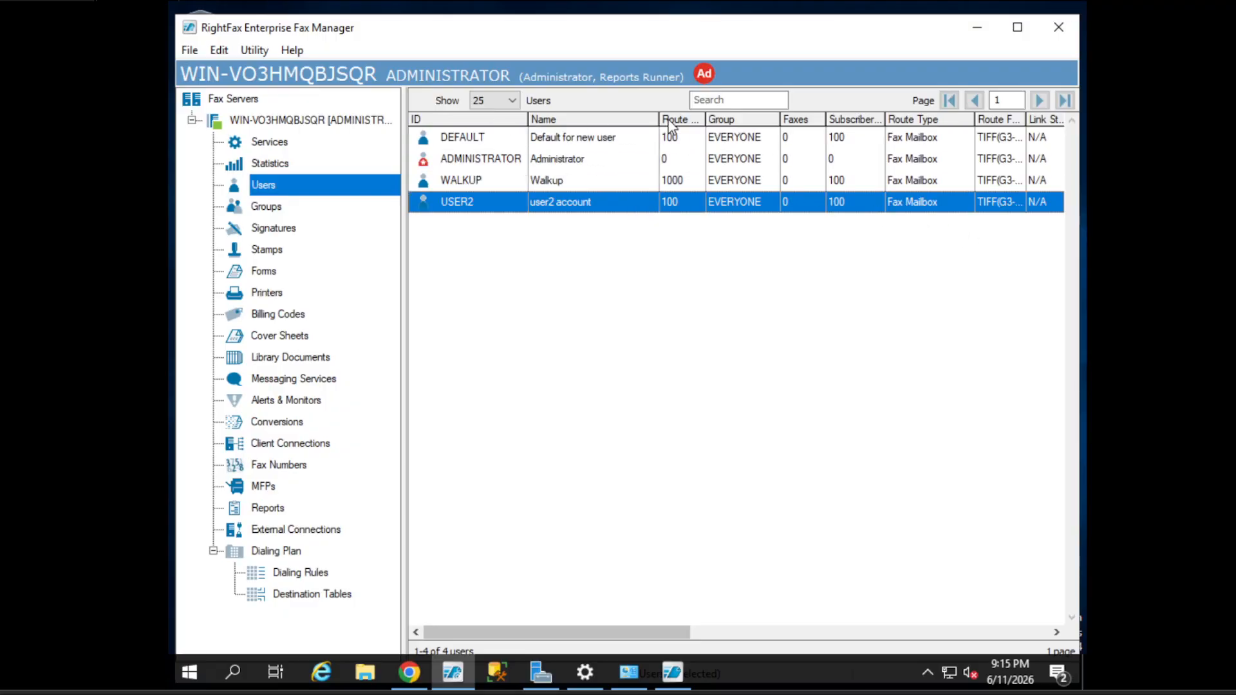
pyautogui.click(733, 100)
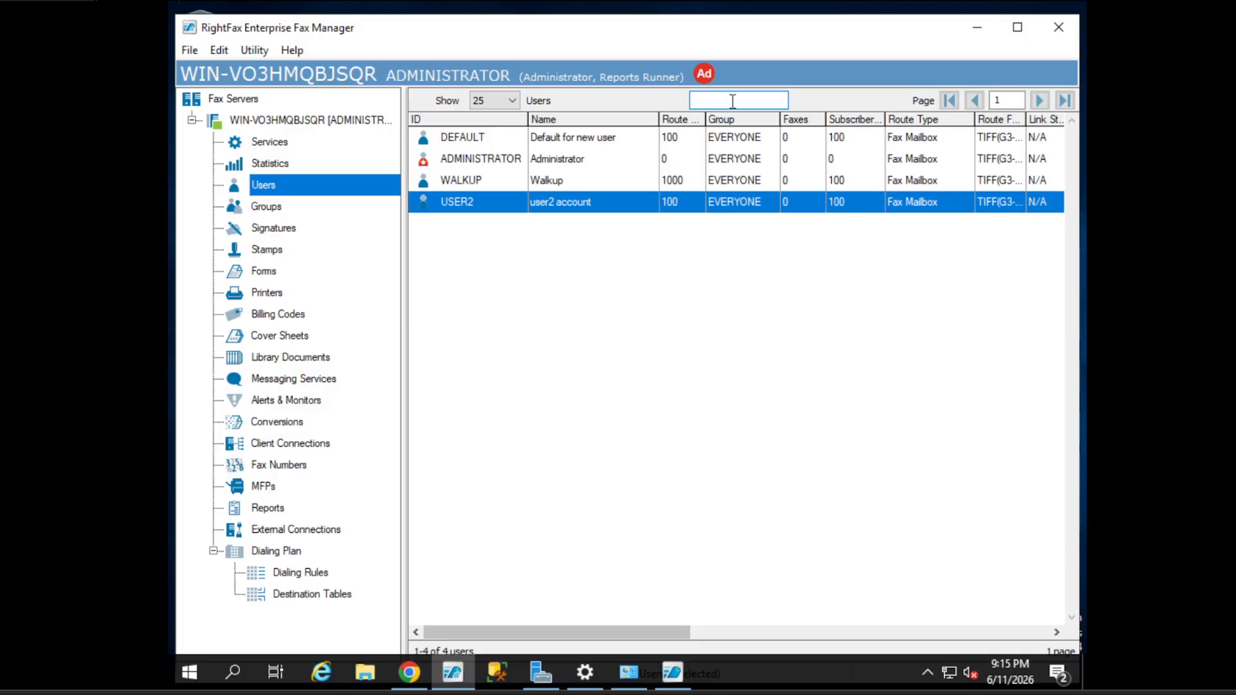
pyautogui.write('user2')
pyautogui.click(664, 270)
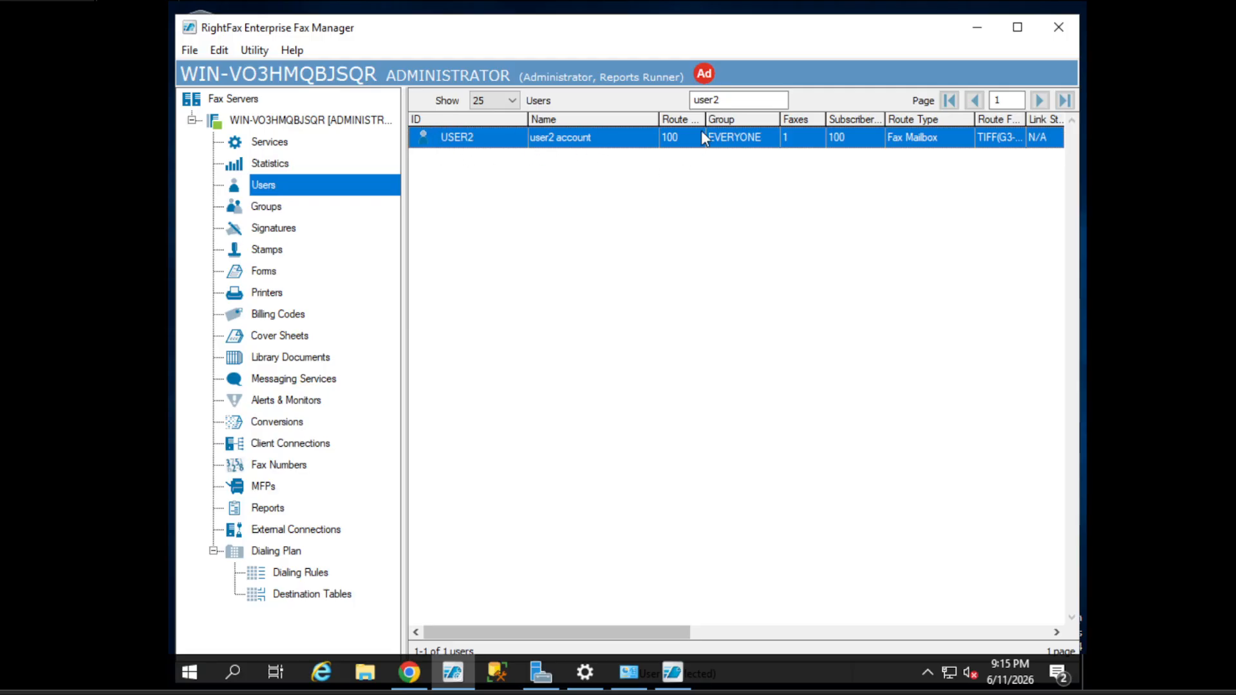
pyautogui.doubleClick(734, 99)
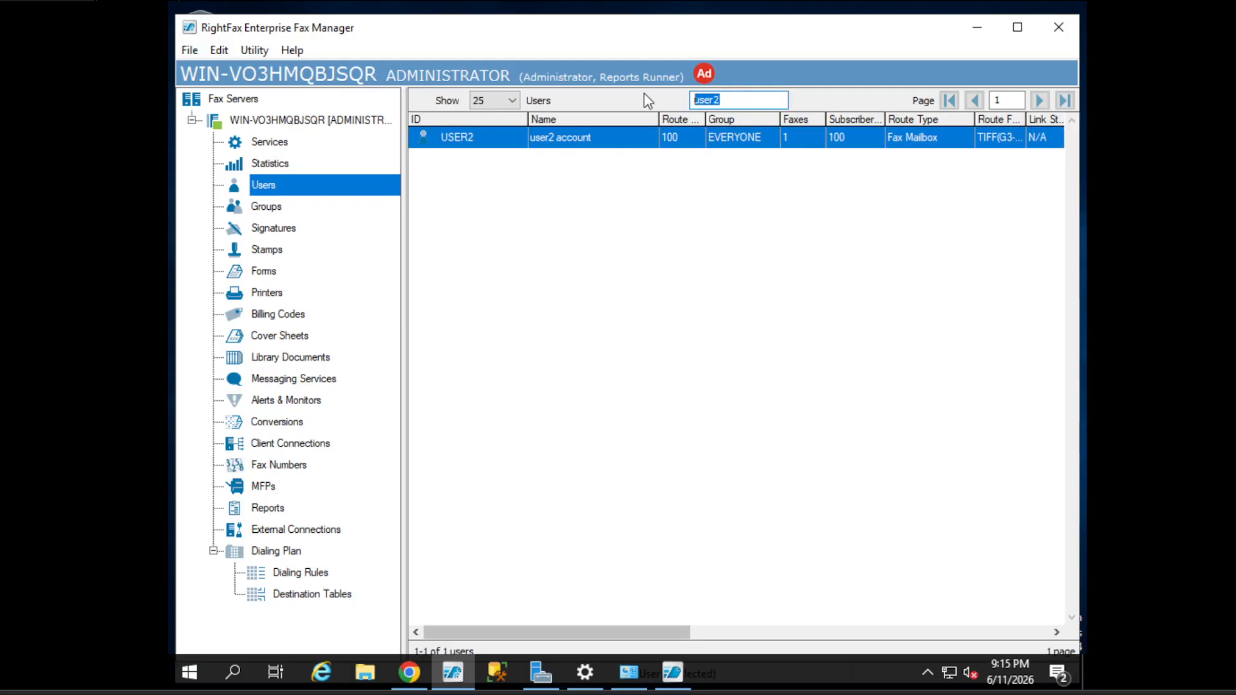
pyautogui.press('BackSpace')
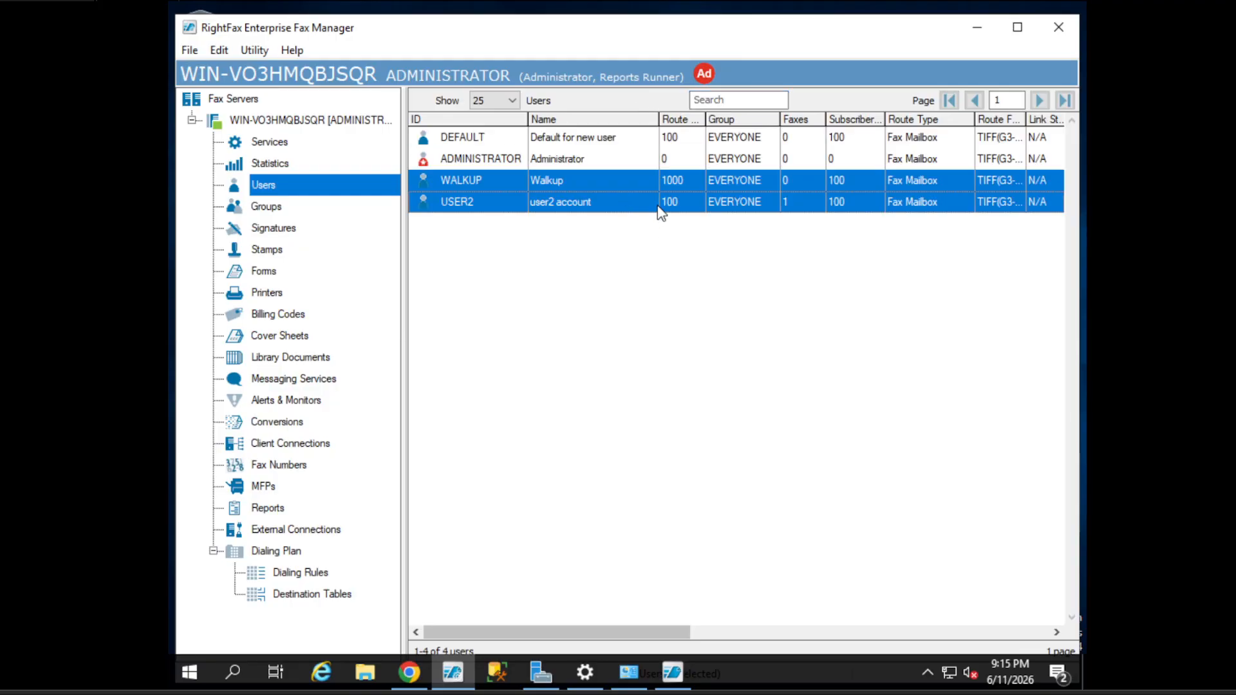
# - Change USER2's fax number/routing code to 444 and save
pyautogui.doubleClick(575, 208)
pyautogui.click(685, 77)
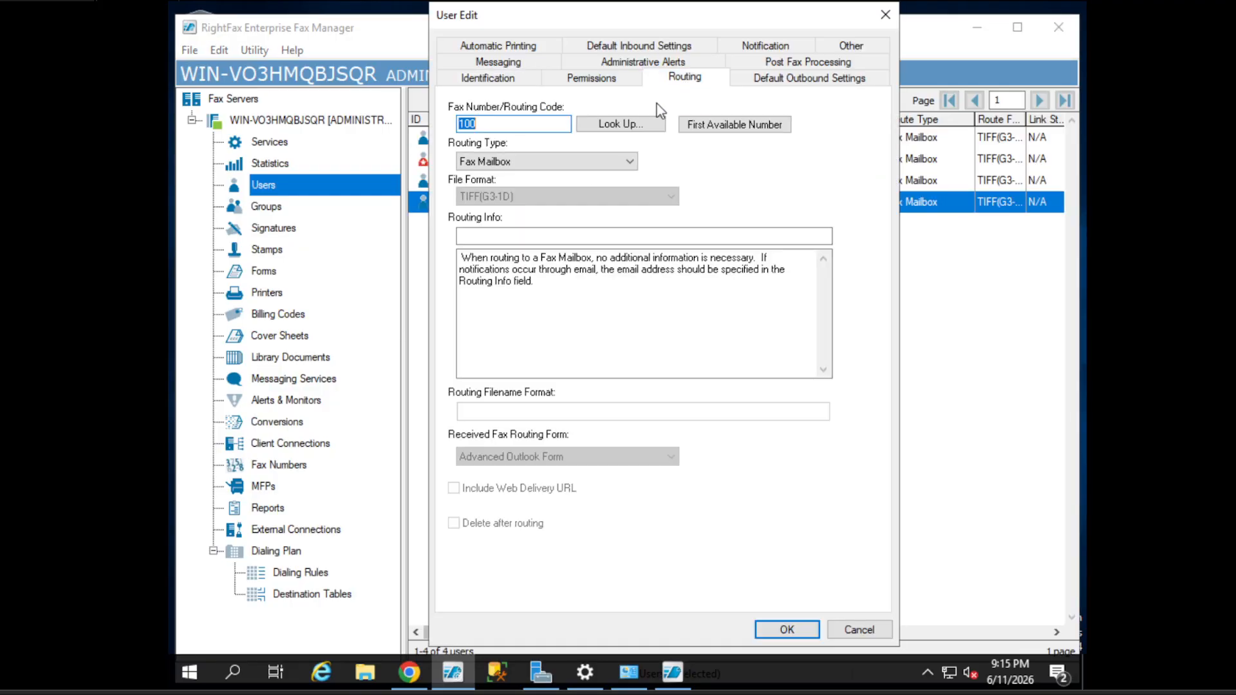
pyautogui.write('444')
pyautogui.click(790, 629)
# - Search users by route code 444 and widen the Route Code column
pyautogui.click(758, 100)
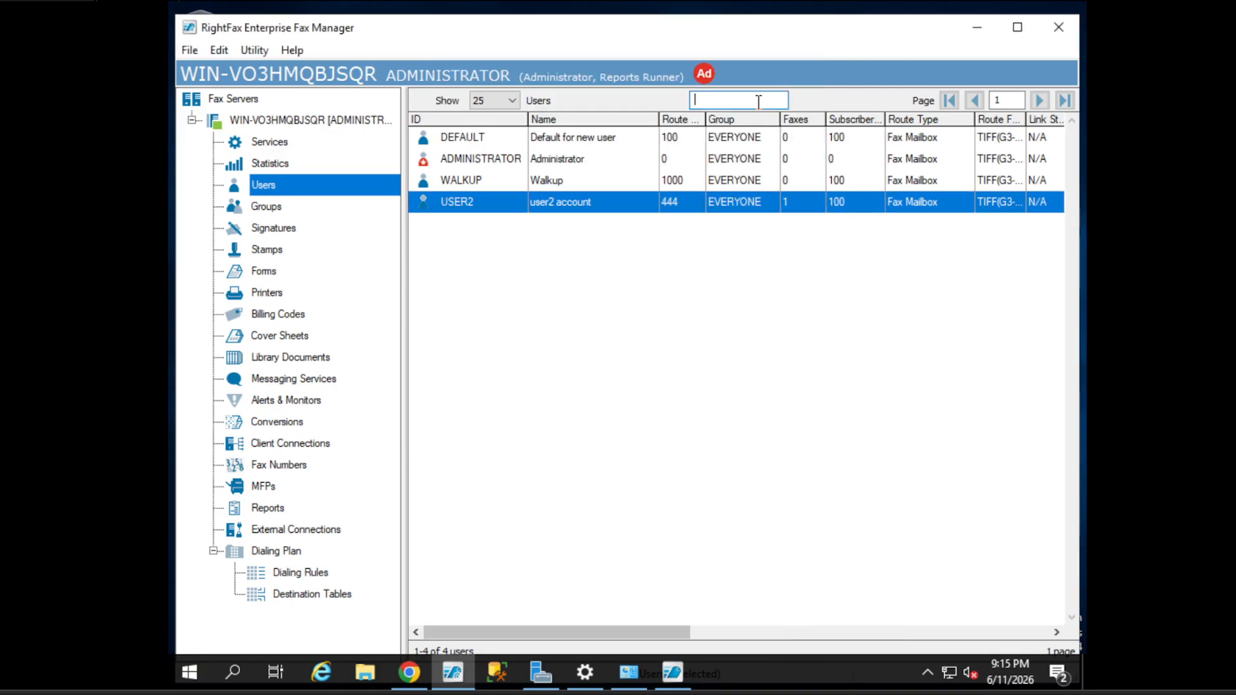
pyautogui.write('4444')
pyautogui.press('Return')
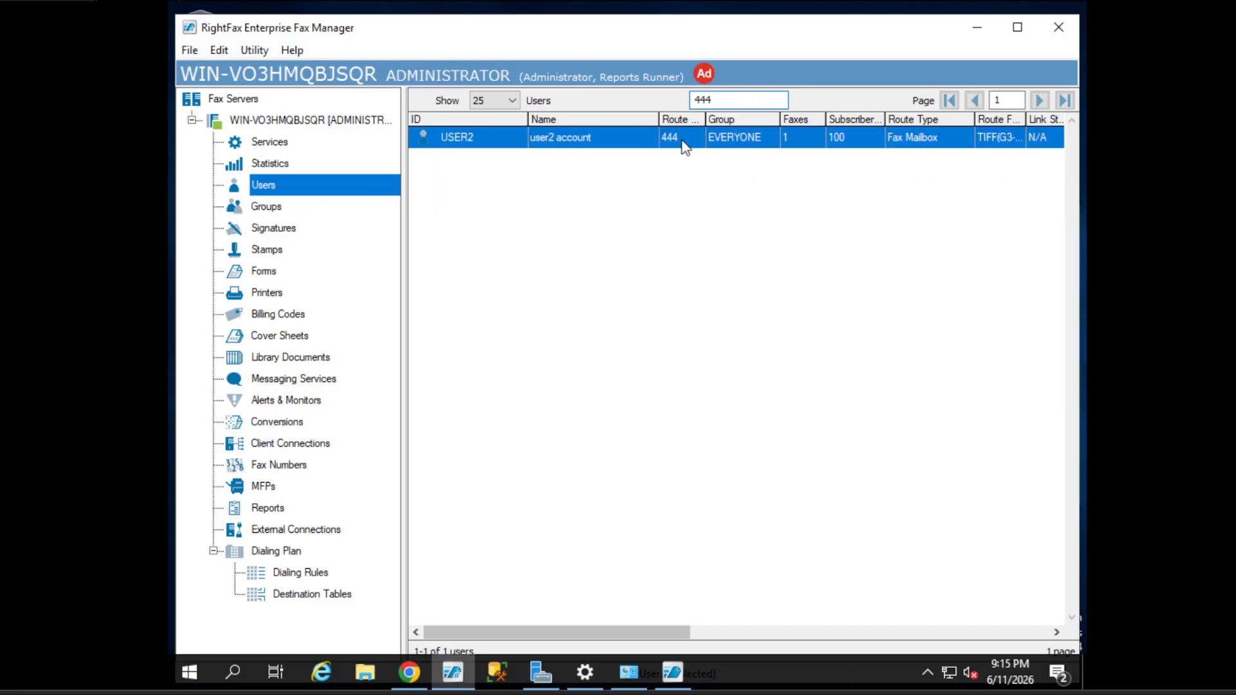
pyautogui.moveTo(706, 119); pyautogui.dragTo(740, 121)
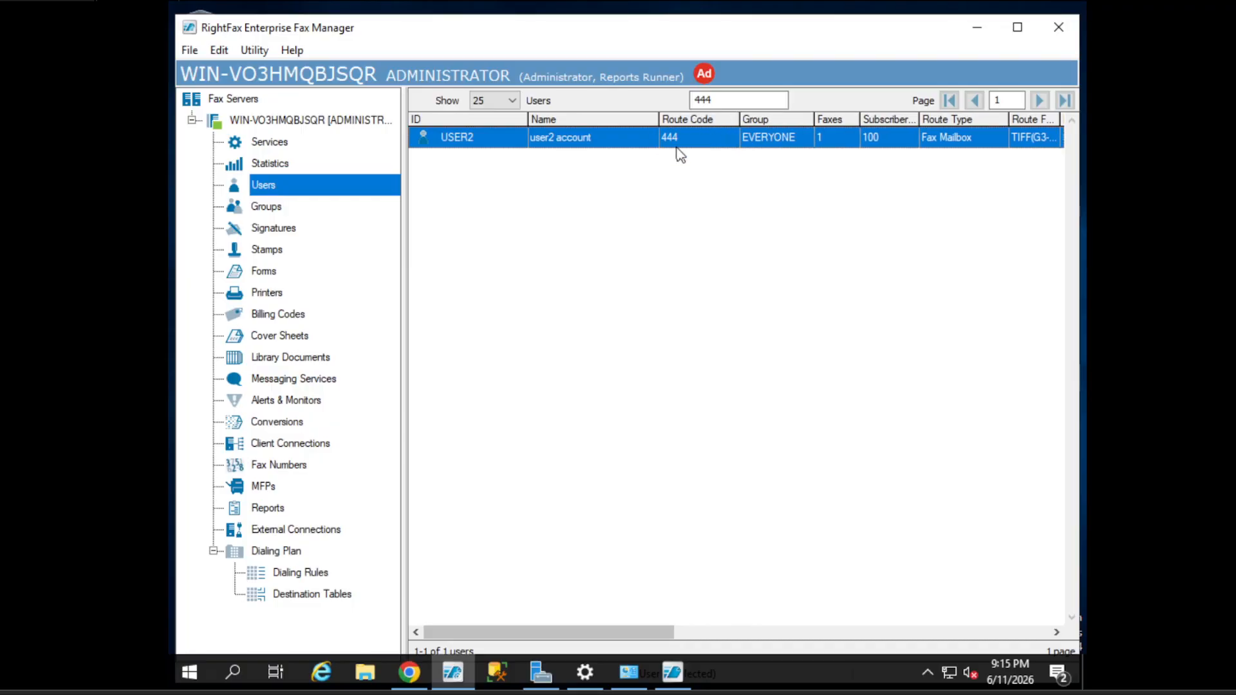